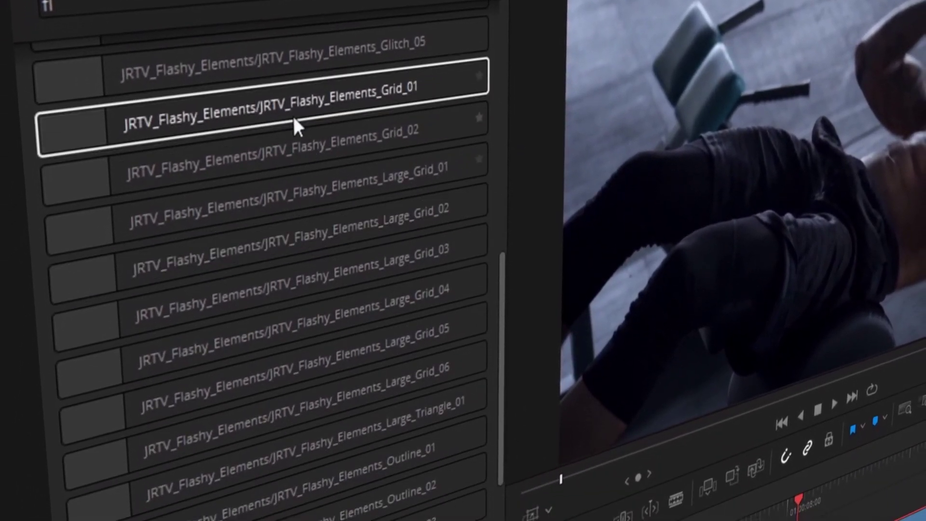
left_click_drag(294, 171, 474, 411)
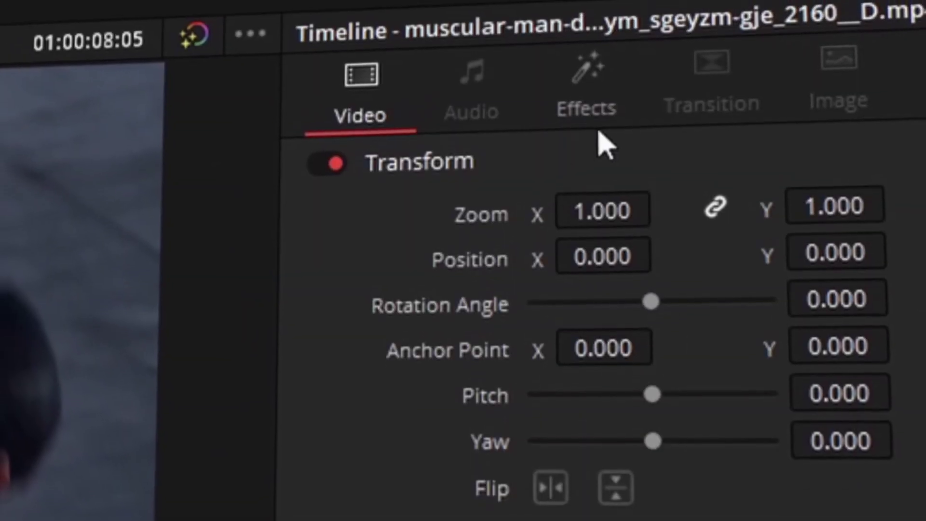
left_click(836, 25)
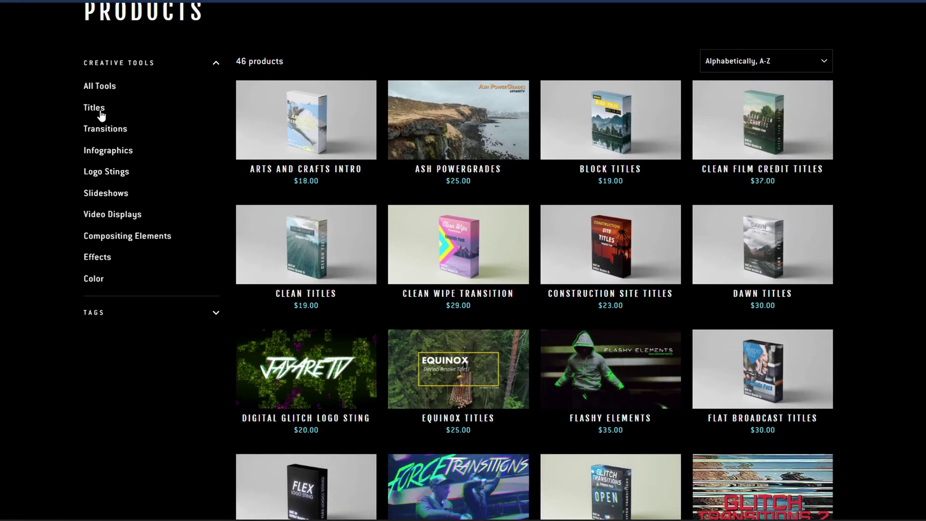
left_click(97, 110)
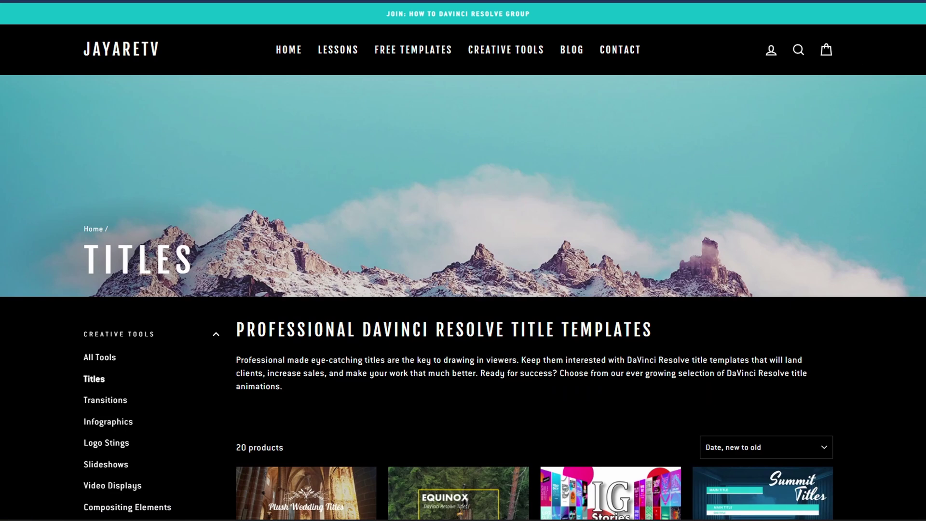
scroll(923, 202, "down", 7)
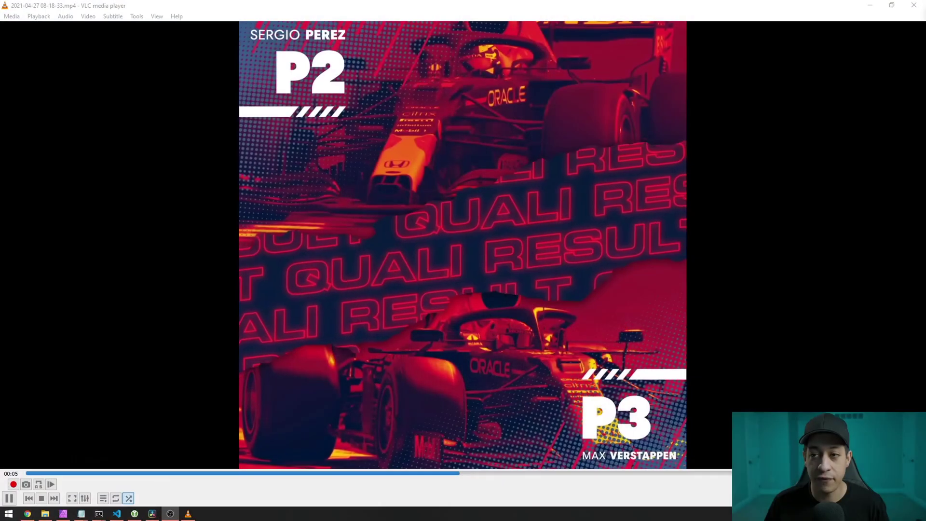
Step: Scrub through the reference racing clip in VLC to examine its scrolling outlined text, torn image layers and name titles
left_click(280, 473)
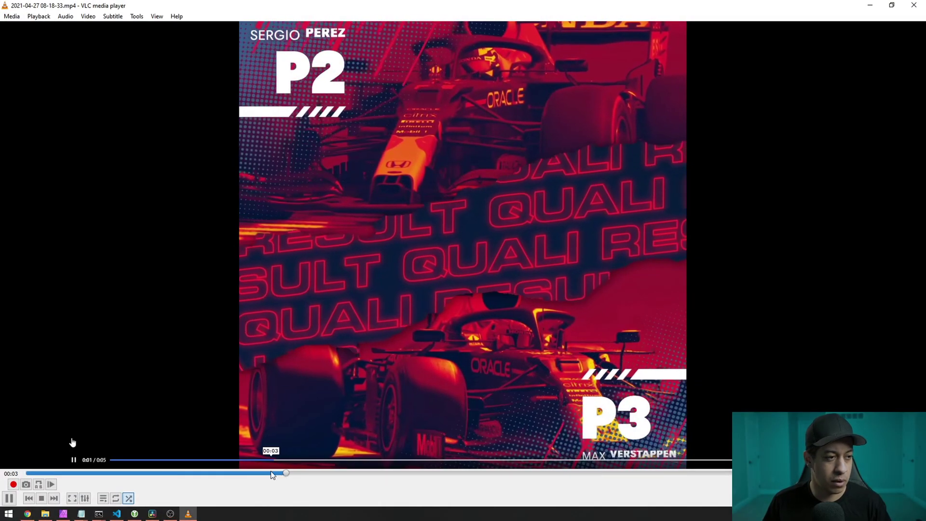
left_click(466, 406)
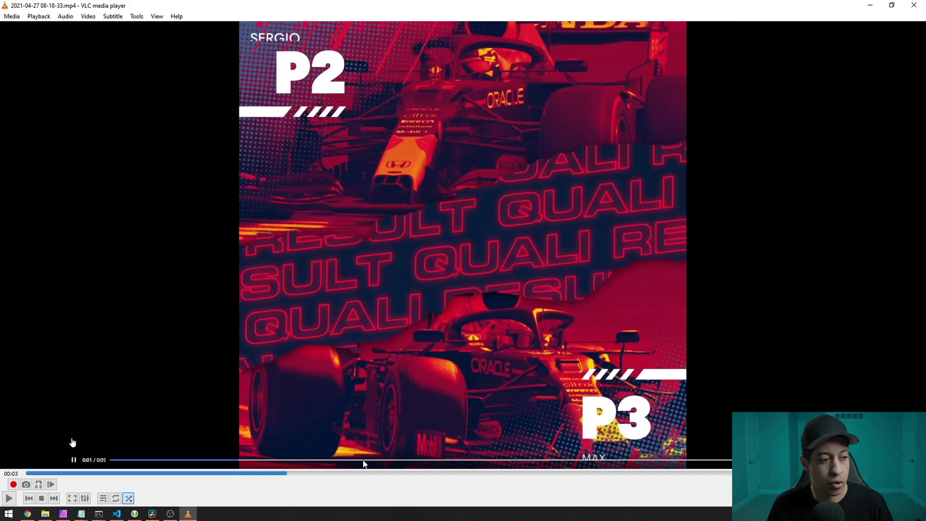
left_click_drag(216, 472, 200, 473)
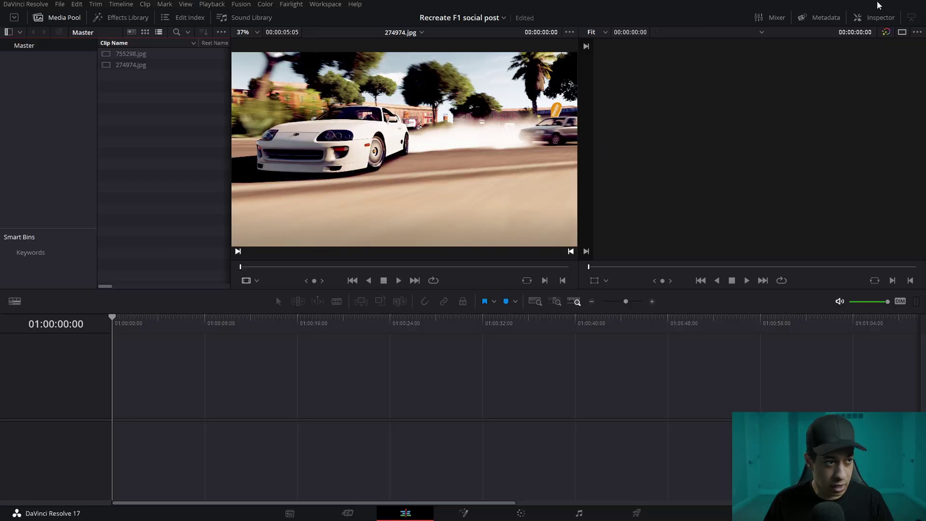
Step: Preview 755298.jpg and create a new 24 fps Fusion composition with a five-second duration in the Master bin
left_click(120, 57)
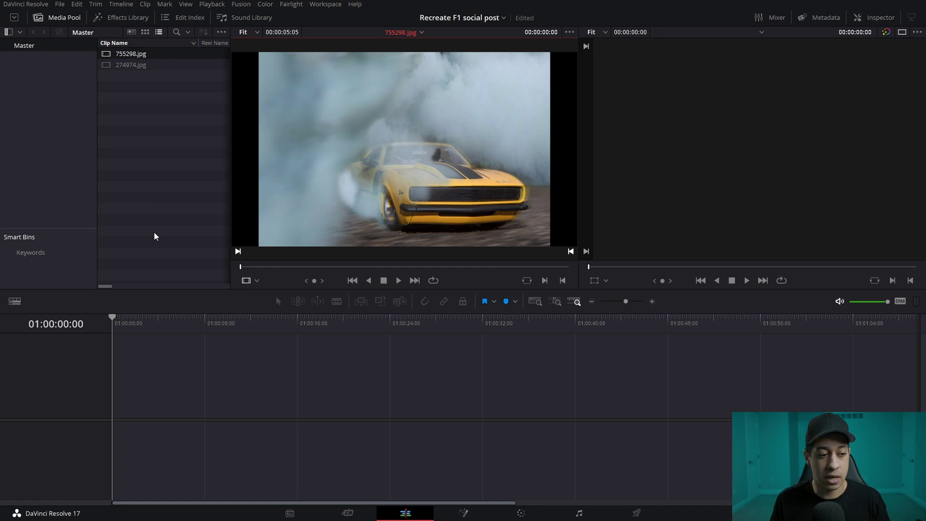
right_click(164, 209)
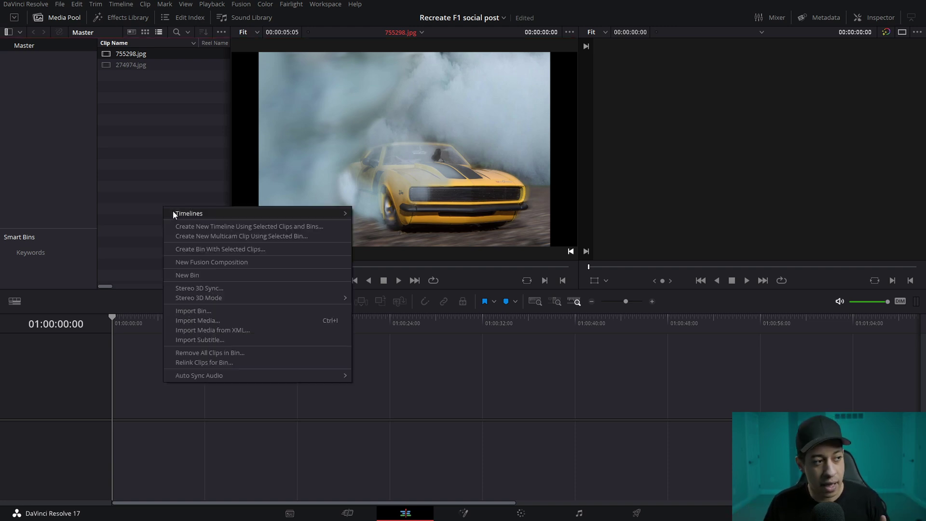
left_click(216, 263)
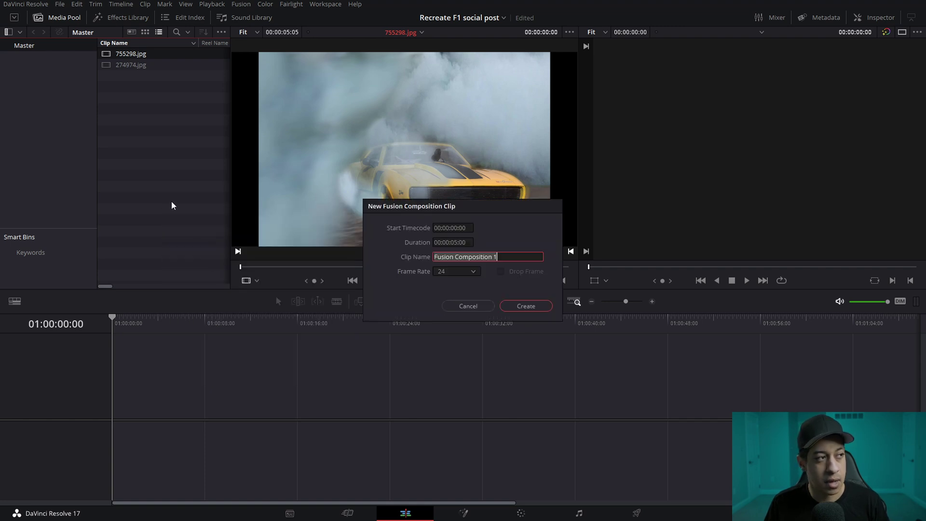
left_click(526, 305)
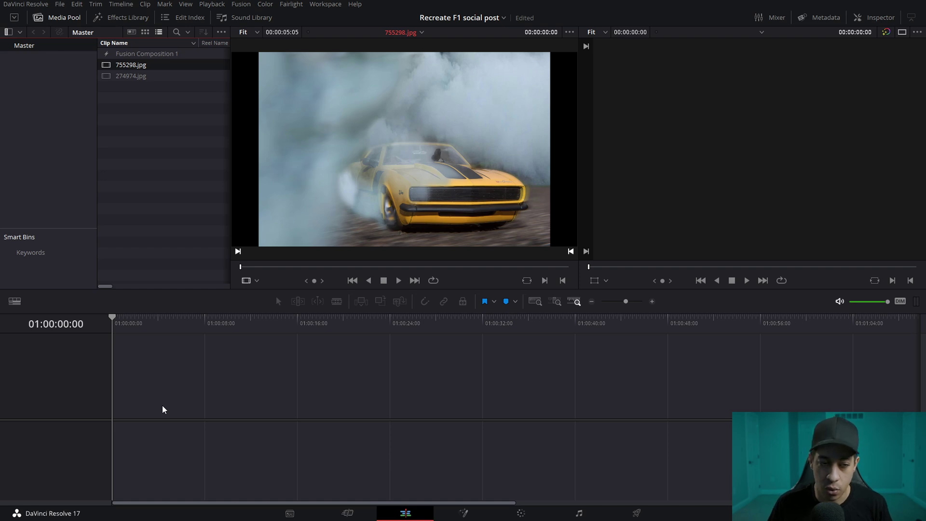
Step: Open the Fusion page, add a Background node and place MediaOut1 well to its right
left_click(464, 513)
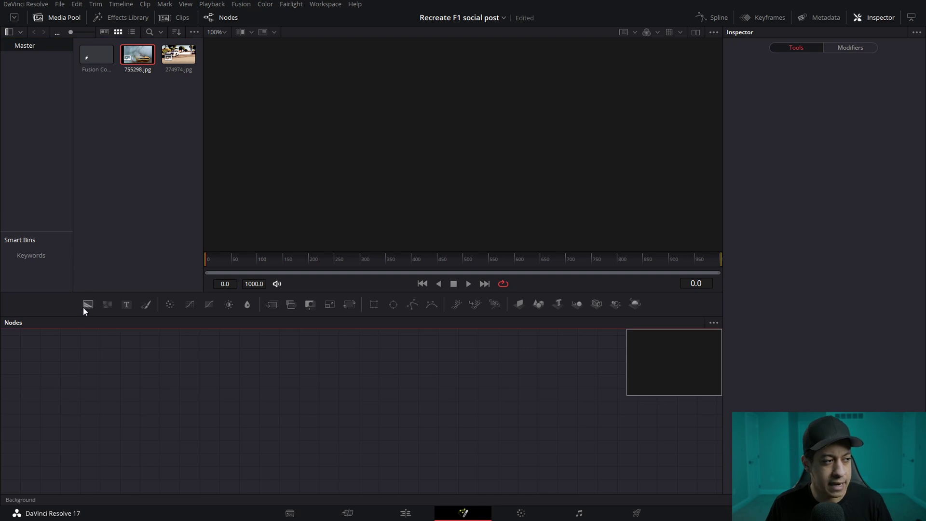
left_click_drag(88, 305, 550, 405)
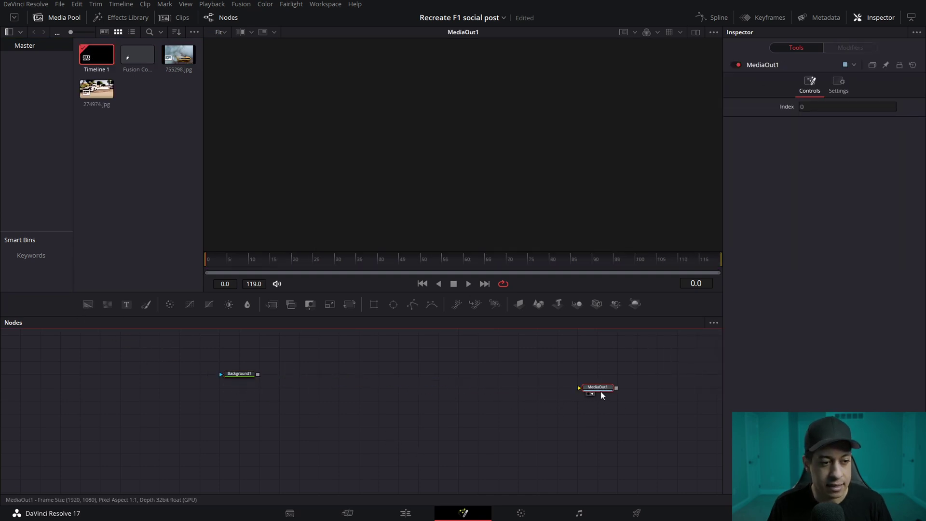
left_click_drag(600, 390, 621, 377)
Step: Inspect the Fusion Composition clip on the Edit page timeline, then return to the Fusion page
left_click(405, 513)
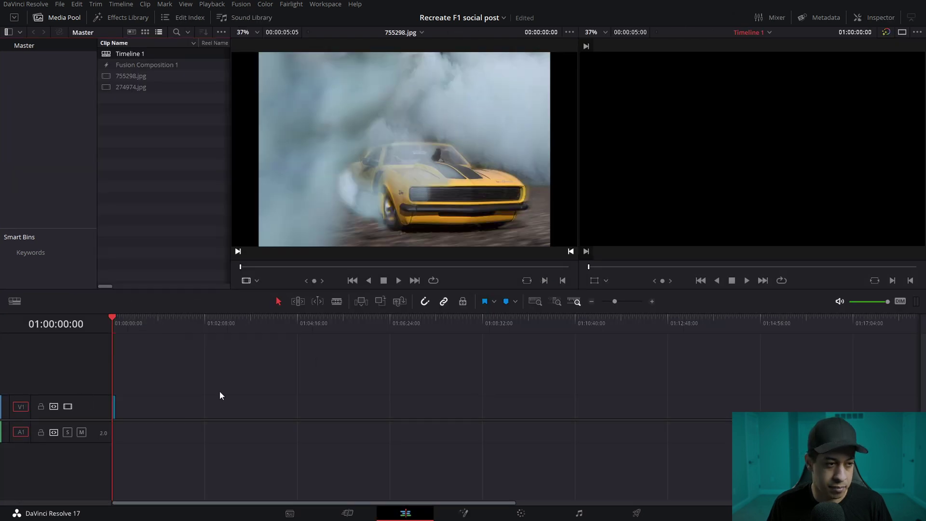
left_click(652, 302)
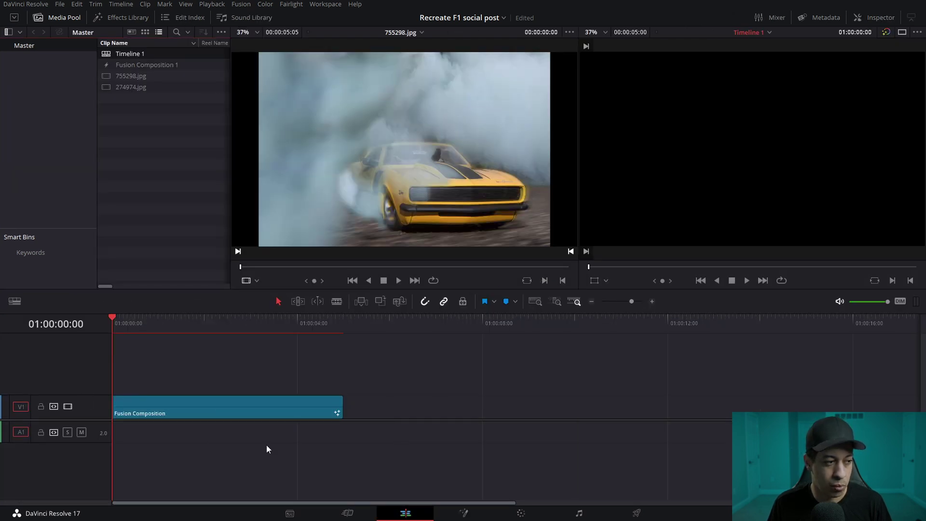
left_click(463, 512)
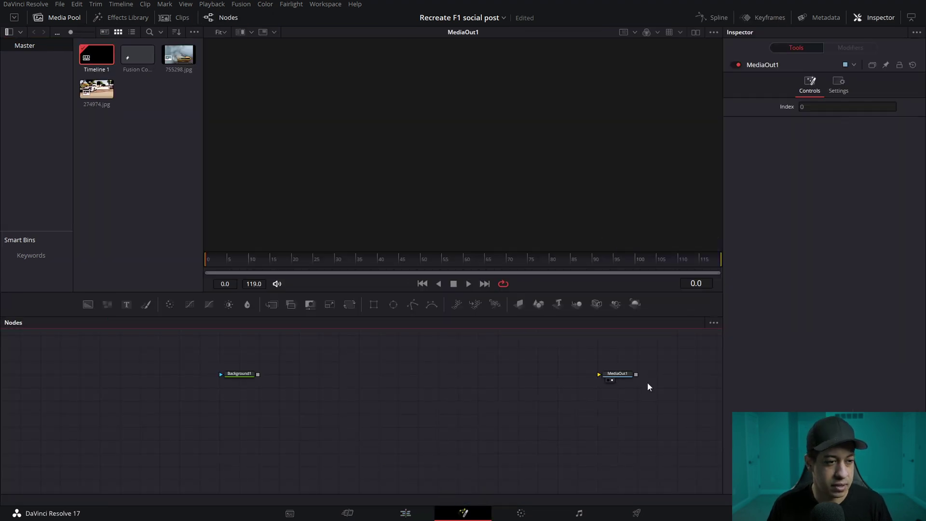
Step: Add a Text node between the Background and MediaOut nodes, show it in the viewer and enter JAYARETV
left_click_drag(610, 374, 629, 375)
left_click_drag(487, 403, 473, 407)
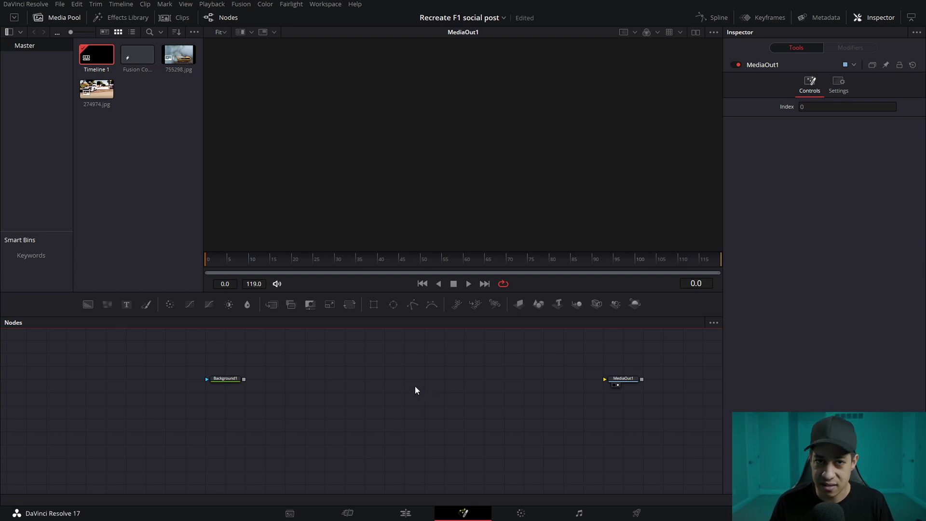
left_click_drag(131, 309, 380, 397)
key("1")
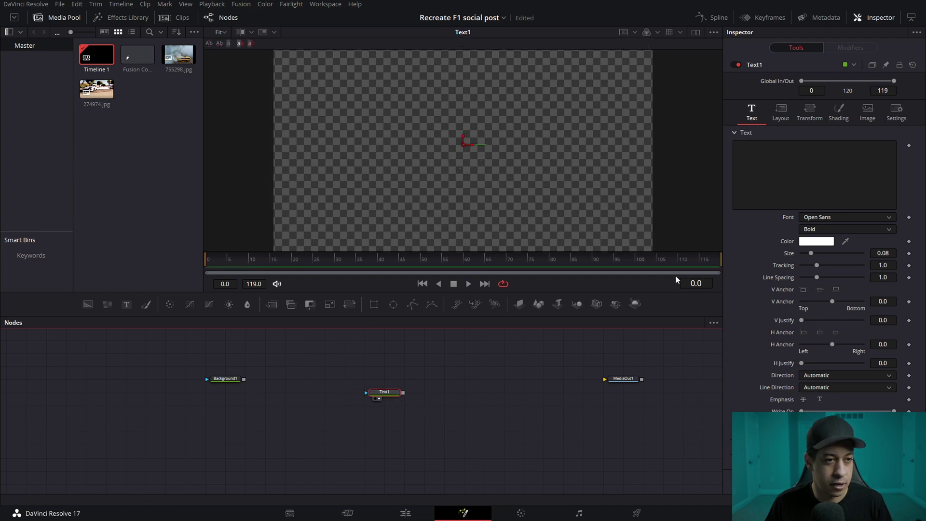
left_click(803, 176)
type("JAYARETV")
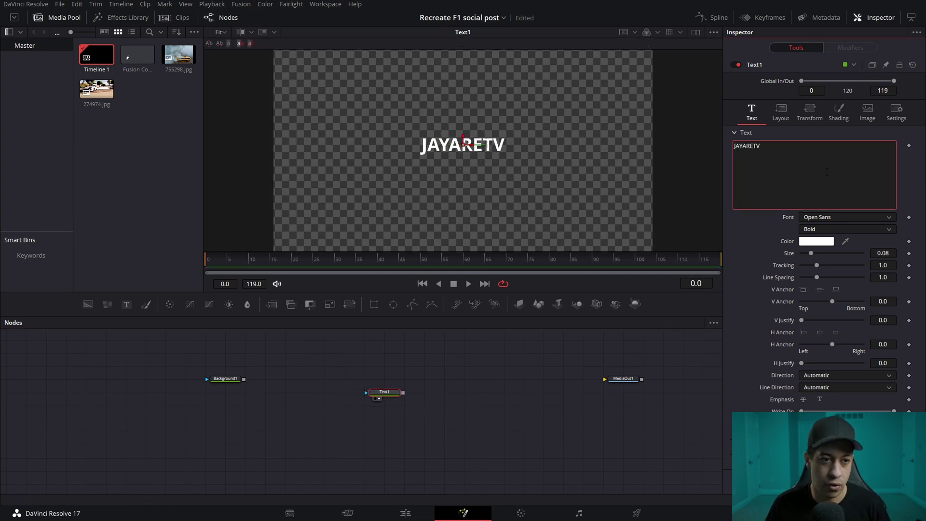
Step: Set the JAYARETV text's font to Futura PT and rotate it slightly counterclockwise so it slants upward to the right
left_click(840, 215)
left_click(850, 305)
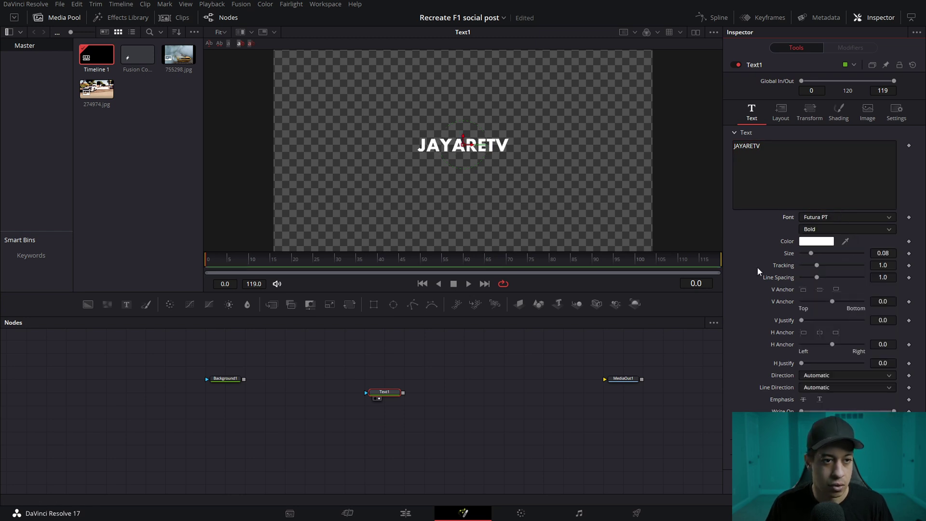
left_click_drag(485, 158, 484, 152)
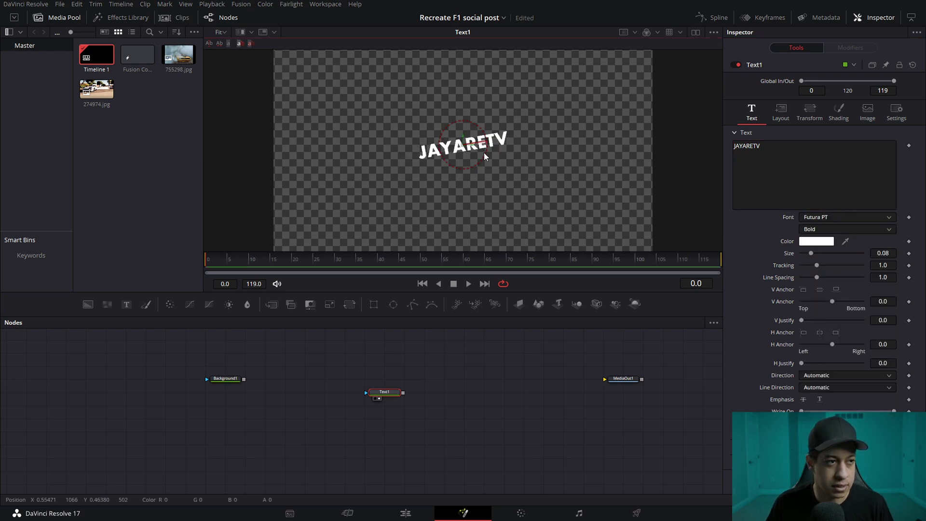
Step: Repeat JAYARETV four times per line and stack staggered lines, indenting every other one, until the text fills the frame
left_click(765, 146)
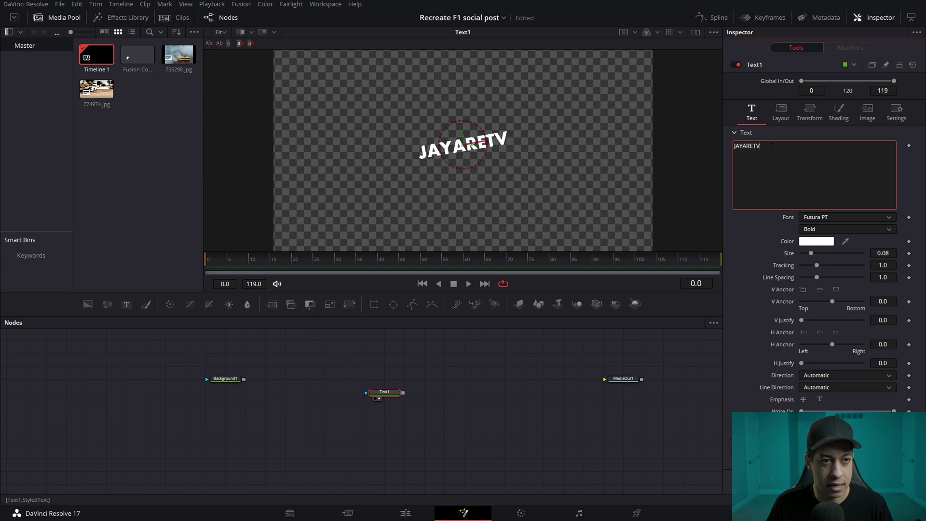
type("JAYARETV")
type("JAYARETV")
type("JAYARETV")
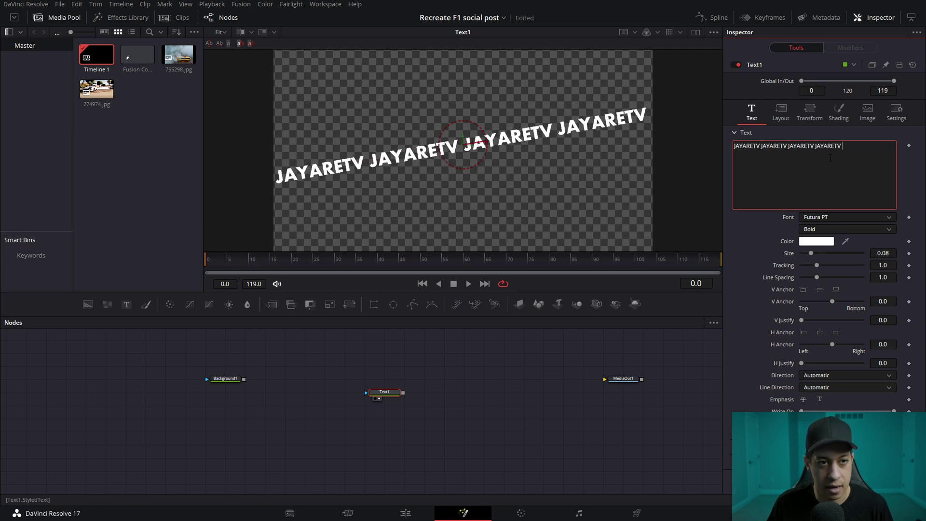
key("Return")
type("JAYARETV JAYARETV JAYARETV JAYARETV JAYARETV JAYARETV JAYARETV JAYARETV         JAYARETV JAYARETV JAYARETV JAYARETV")
key("ctrl+v")
key("ctrl+v")
key("ctrl+v")
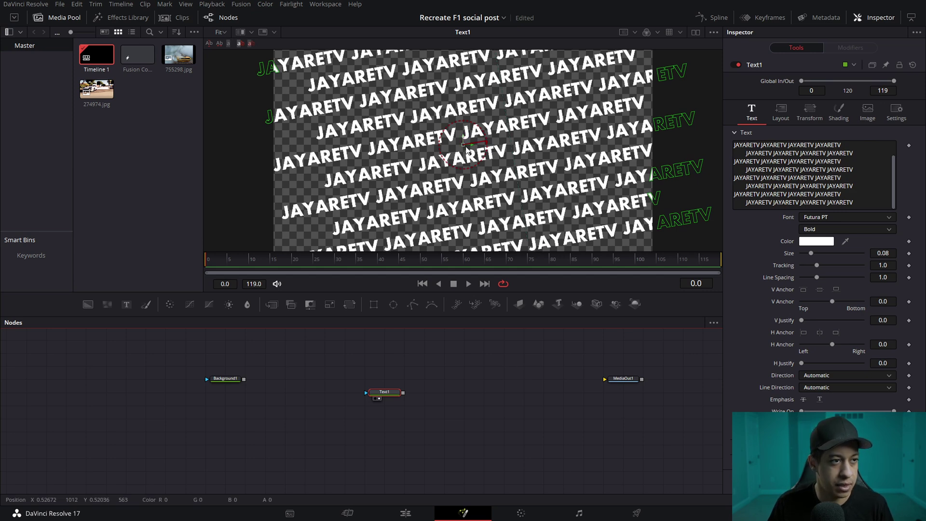
Step: Shift the text block slightly to the left and change its shading appearance to outline only
left_click_drag(466, 149, 441, 147)
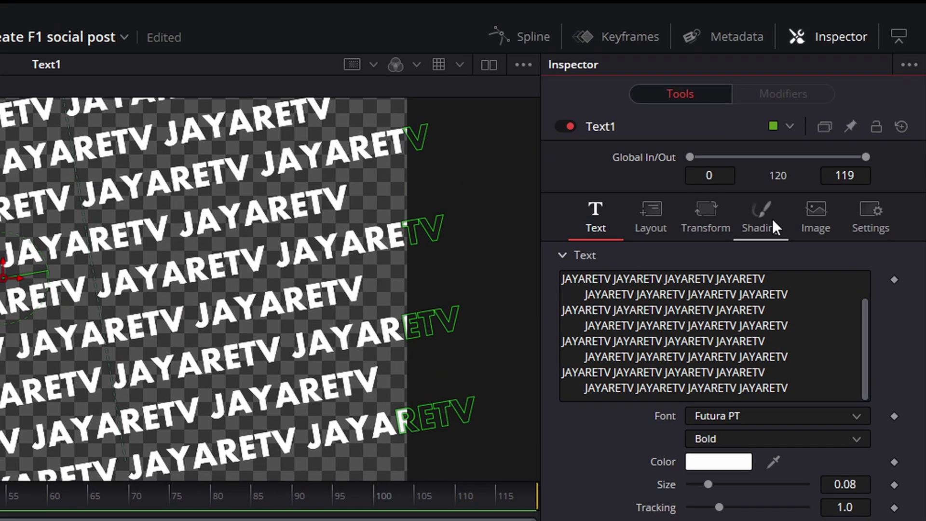
left_click(840, 112)
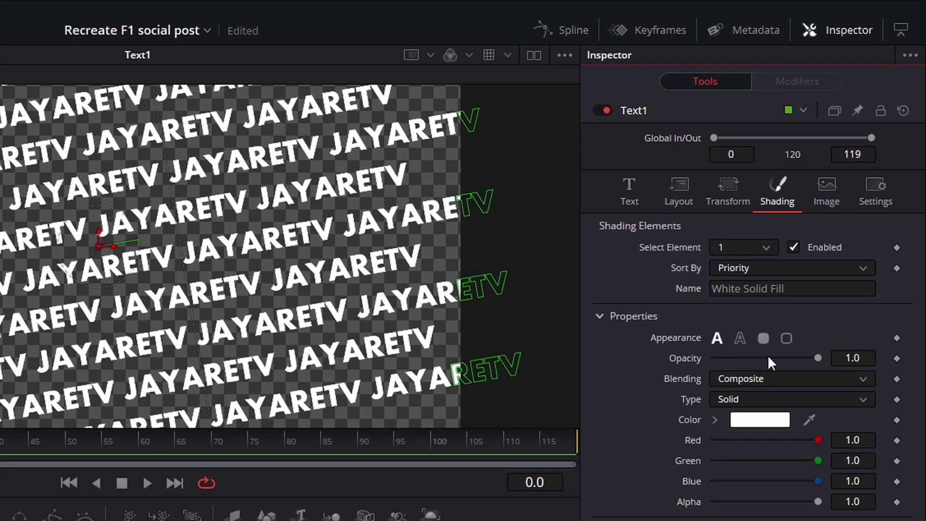
left_click(737, 339)
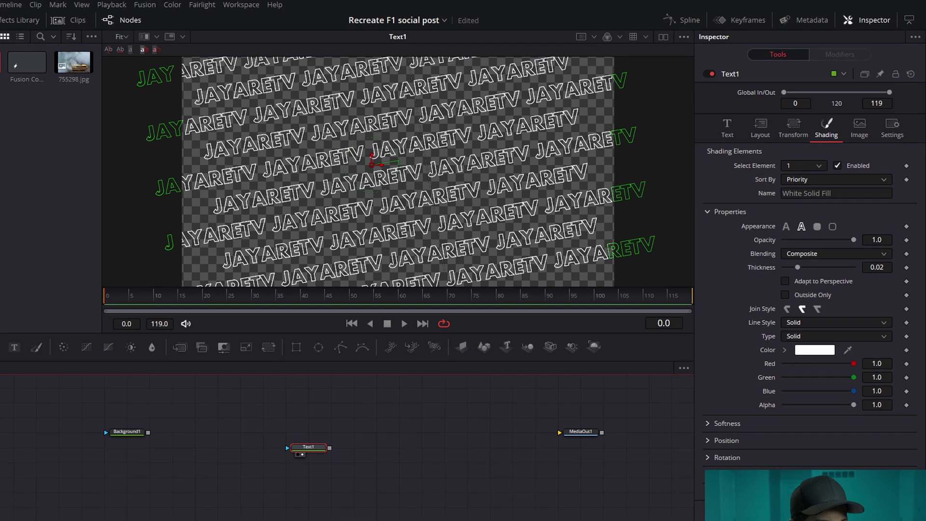
Step: Add a second Background node in very dark purple (hue 273, saturation 207) and merge it with the text node
left_click_drag(88, 305, 383, 420)
left_click(828, 163)
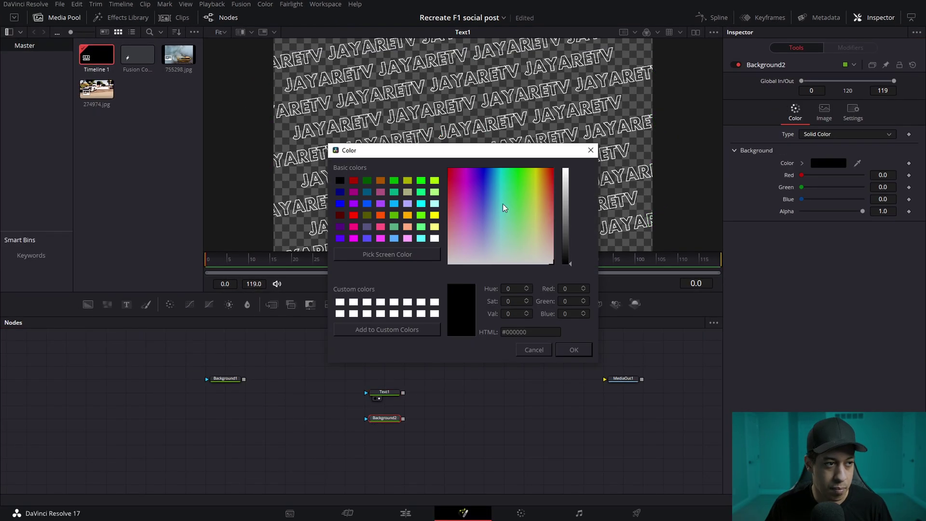
mouse_move(472, 192)
left_mouse_down()
mouse_move(470, 202)
mouse_move(473, 186)
left_mouse_up()
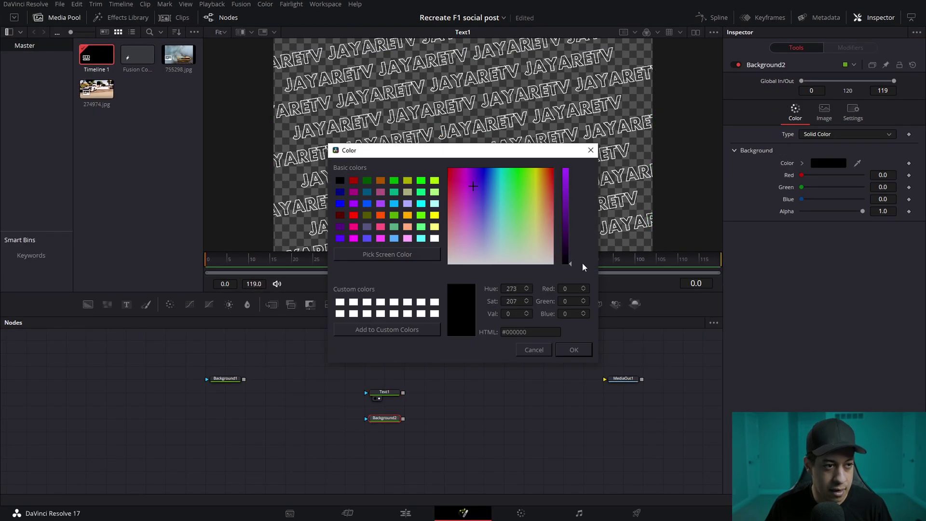
left_click_drag(569, 263, 568, 251)
left_click(573, 350)
left_click_drag(403, 393, 425, 405)
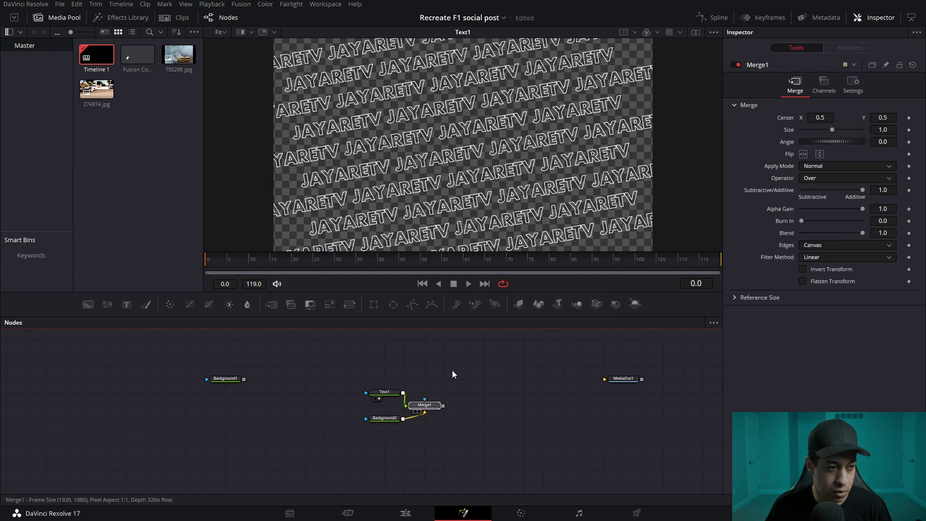
Step: Colour the outlined JAYARETV text dark red and move Merge1 farther right of the Text and Background nodes
left_click(381, 390)
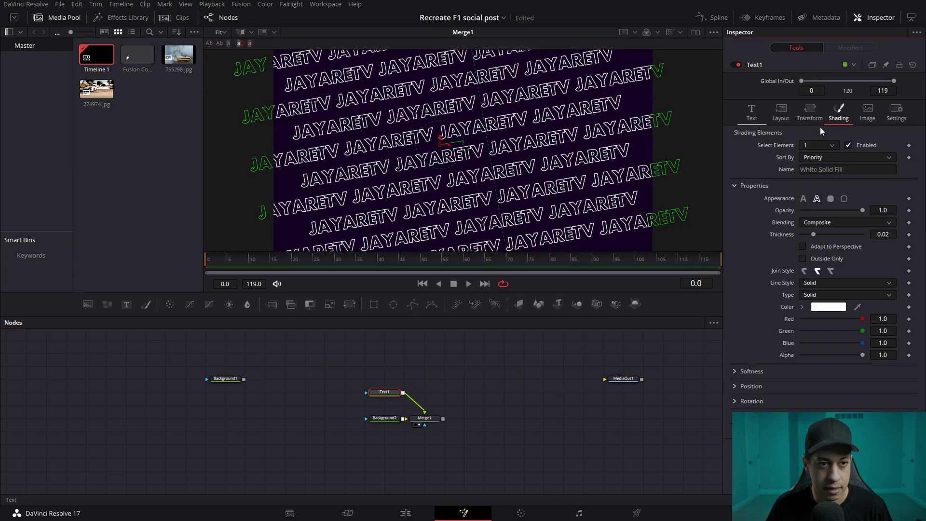
left_click(829, 243)
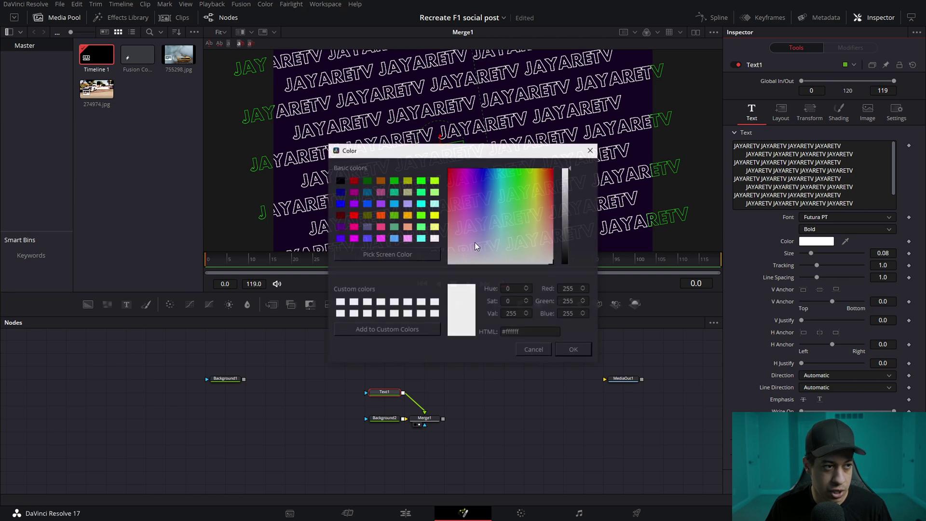
left_click_drag(474, 242, 552, 178)
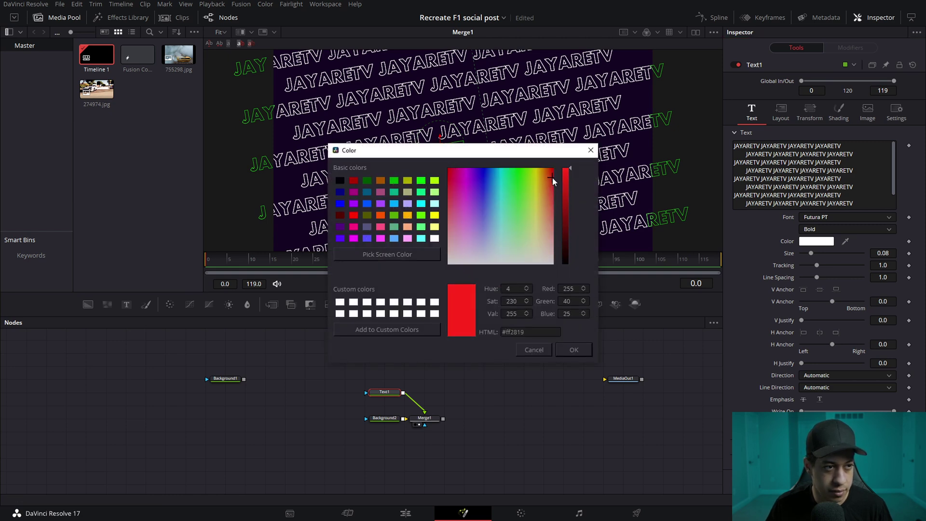
left_click(567, 192)
left_click(574, 351)
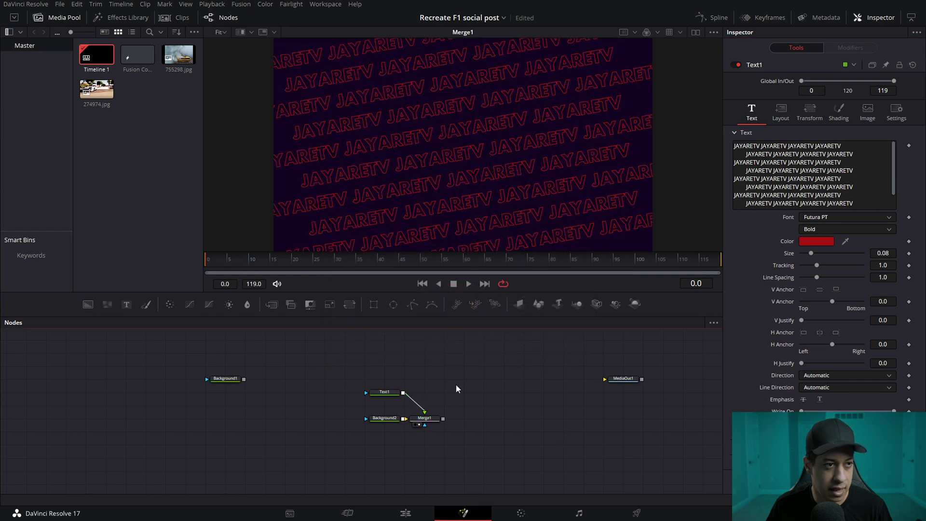
left_click_drag(425, 418, 464, 418)
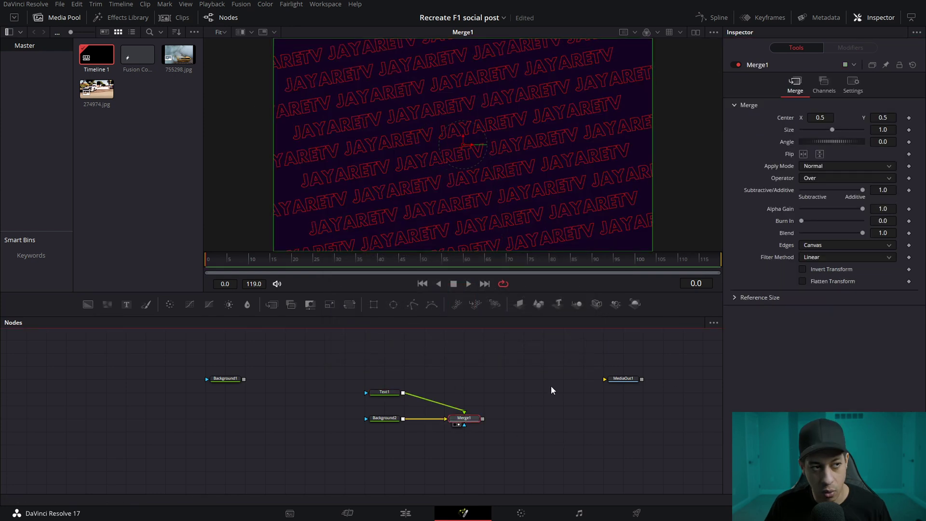
Step: Insert a Glow node between Text1 and Merge1, with glow size 6.3 and glow 0.866
left_click_drag(396, 391, 380, 391)
left_click(365, 395)
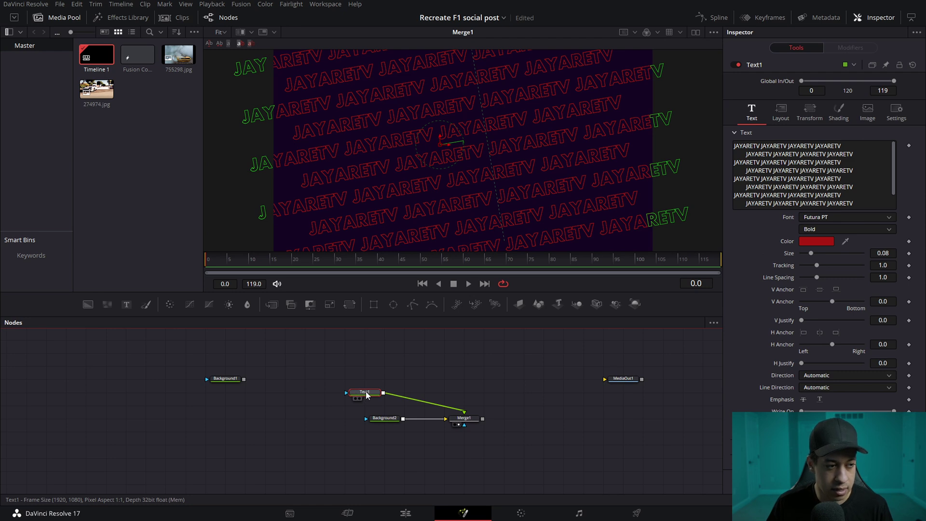
key("shift+space")
type("dr")
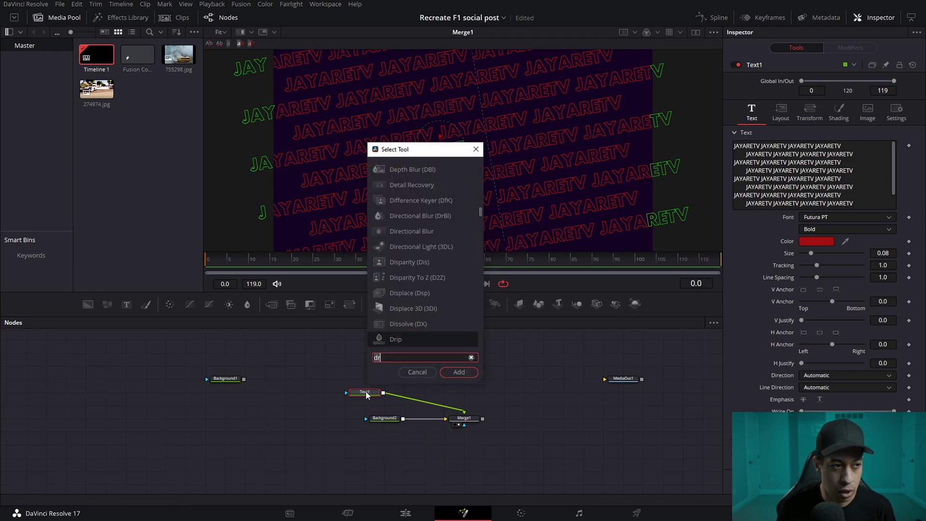
key("BackSpace")
key("BackSpace")
type("glow")
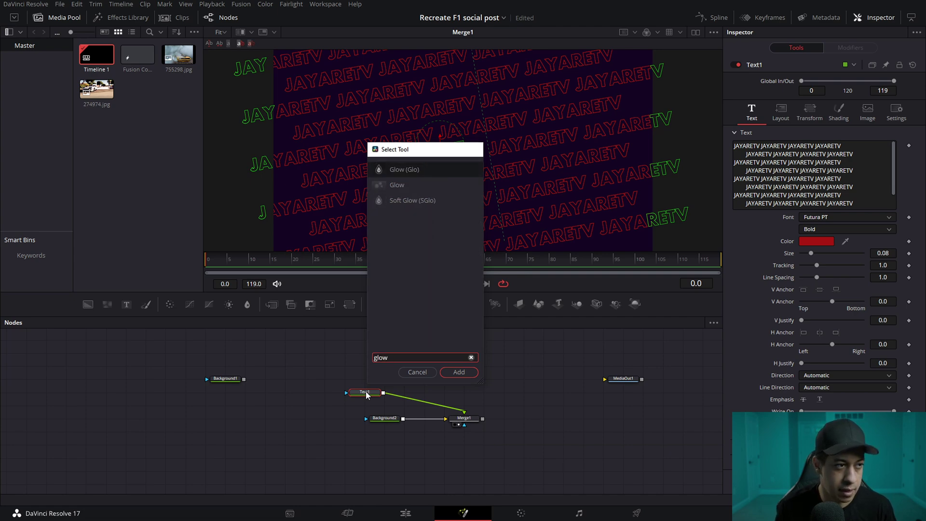
key("Return")
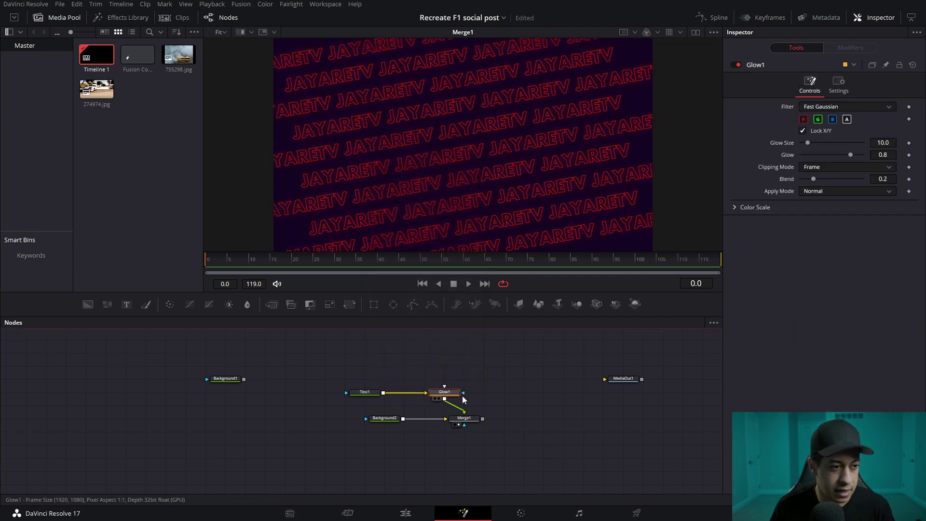
left_click_drag(850, 155, 806, 143)
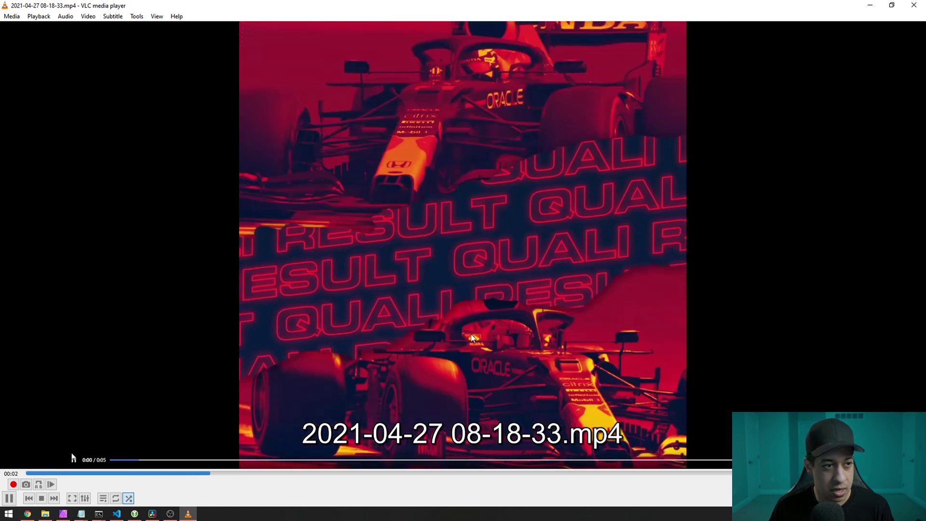
Step: Pause the reference video in VLC, return to the composition, and enlarge the JAYARETV text to a size of about 0.22
key("space")
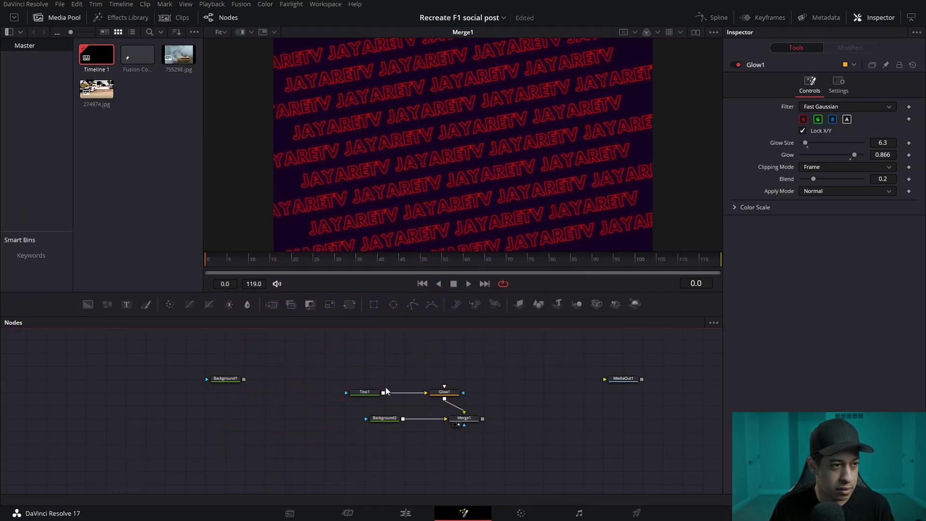
left_click(363, 392)
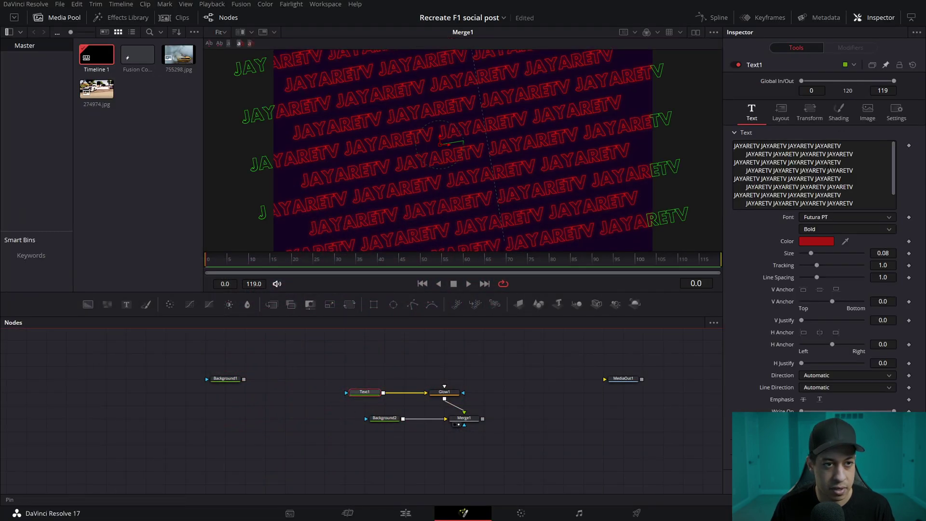
left_click_drag(817, 252, 829, 256)
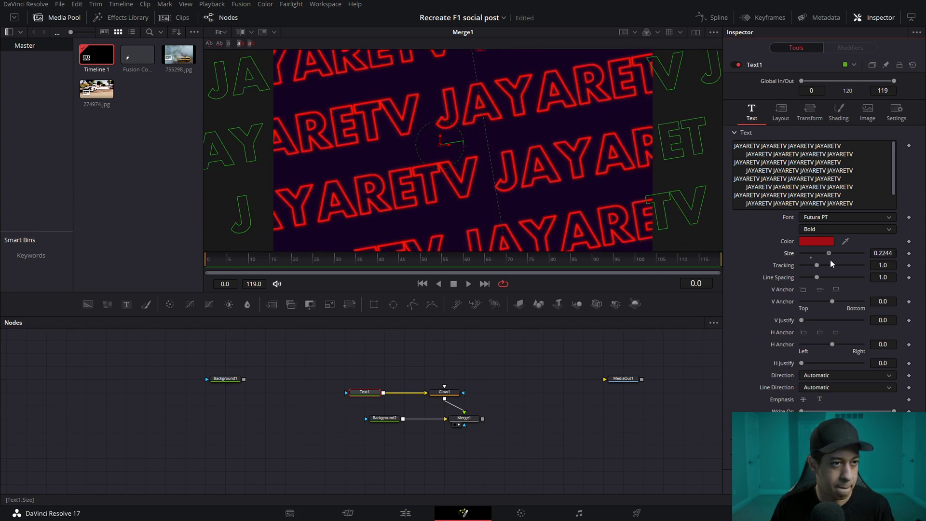
Step: Move the Text1, Glow1, Background2 and Merge1 nodes together to just below Background1
left_click(444, 391)
left_click_drag(295, 347, 523, 457)
left_click_drag(468, 419, 222, 446)
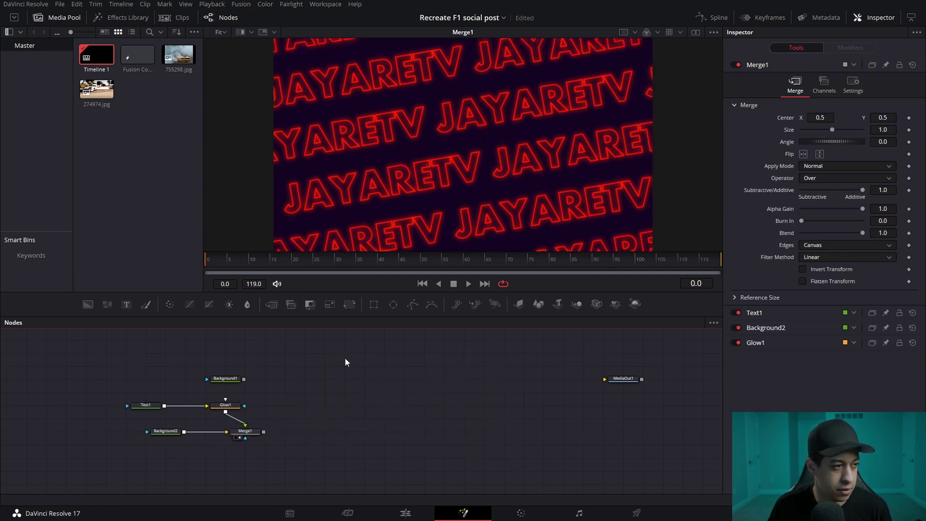
Step: Add 755298.jpg and 274974.jpg as media nodes, view each one, and place both above the text background nodes
left_click_drag(179, 54, 405, 353)
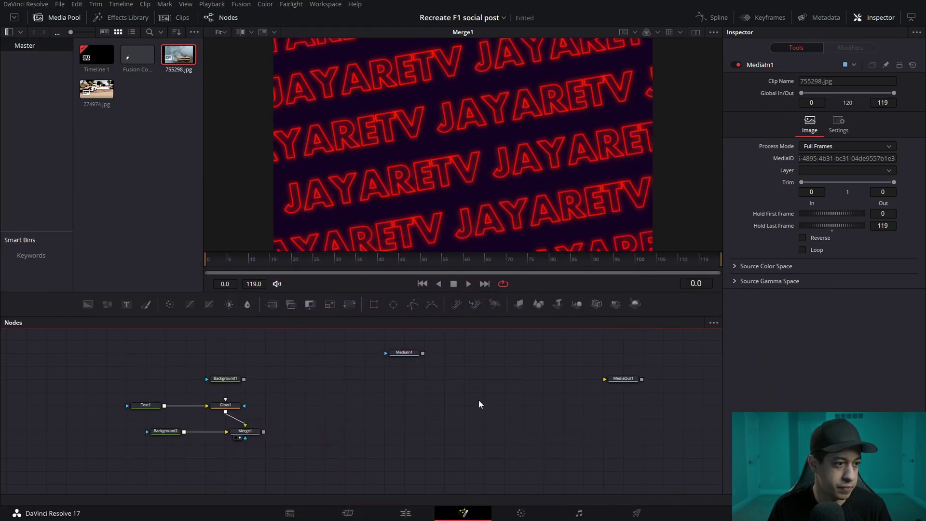
left_click_drag(404, 353, 434, 168)
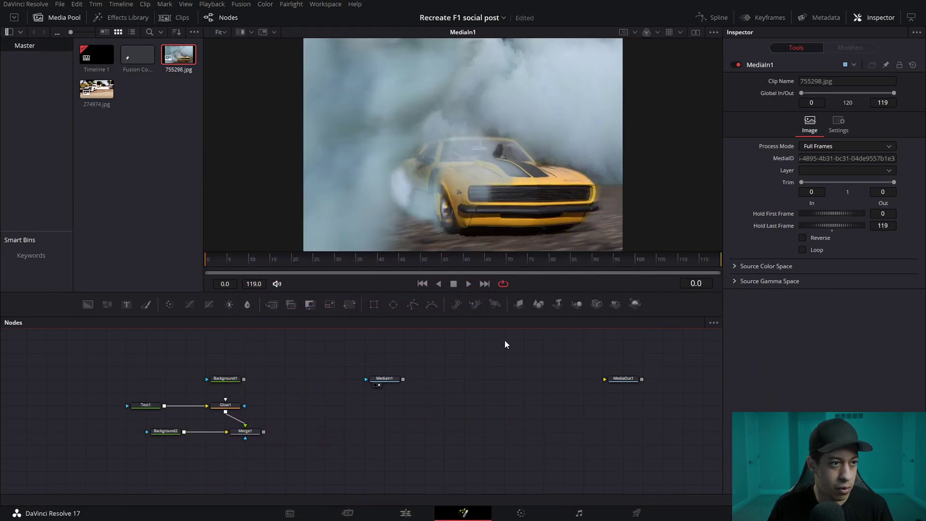
left_click_drag(86, 95, 263, 356)
left_click_drag(446, 380, 438, 168)
left_click_drag(445, 380, 386, 367)
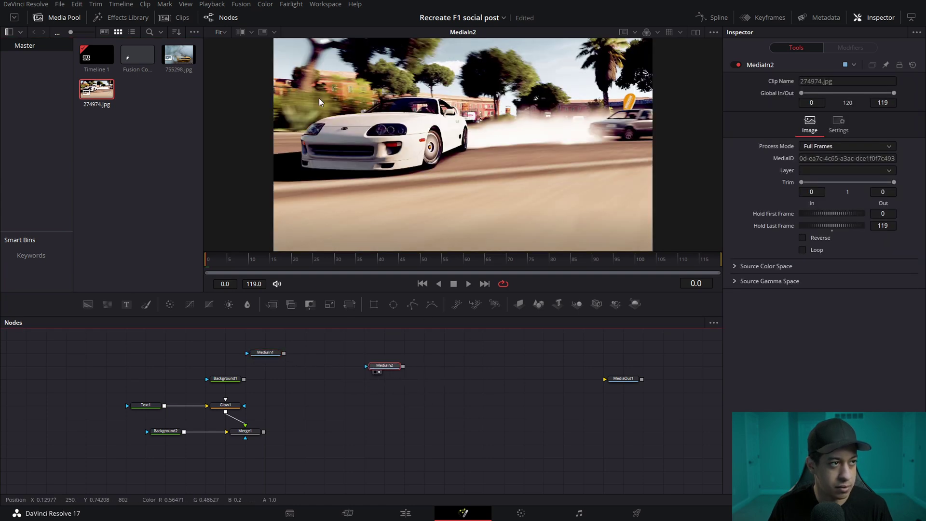
left_click(490, 395)
left_click_drag(384, 365, 345, 365)
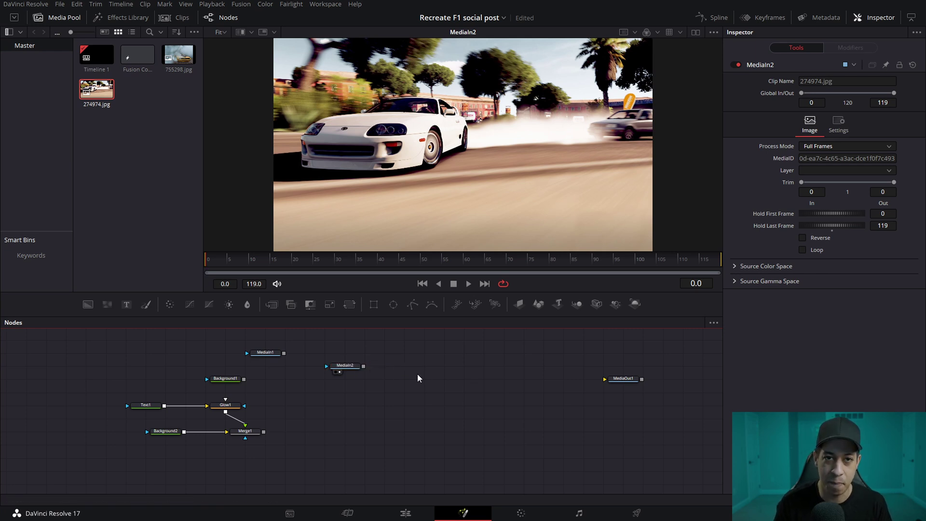
Step: Add a Bitmap node fed by MediaIn2, view it beside that node, and set its channel to Luminance
key("shift+space")
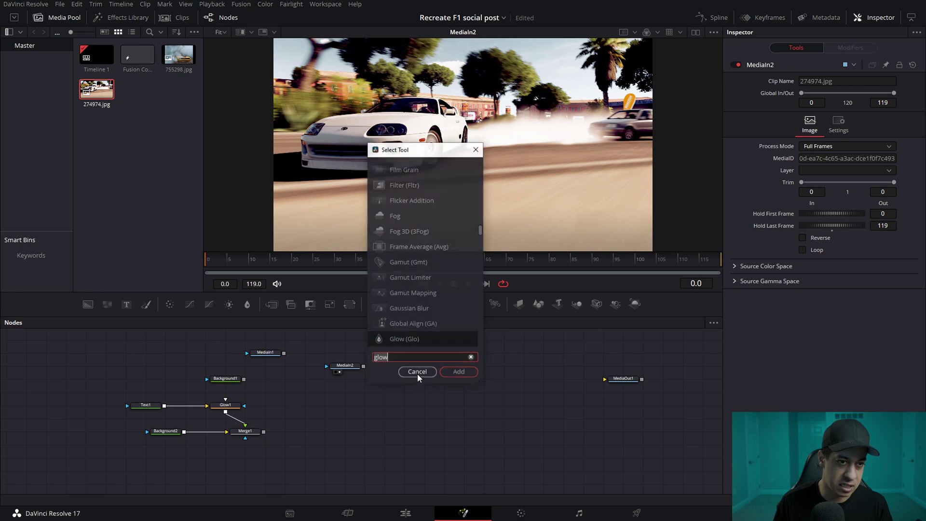
type("bit")
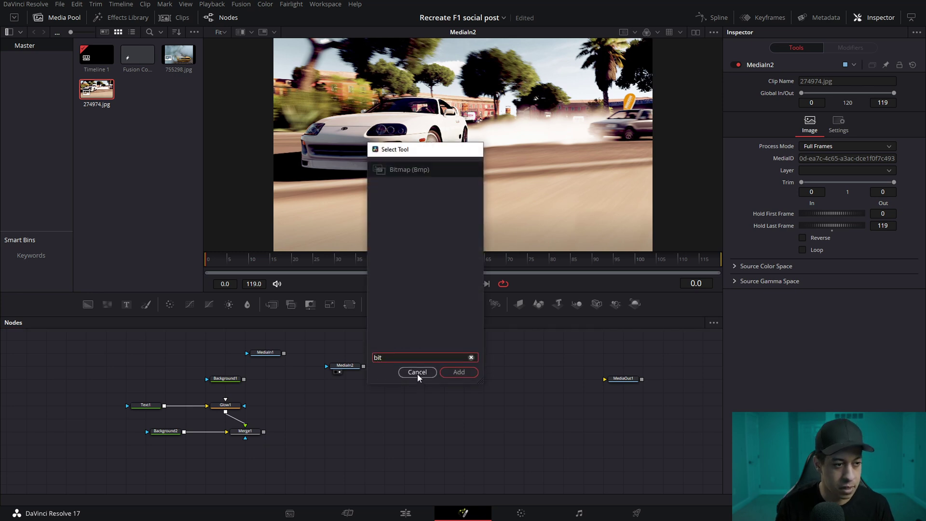
key("Return")
left_click_drag(363, 366, 486, 176)
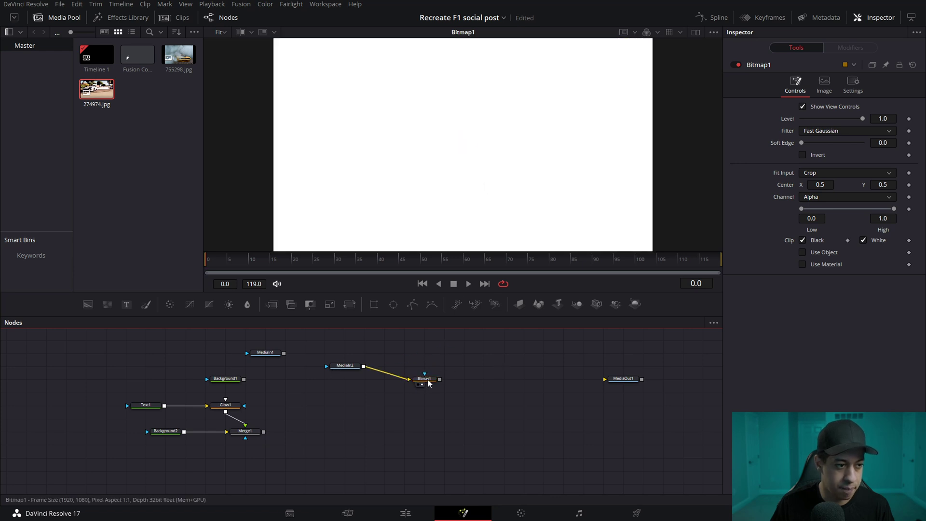
left_click_drag(427, 379, 432, 366)
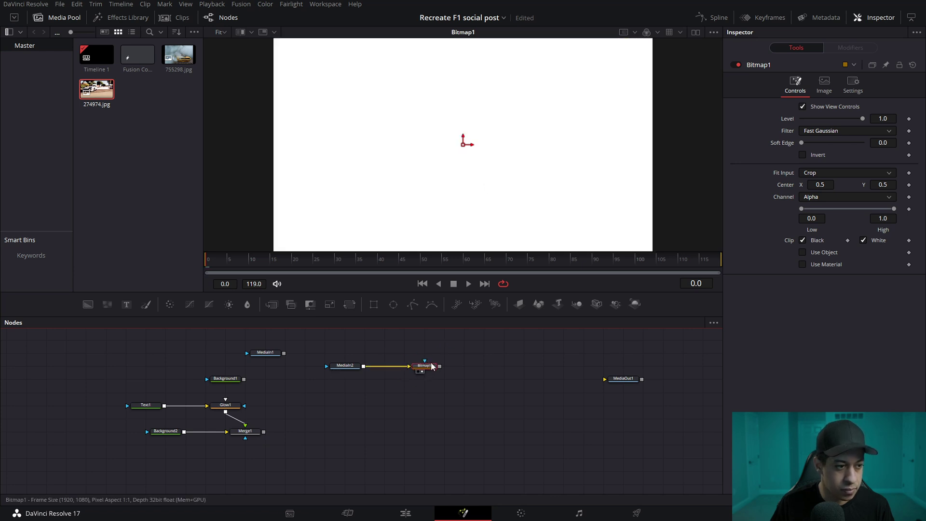
left_click(826, 198)
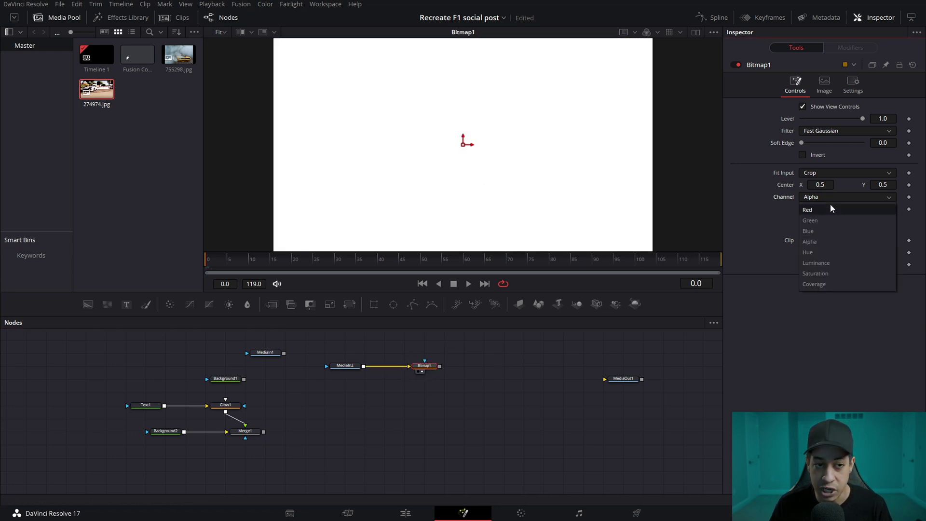
left_click(843, 259)
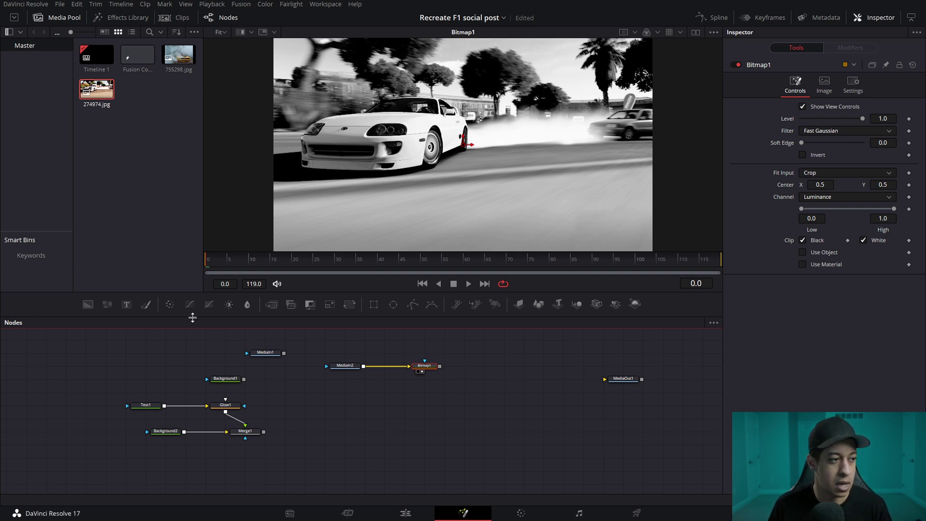
Step: Add a Fast Noise node beside Bitmap1, view it, set its detail to 0, and enable Discontinuous
left_click_drag(105, 306, 496, 397)
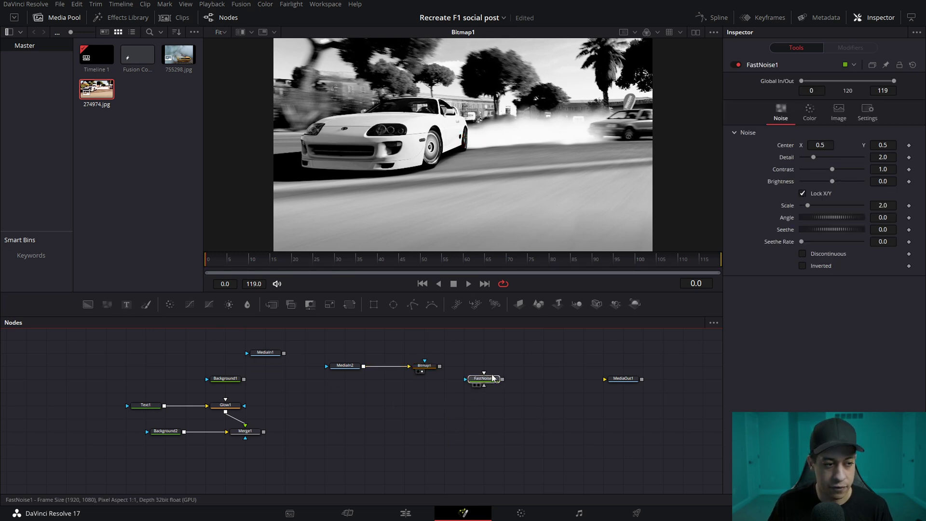
key("1")
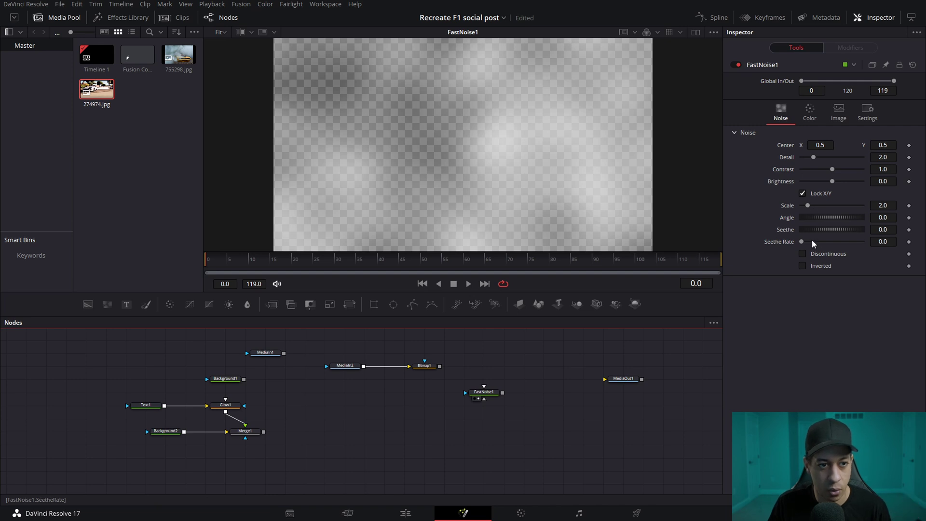
mouse_move(812, 242)
left_mouse_down()
mouse_move(832, 242)
mouse_move(802, 242)
mouse_move(856, 232)
mouse_move(802, 230)
left_mouse_up()
left_click(832, 234)
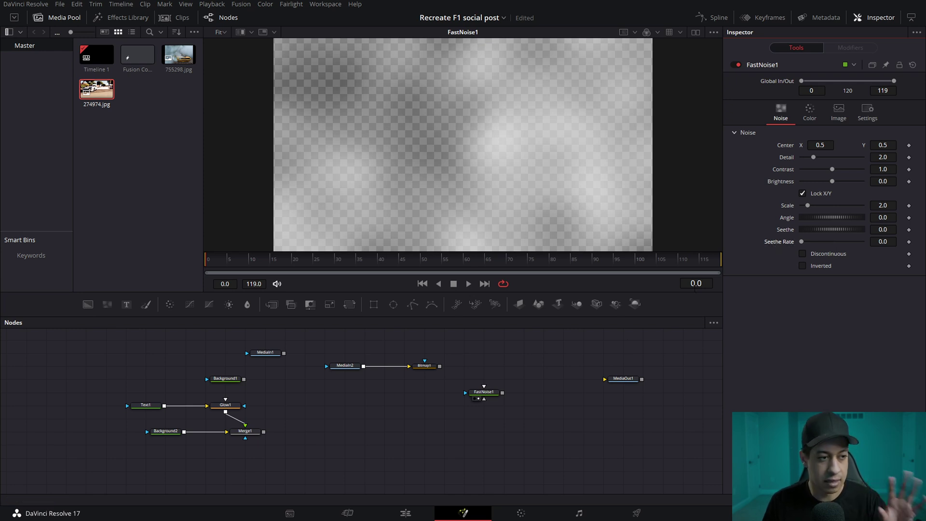
left_click(490, 392)
left_click_drag(490, 392, 506, 368)
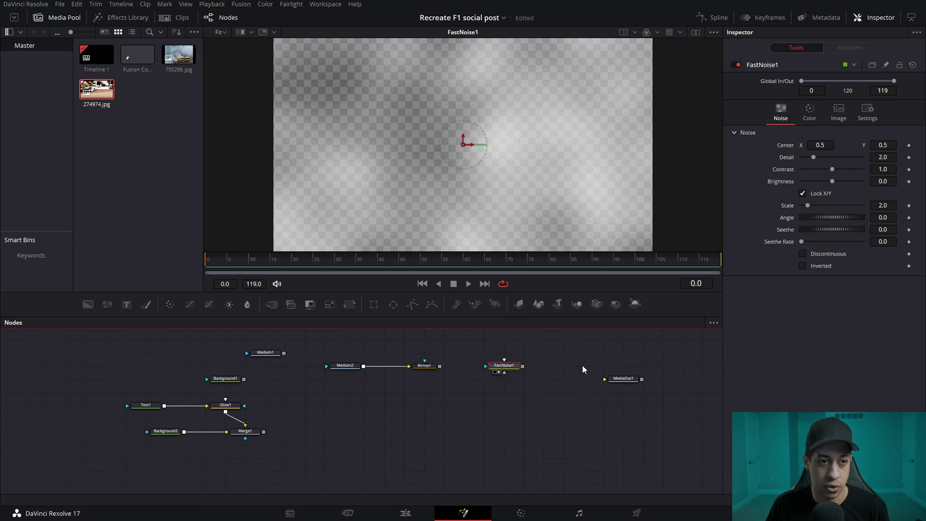
left_click_drag(815, 157, 782, 162)
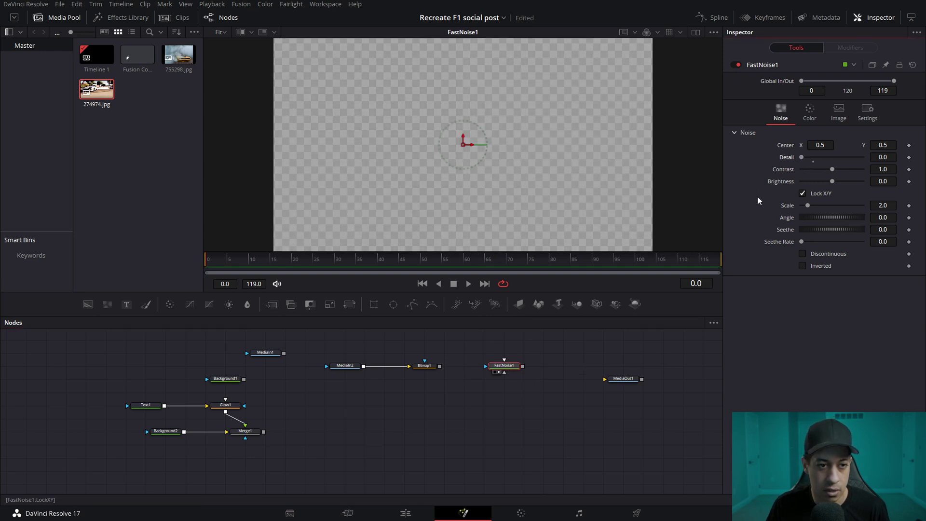
left_click(837, 255)
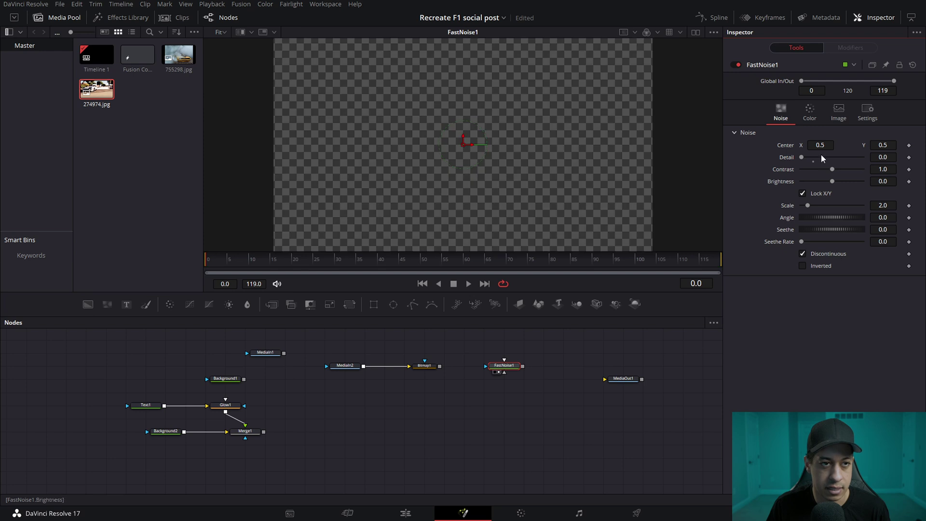
Step: Set the FastNoise1 color type to Gradient and connect Bitmap1 to its Noise Brightness Map input
left_click(809, 114)
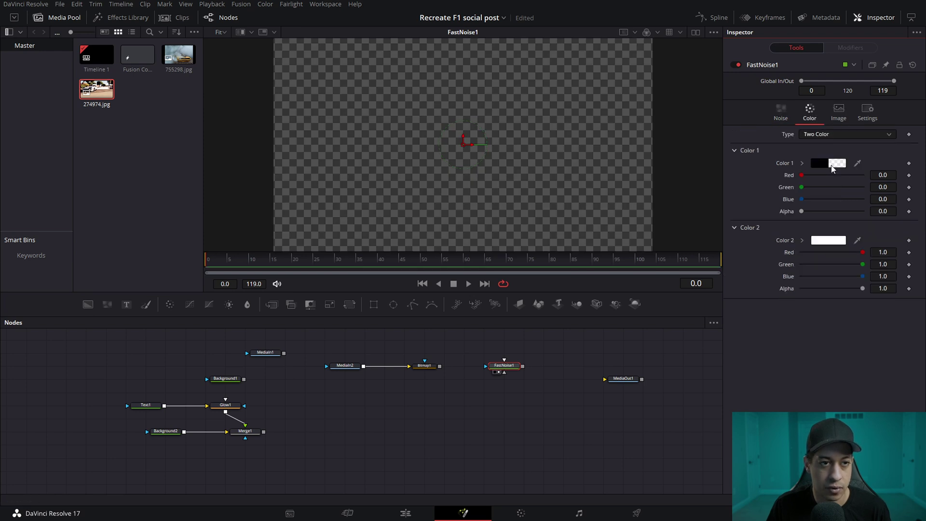
left_click(832, 134)
left_click(831, 156)
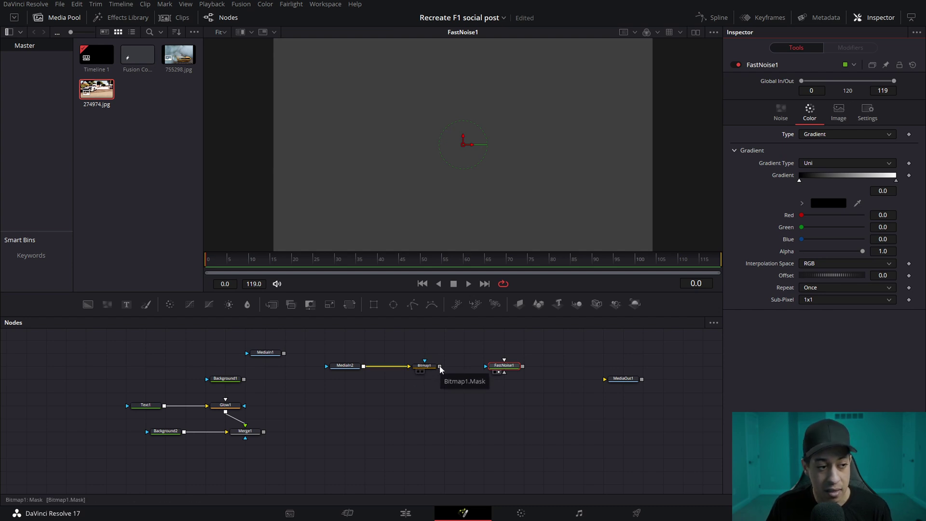
left_click_drag(440, 366, 510, 368)
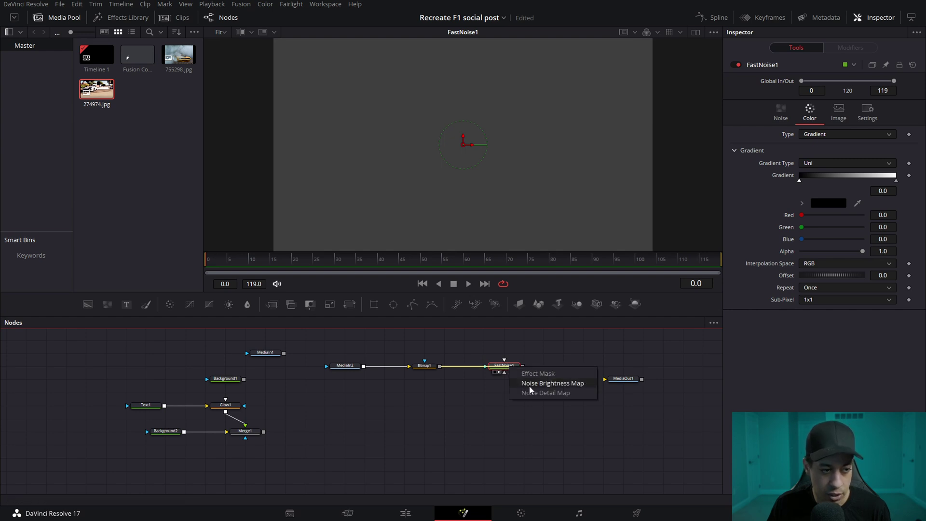
left_click(546, 385)
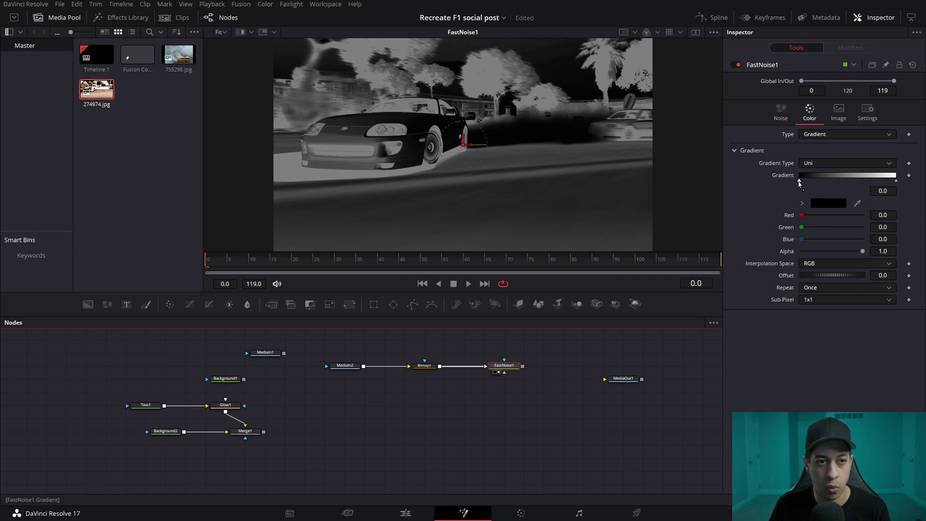
Step: Color the gradient's starting stop yellow, about red 0.99, green 0.78, blue 0.02
left_click(799, 182)
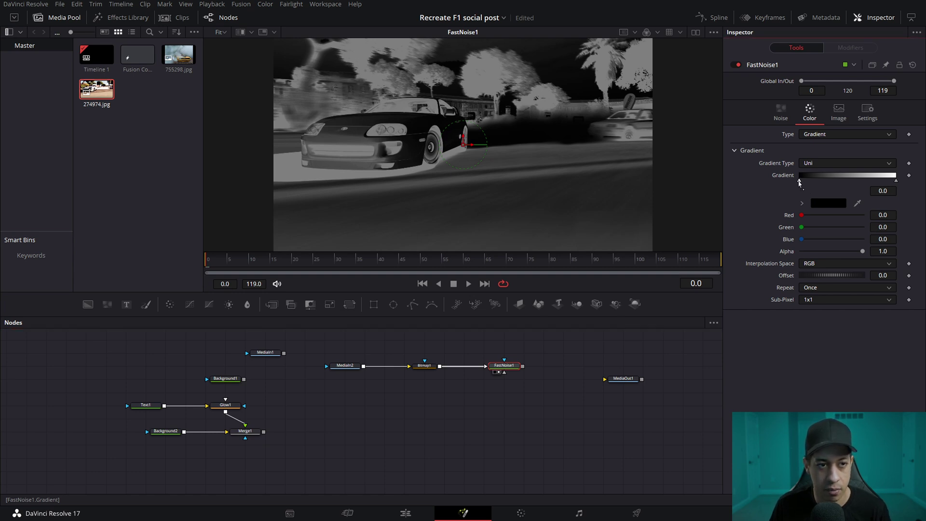
left_click(825, 205)
left_click_drag(529, 180, 563, 170)
left_click(574, 350)
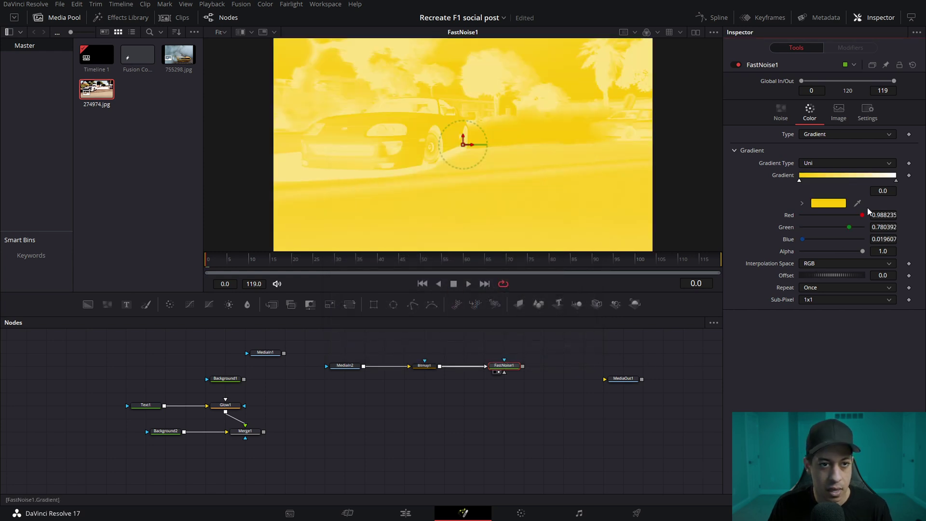
Step: Color the gradient's end stop very dark purple, about red 0.10, green 0.02, blue 0.12
left_click(897, 182)
left_click(843, 204)
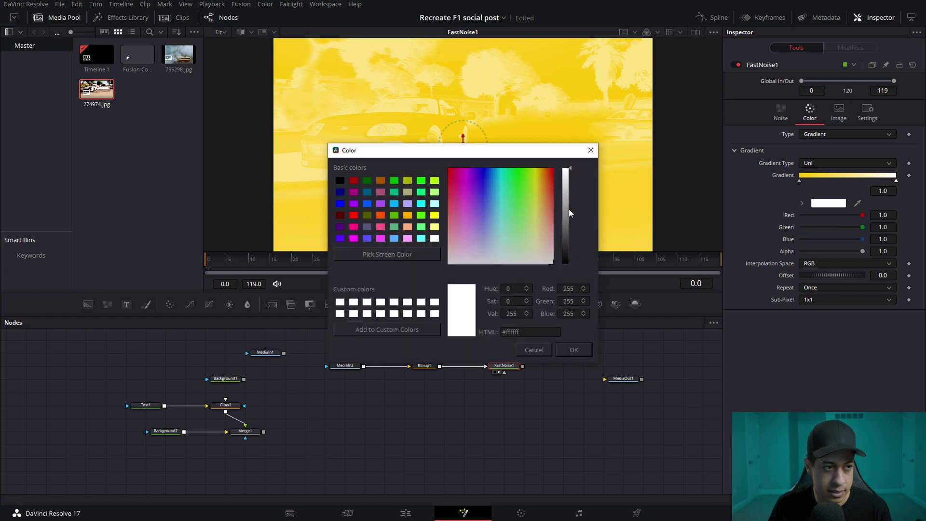
left_click_drag(487, 194, 468, 187)
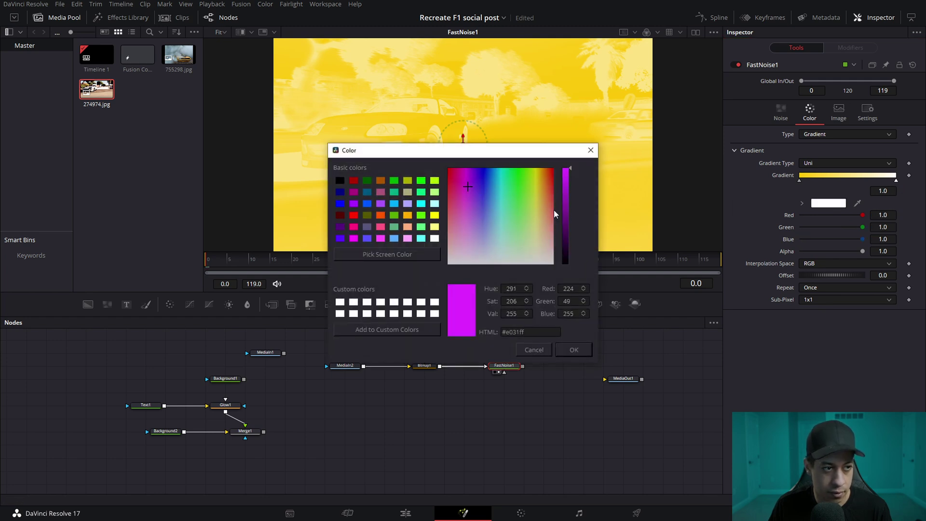
left_click_drag(566, 224, 570, 252)
left_click(584, 349)
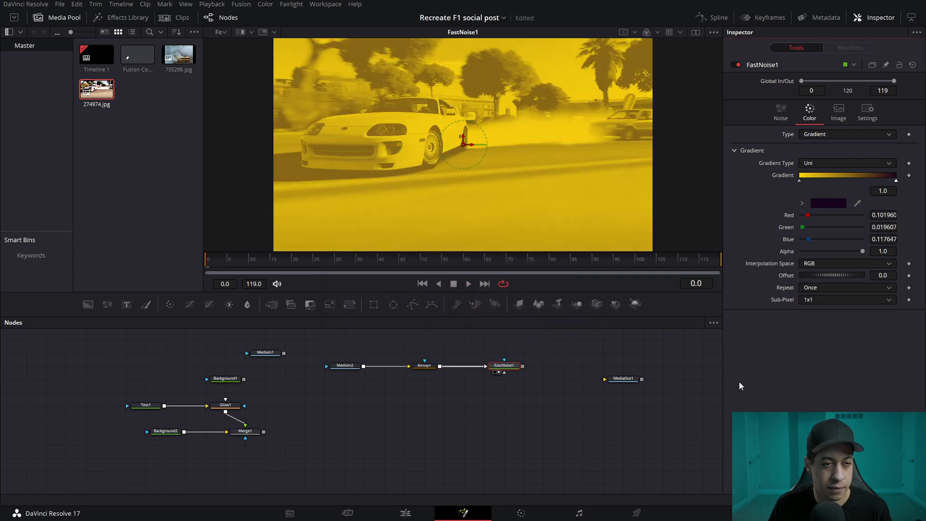
Step: Add a gradient stop at about 0.34 and color it dark red, about red 0.68, green 0.06, blue 0.06
left_click(832, 176)
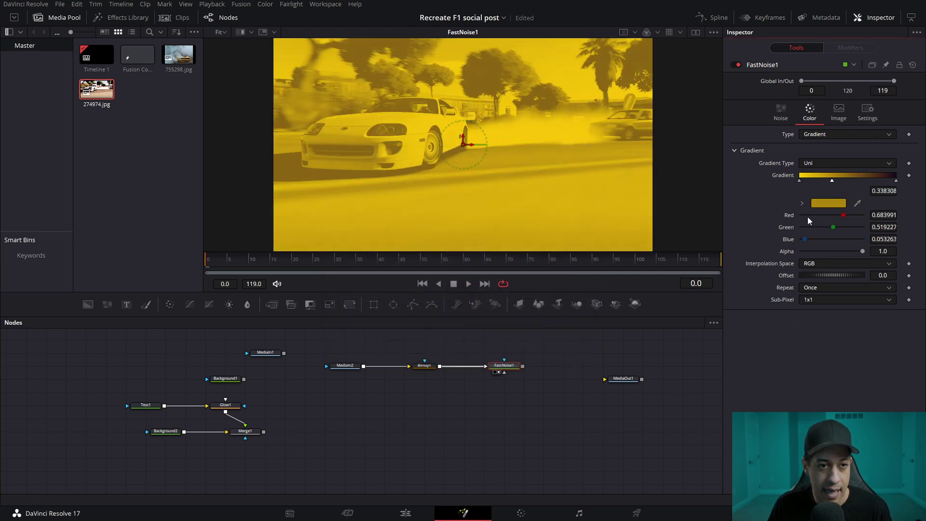
left_click(820, 203)
left_click_drag(542, 174, 555, 174)
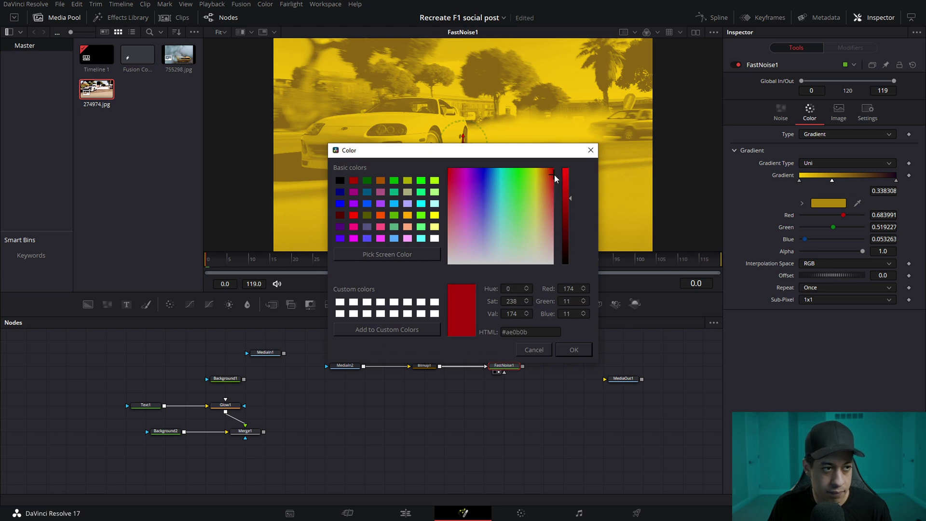
left_click(581, 355)
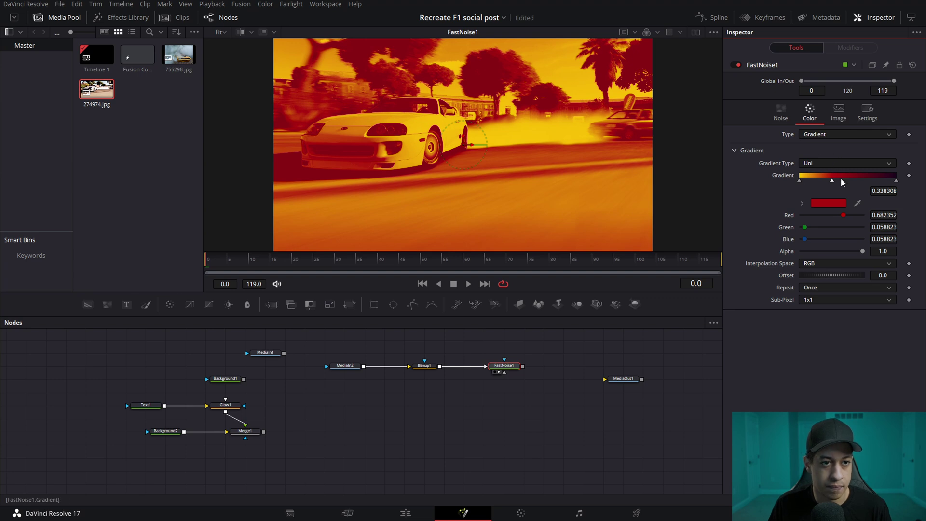
Step: Shift the gradient stops toward the start and add an orange stop there, about red 0.88, green 0.47, blue 0.18
left_click_drag(896, 181, 877, 184)
left_click_drag(800, 182, 816, 183)
left_click_drag(878, 182, 855, 183)
left_click_drag(802, 182, 799, 182)
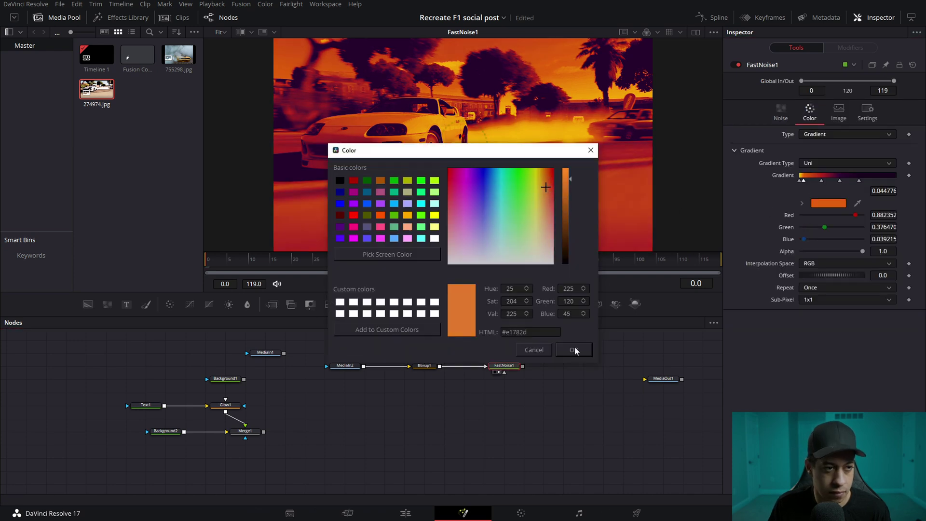
left_click(573, 350)
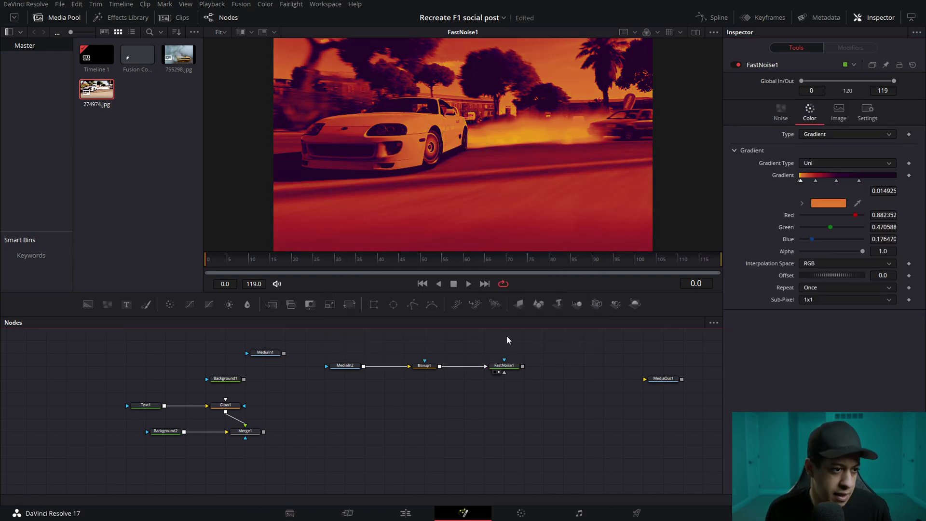
Step: Move MediaIn1 near Bitmap1, connect it to Bitmap1 in place of MediaIn2, and view FastNoise1
left_click_drag(266, 352, 426, 444)
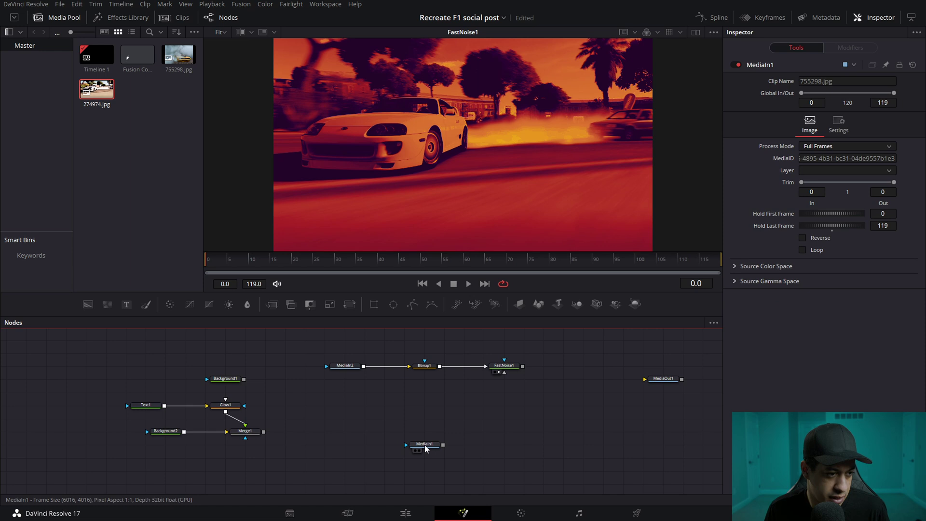
key("1")
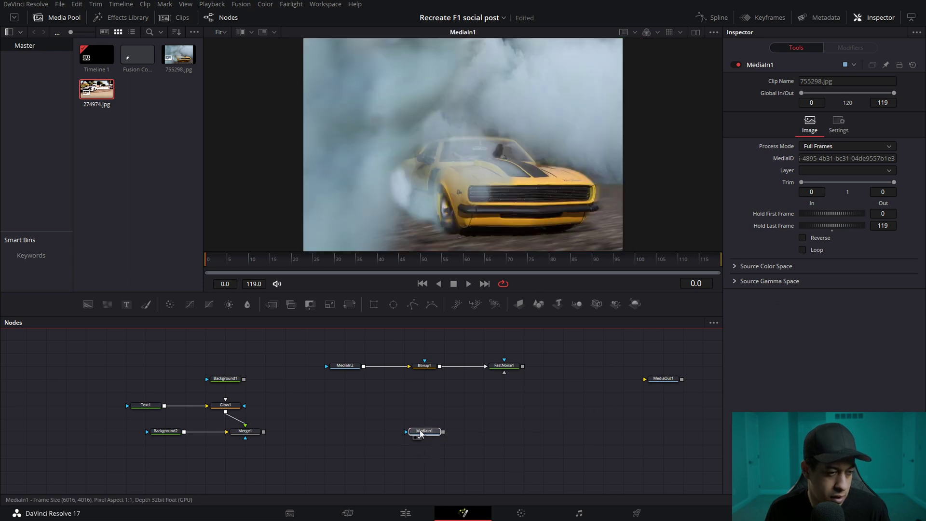
left_click_drag(439, 444, 408, 366)
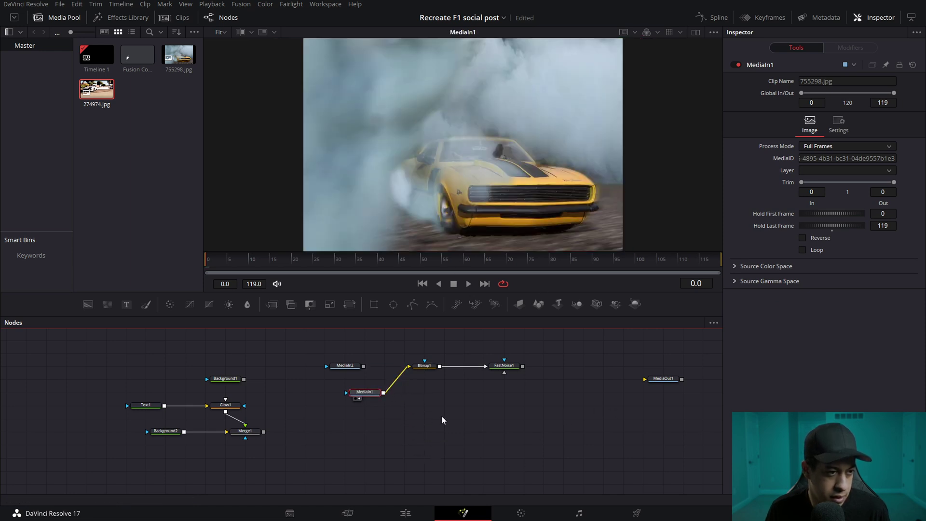
left_click_drag(504, 366, 504, 352)
key("ctrl+z")
key("1")
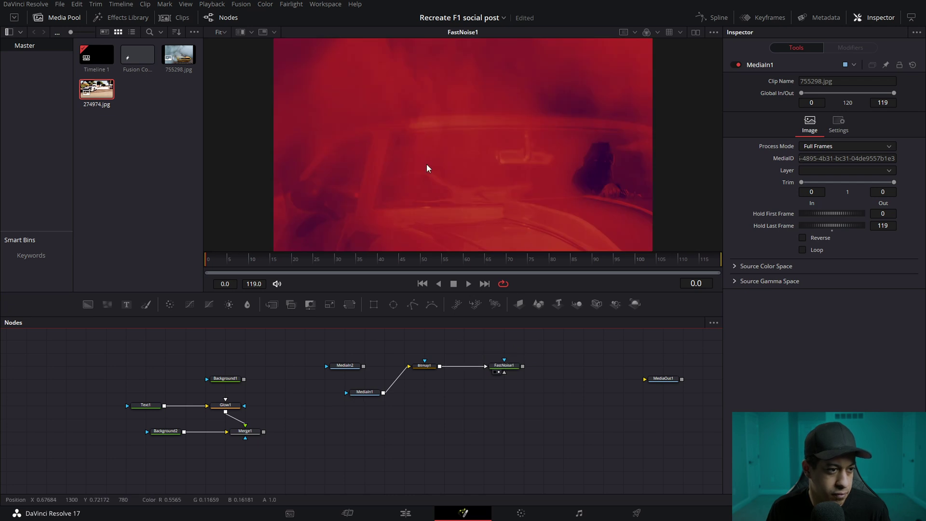
Step: Insert a 1920 by 1080 Resize node between MediaIn1 and Bitmap1, leaving room between the nodes
left_click_drag(376, 394, 336, 394)
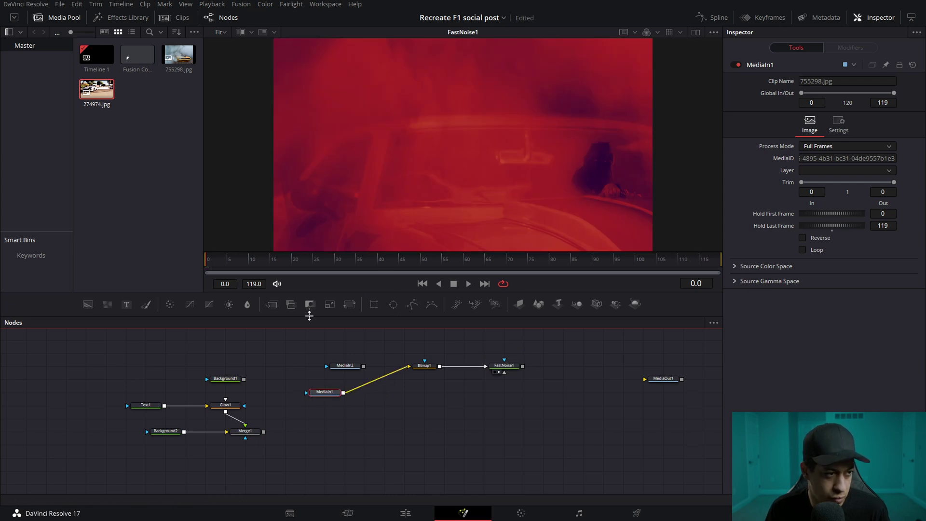
left_click(330, 305)
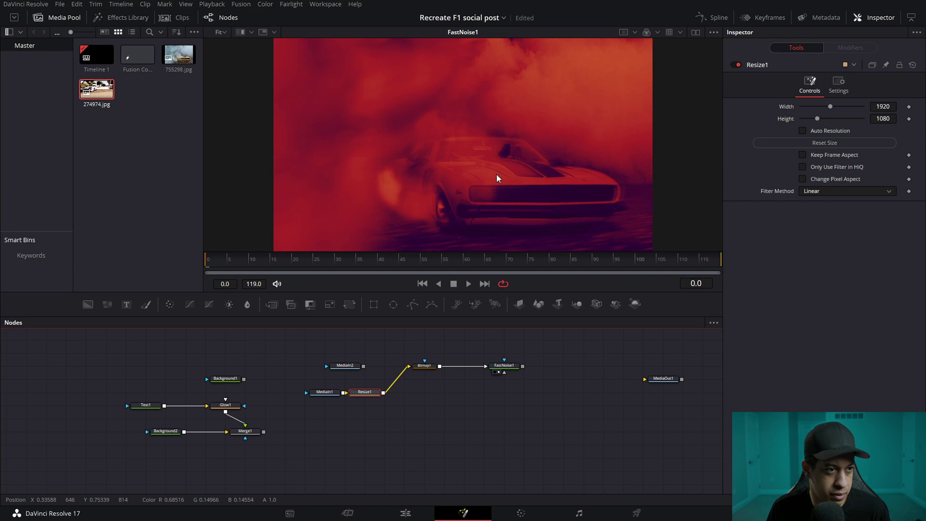
left_click_drag(513, 201, 513, 203)
left_click(585, 389)
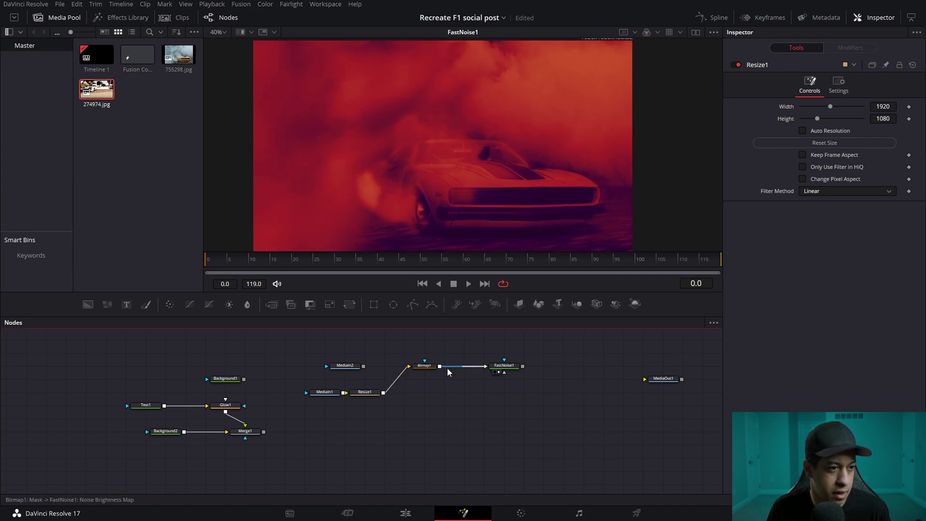
left_click_drag(363, 392, 382, 393)
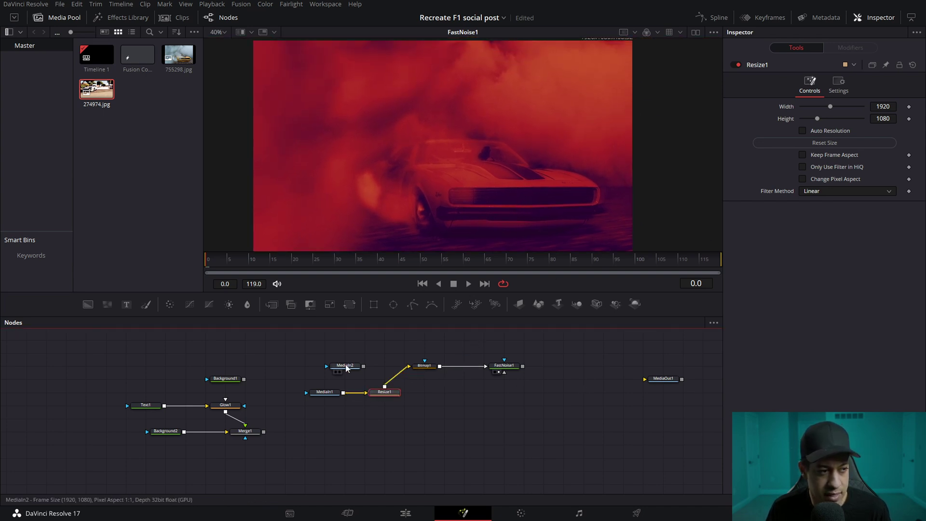
Step: View MediaIn2 and move both MediaIn nodes farther away from Resize1
left_click_drag(344, 365, 324, 403)
key("1")
left_click_drag(315, 393, 275, 394)
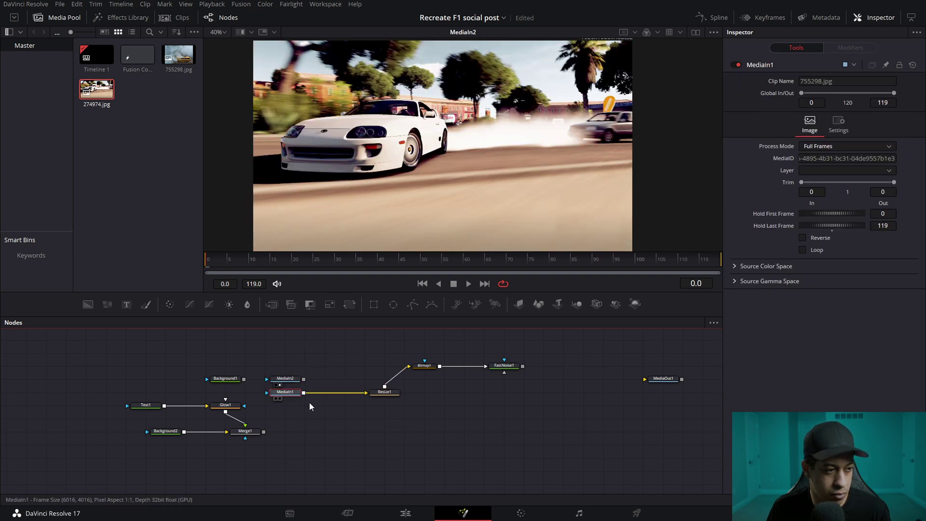
key("shift+space")
type("bit")
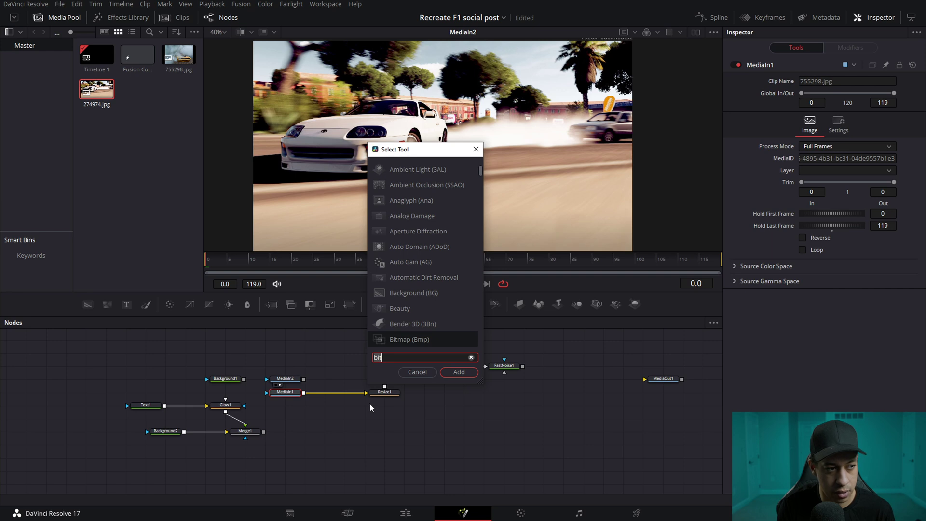
key("Return")
key("shift+space")
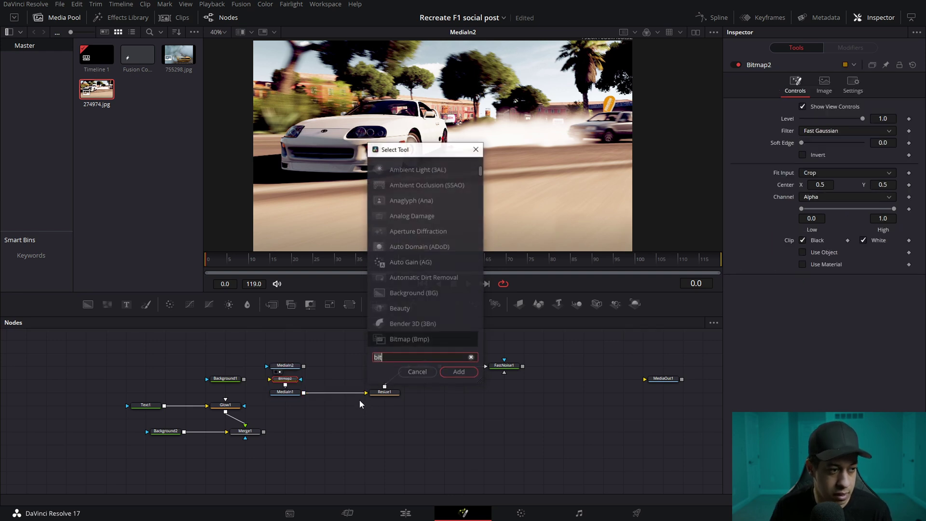
type("bit")
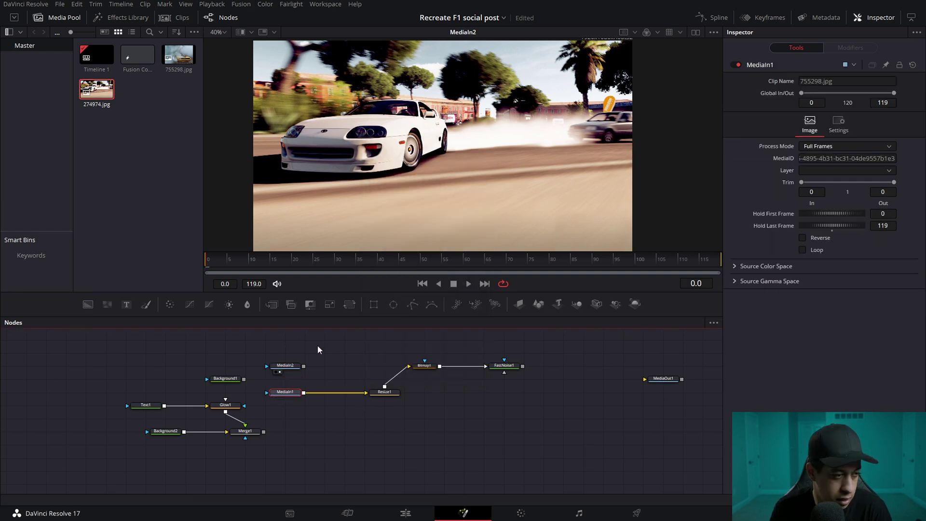
Step: Insert a Brightness Contrast node between MediaIn1 and Resize1 and brighten the photo with it while viewing FastNoise1
key("shift+space")
type("bc")
key("Return")
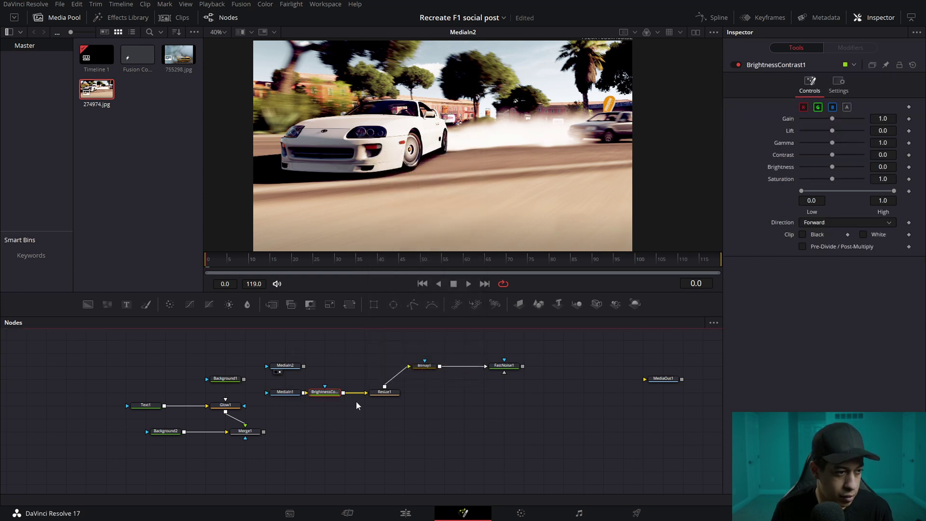
left_click(498, 372)
left_click(523, 428)
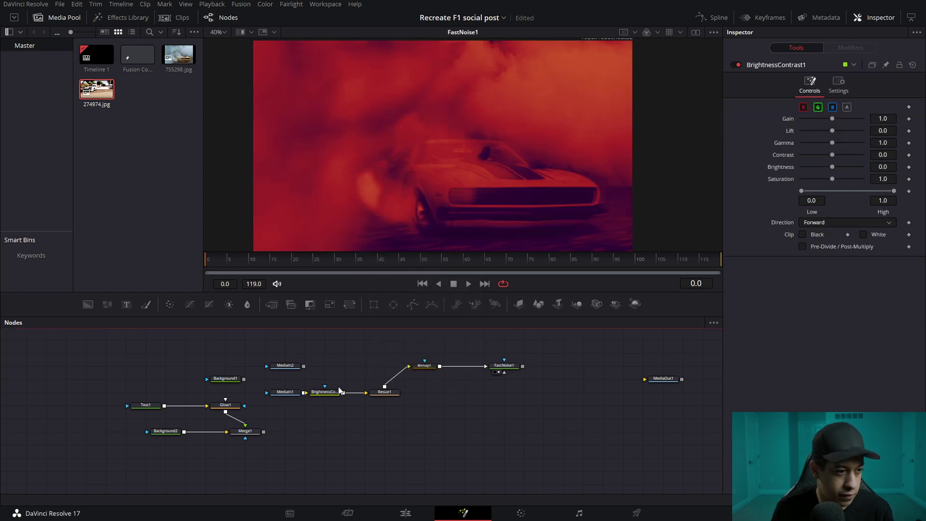
left_click(333, 392)
left_click_drag(833, 120, 832, 136)
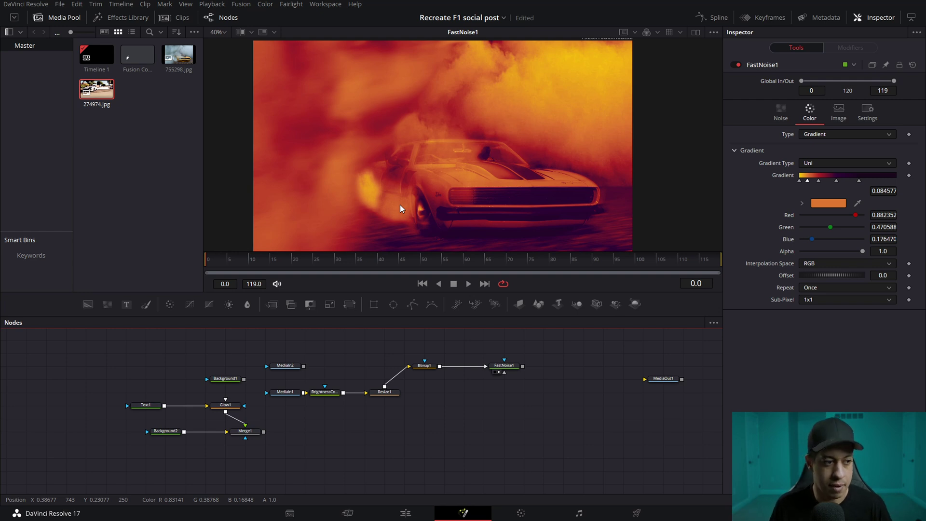
Step: Move the whole photo recoloring branch, from the MediaIn nodes to FastNoise1, above the text background nodes
left_click_drag(278, 347, 517, 405)
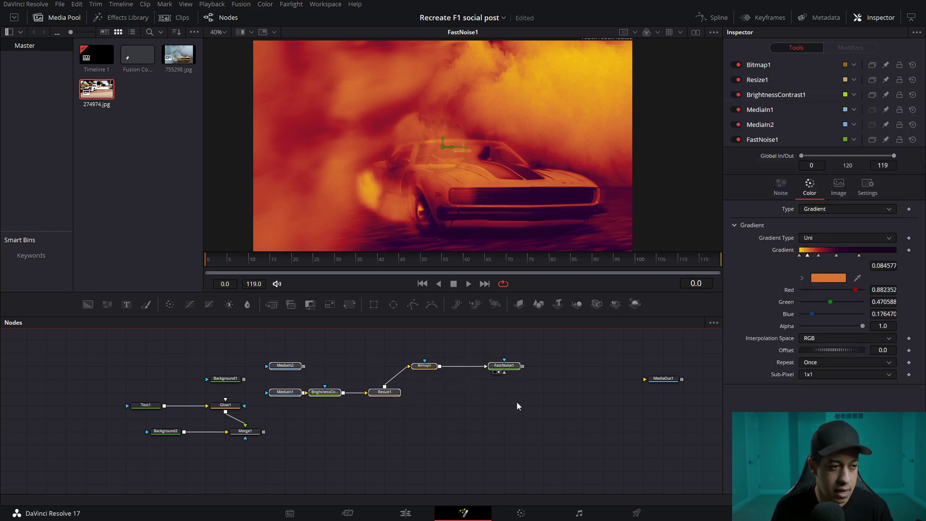
left_click_drag(502, 368, 245, 354)
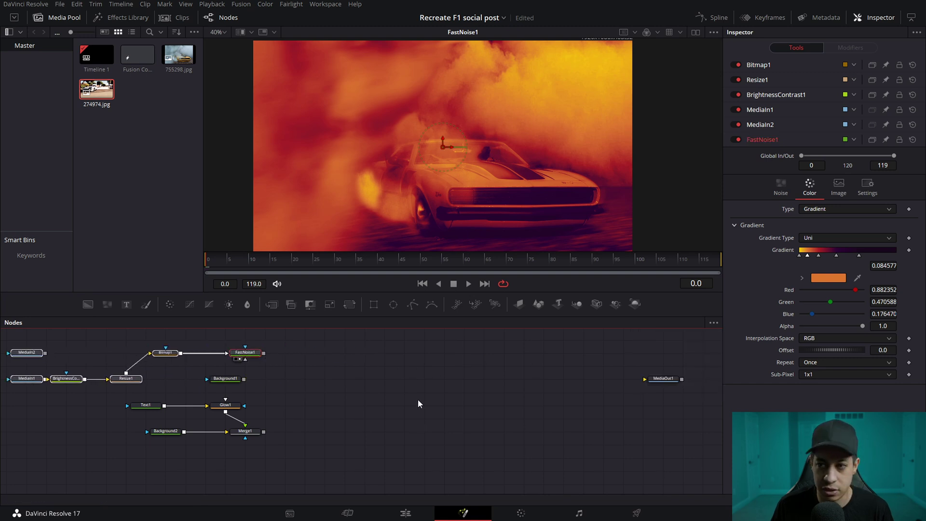
left_click(418, 403)
Step: Add a Background node in the empty area of the node graph and move MediaOut1 out of the way
left_click_drag(531, 393, 446, 417)
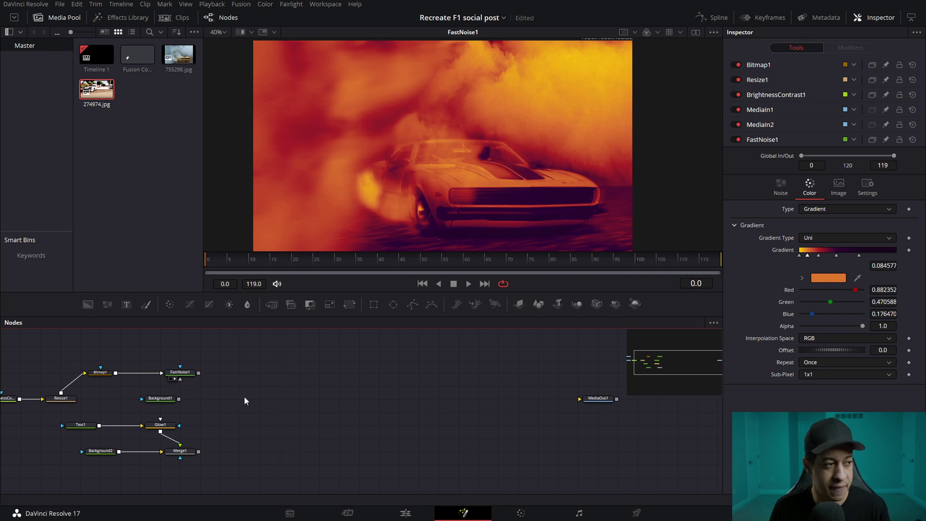
left_click_drag(88, 305, 406, 390)
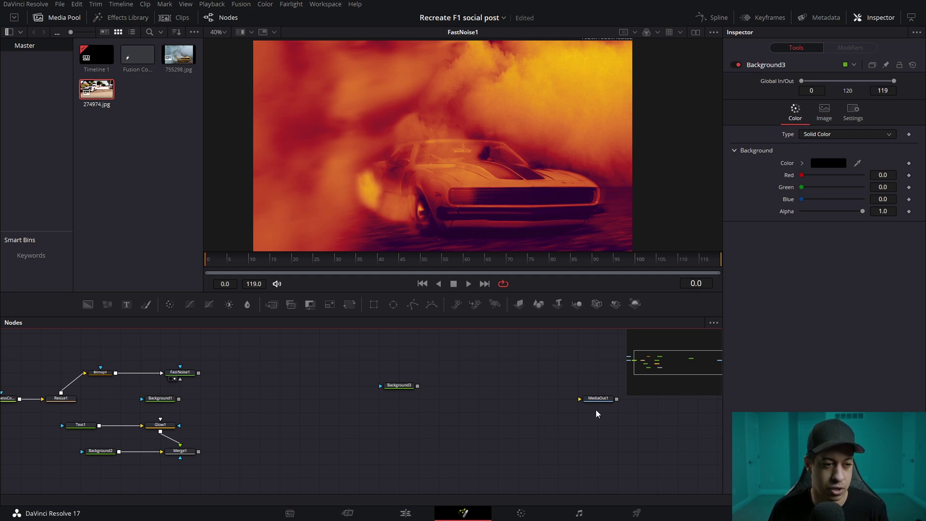
left_click_drag(597, 399, 300, 477)
left_click_drag(534, 390, 448, 416)
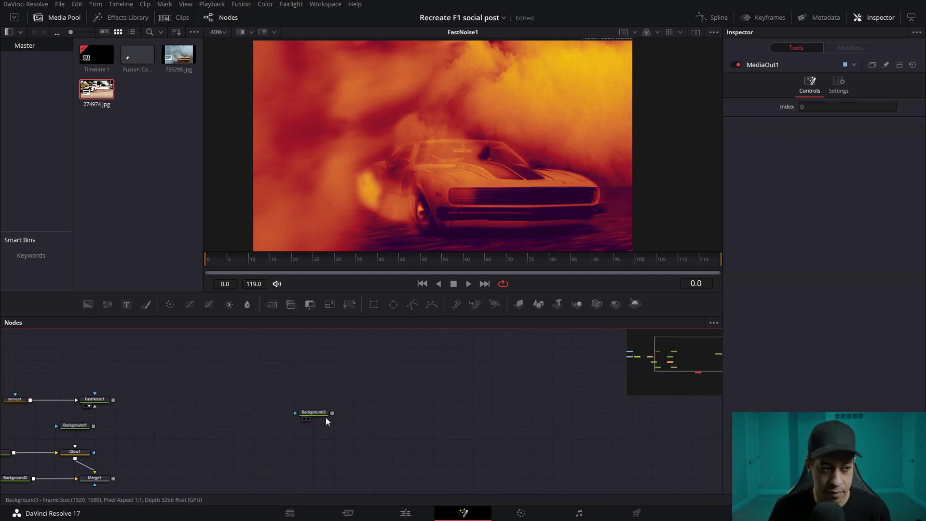
left_click_drag(326, 417, 306, 417)
Step: Add another Background node above Background3 and color it white (#ffffff)
left_click_drag(88, 305, 289, 384)
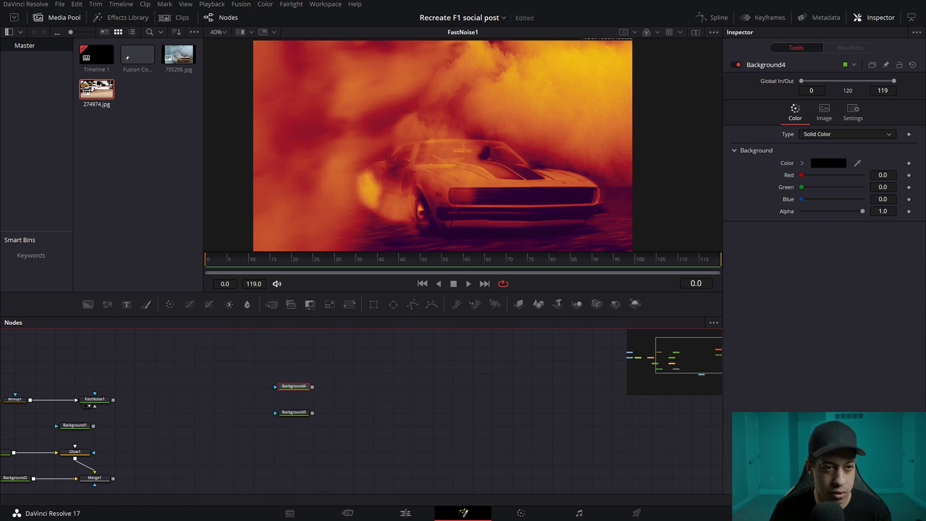
left_click(829, 163)
left_click_drag(566, 241, 568, 167)
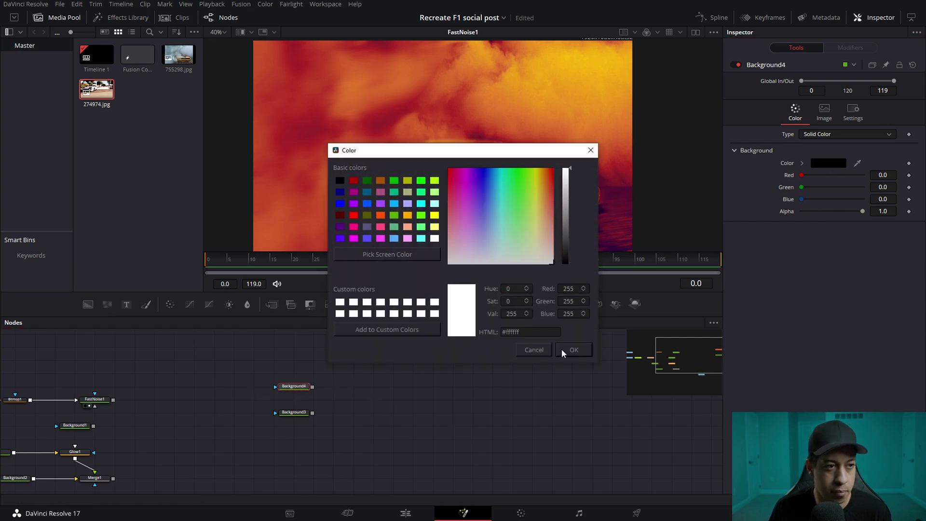
key("Return")
Step: Merge Background4 over Background3, view the merge, mask it with a Rectangle node, and place Background4 above it
left_click_drag(312, 387, 376, 413)
key("1")
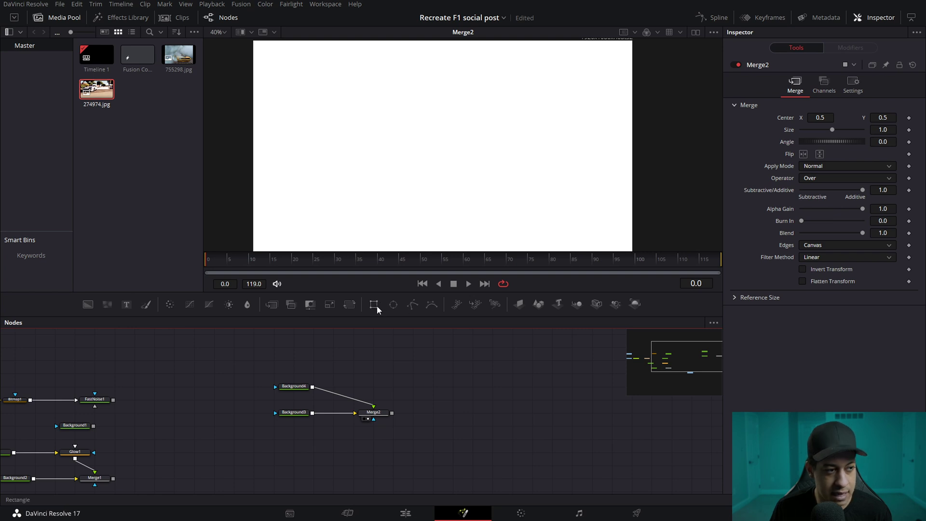
left_click_drag(374, 304, 373, 419)
left_click(373, 412)
left_click_drag(286, 386, 365, 372)
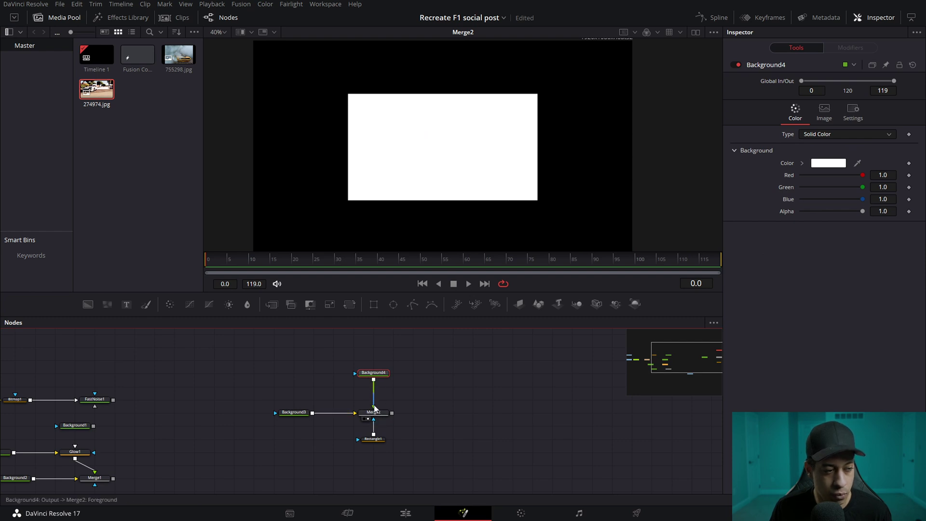
Step: Set the angle of the Rectangle1 mask to 45 degrees
left_click(382, 440)
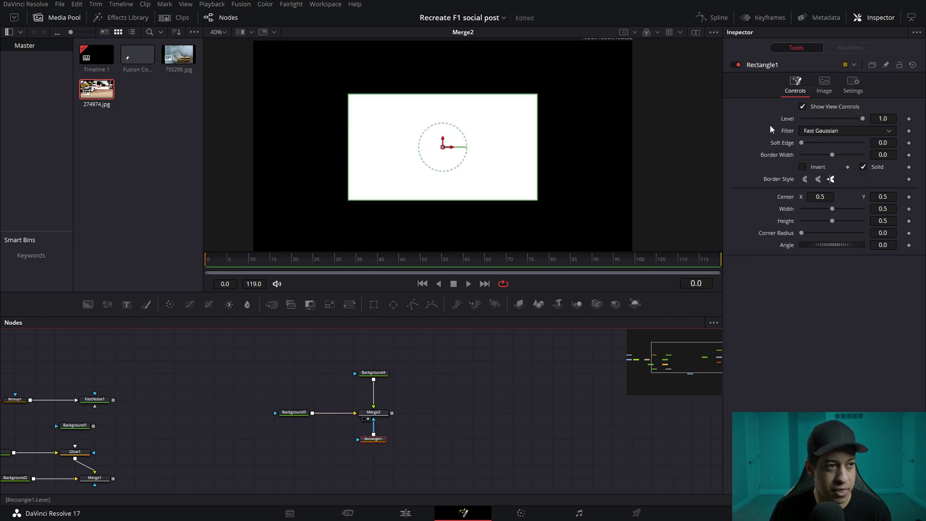
double_click(882, 244)
type("45")
key("Tab")
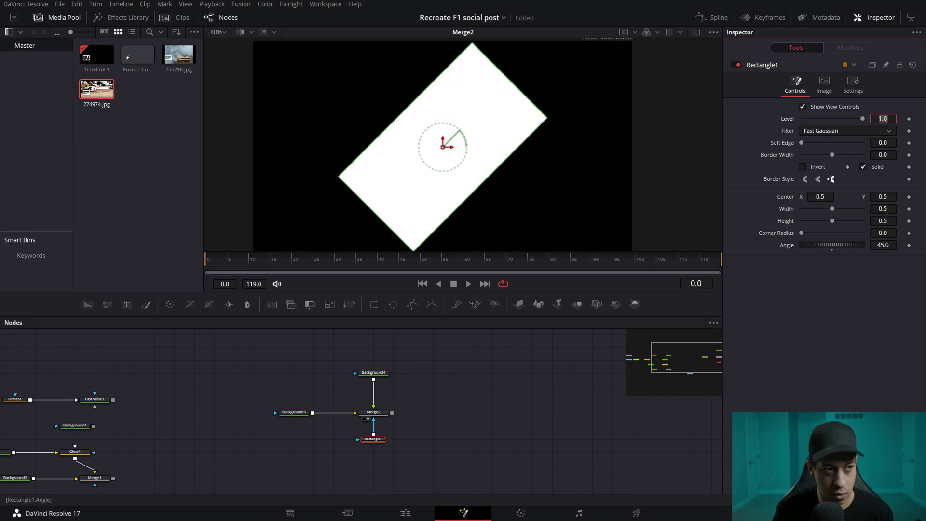
Step: Enlarge the Rectangle1 mask to about 2.28 wide and 2.03 high, and shift its center X to about -0.16
left_click_drag(522, 93, 590, 233)
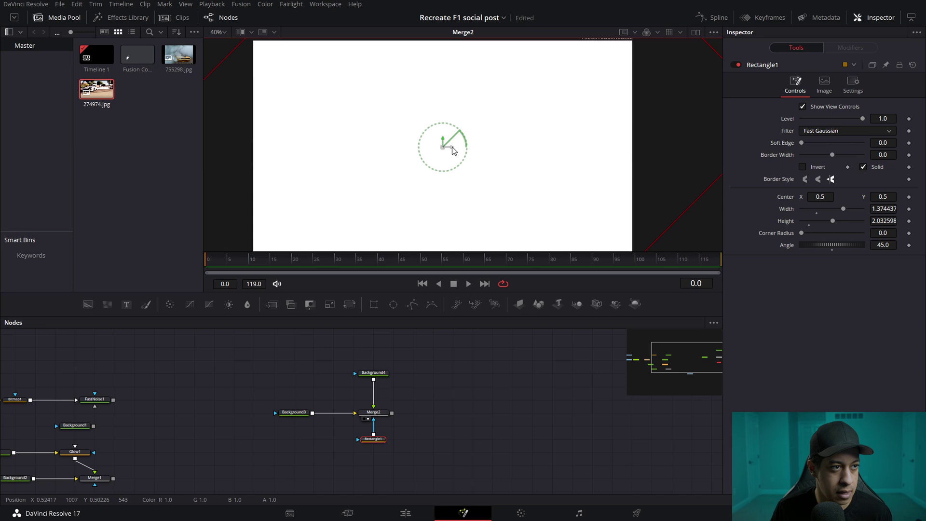
left_click_drag(452, 146, 216, 147)
left_click_drag(512, 86, 671, 30)
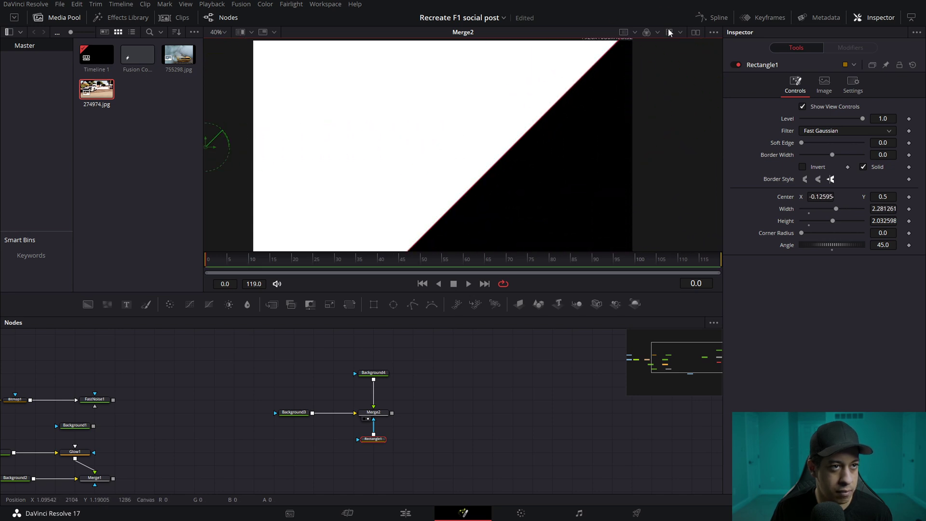
left_click_drag(611, 143, 634, 187)
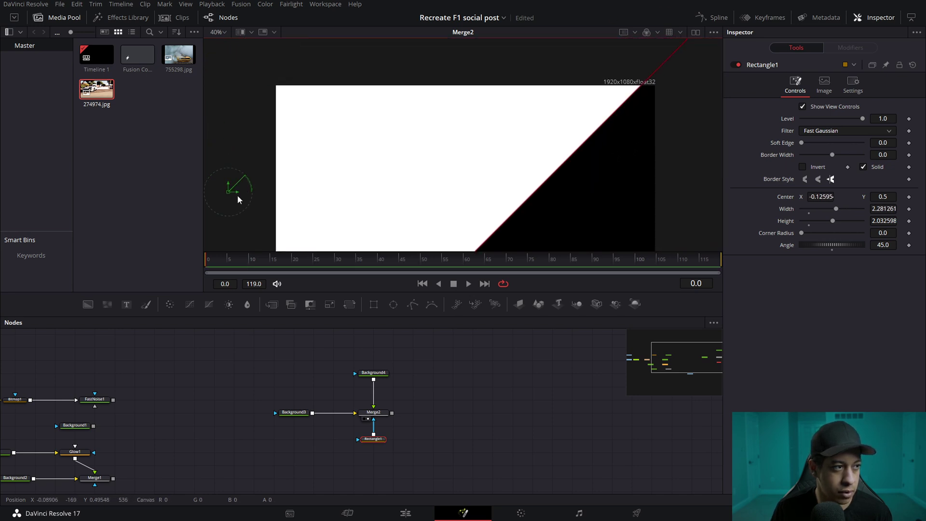
left_click_drag(230, 189, 222, 192)
scroll(449, 129, "left", 3)
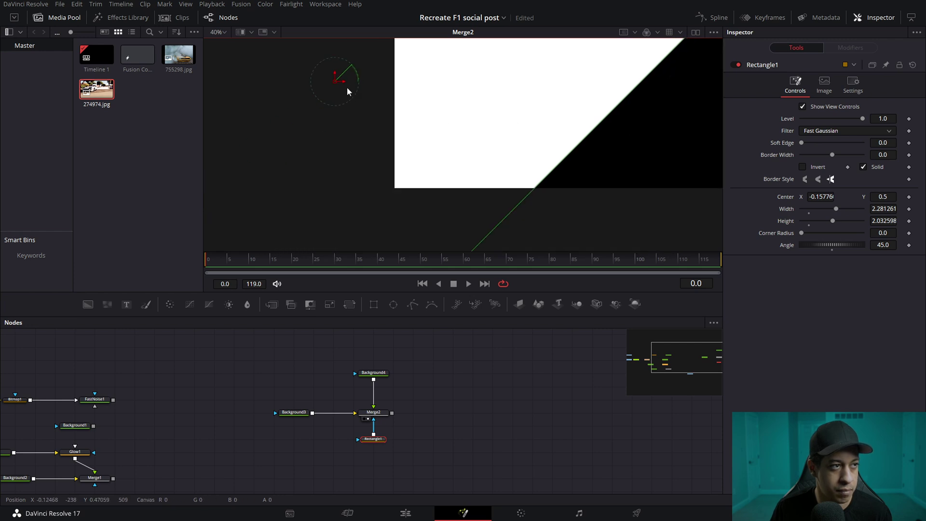
Step: Shift the Rectangle1 mask's center X to about -0.36 and widen the mask to about 3.27
left_click_drag(345, 84, 306, 83)
left_click_drag(711, 83, 542, 189)
scroll(542, 189, "down", 3)
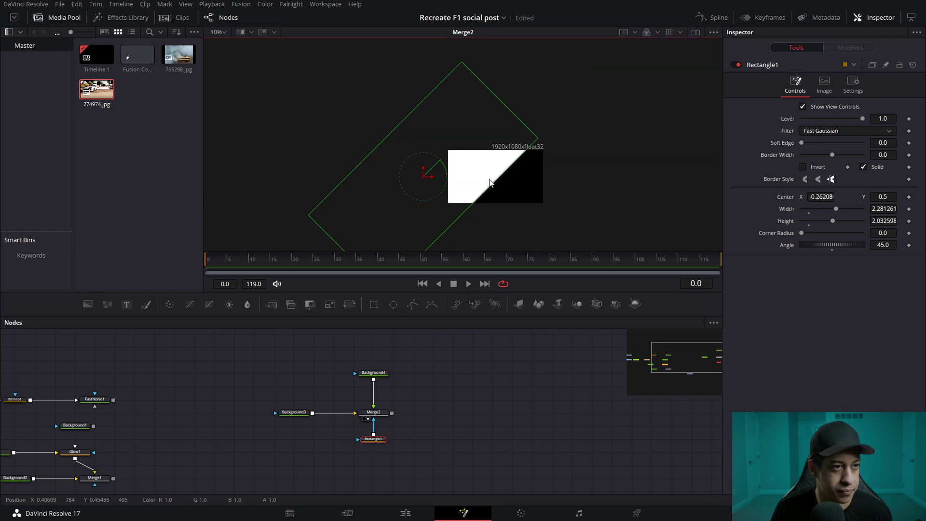
left_click_drag(427, 143, 419, 142)
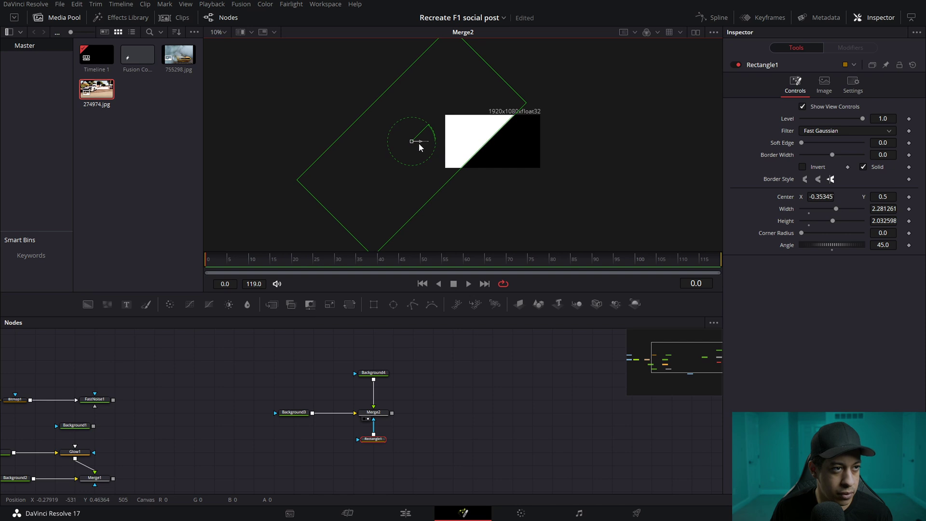
left_click_drag(525, 78, 557, 45)
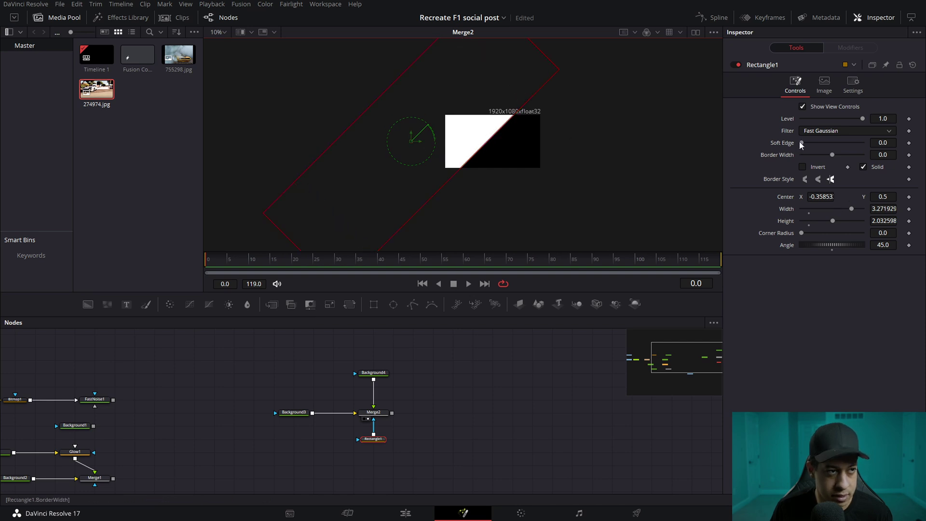
Step: Set the soft edge of the Rectangle1 mask to 0.5
left_click_drag(803, 142, 874, 144)
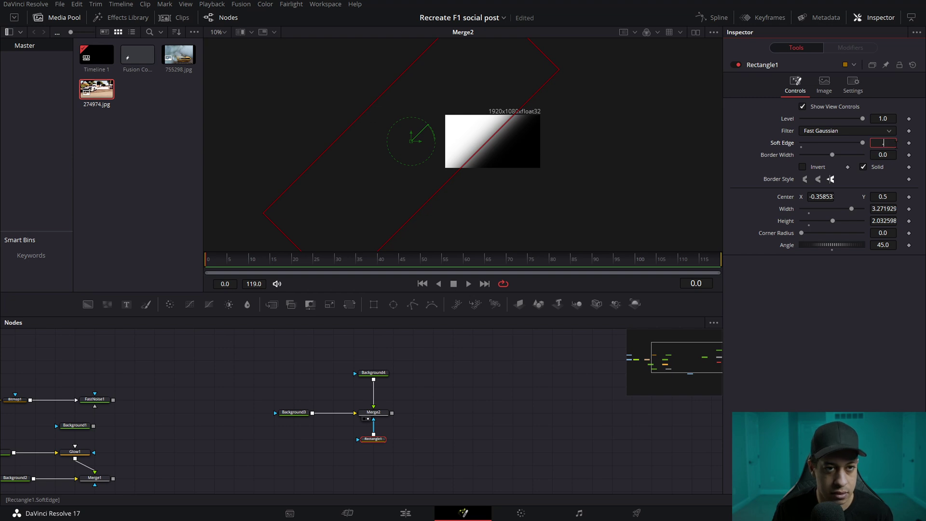
type("0.5")
key("Return")
scroll(501, 145, "up", 1)
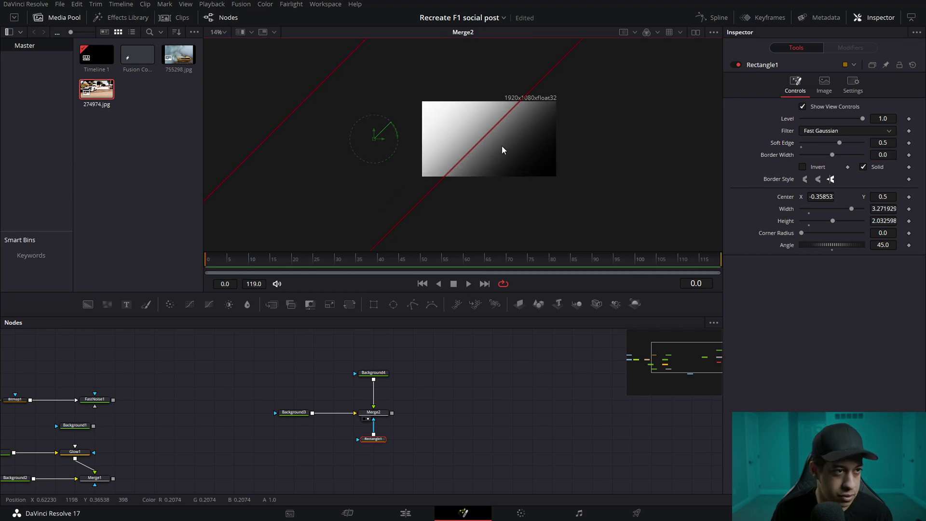
left_click(491, 407)
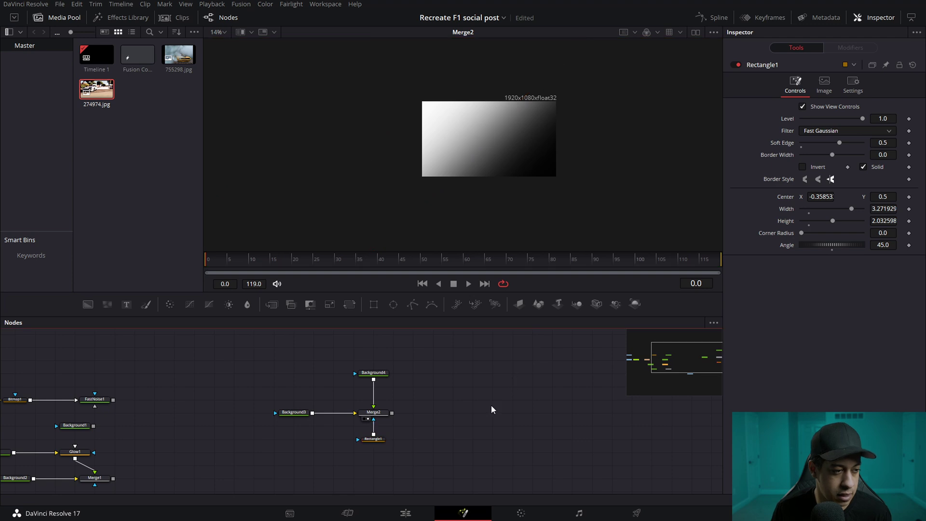
Step: Add a pImageEmitter particle node beside Merge2 in the node graph
left_click(371, 372)
scroll(438, 392, "right", 3)
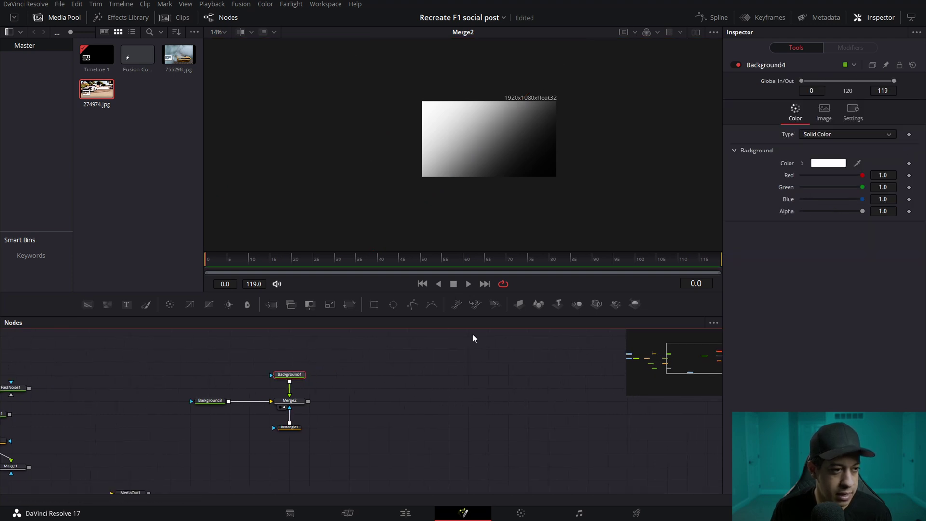
right_click(395, 411)
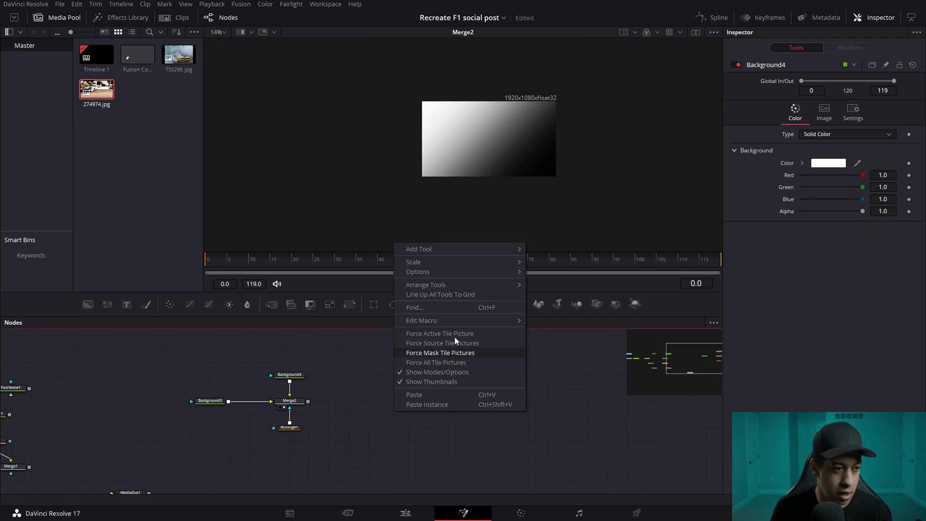
mouse_move(482, 247)
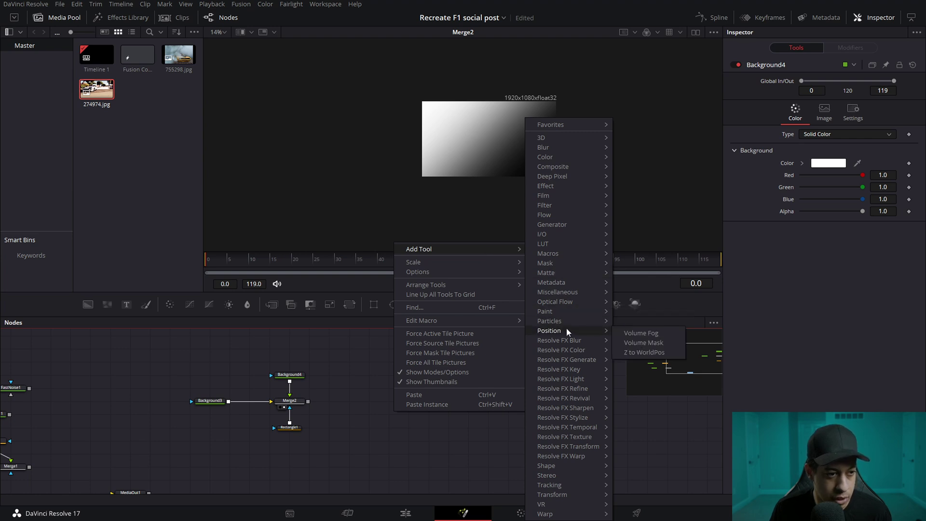
mouse_move(565, 320)
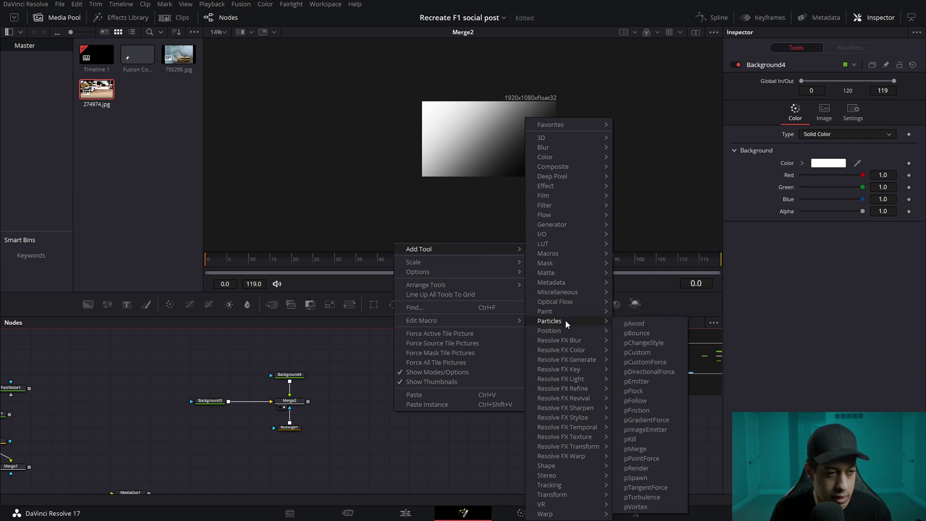
left_click(646, 429)
Step: Add a pRender particle node beyond the pImageEmitter node
right_click(502, 415)
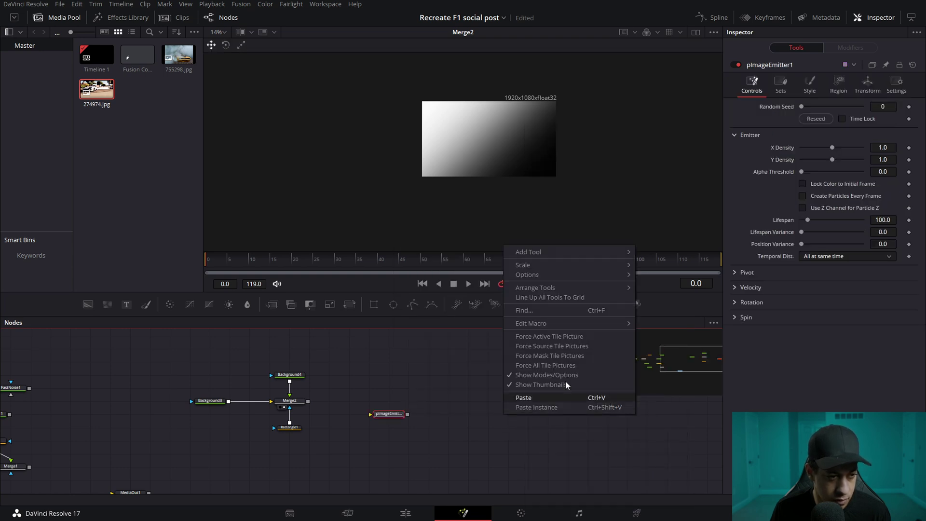
mouse_move(602, 252)
mouse_move(682, 330)
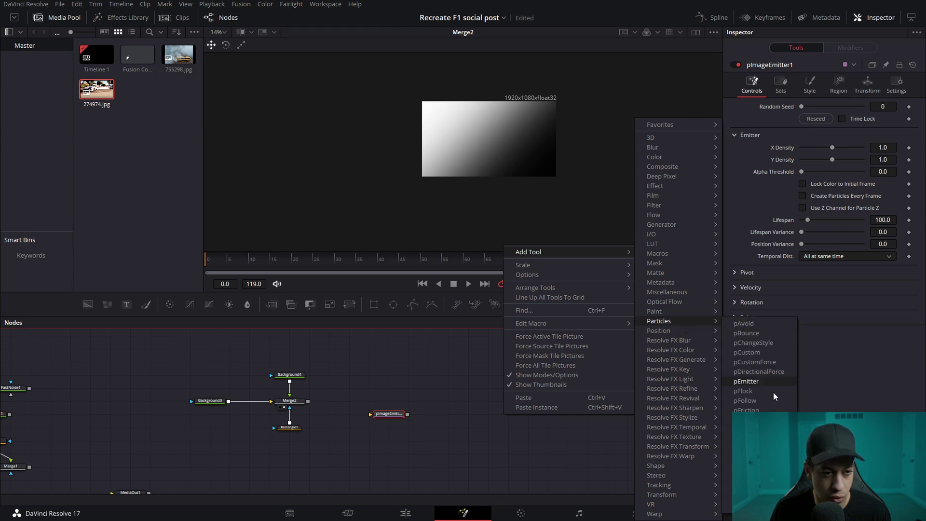
left_click(745, 468)
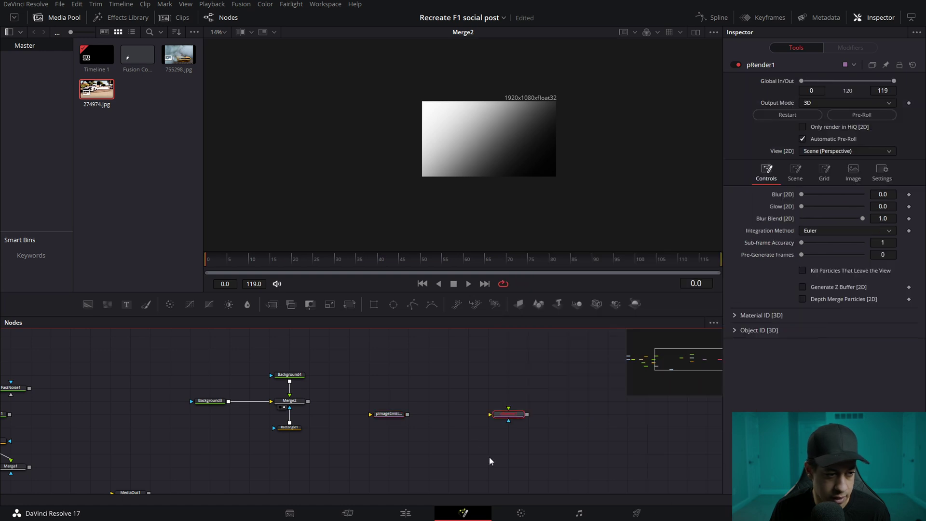
Step: Connect Merge2 into pImageEmitter1 and pImageEmitter1 into pRender1, and view pRender1
left_click_drag(407, 414, 509, 414)
left_click_drag(489, 305, 488, 193)
left_click_drag(308, 400, 371, 413)
key("1")
Step: Set the output mode of pRender1 to 2D
left_click(384, 414)
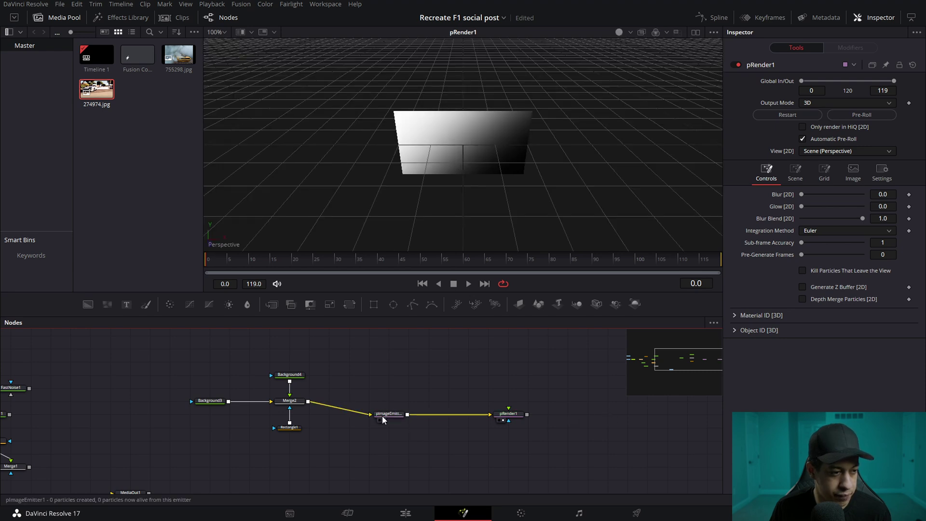
left_click(506, 415)
left_click(814, 100)
left_click(826, 126)
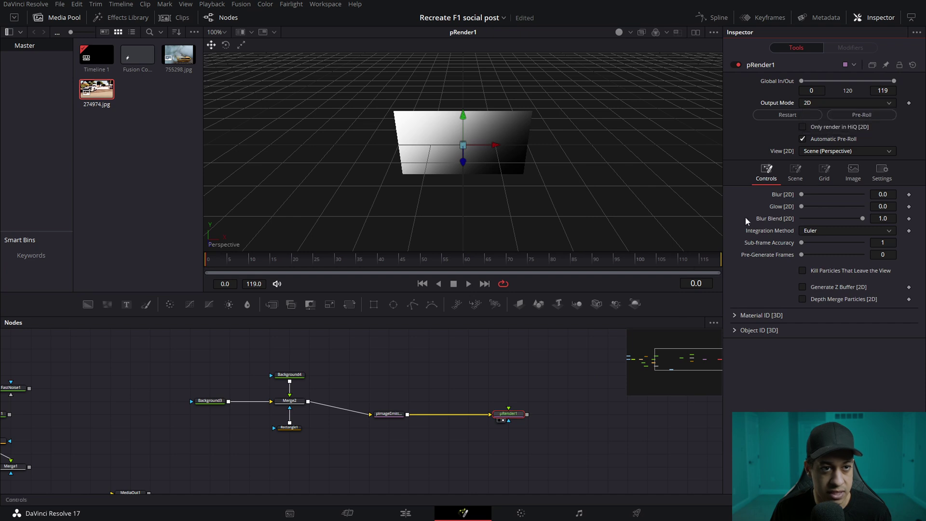
left_click(438, 375)
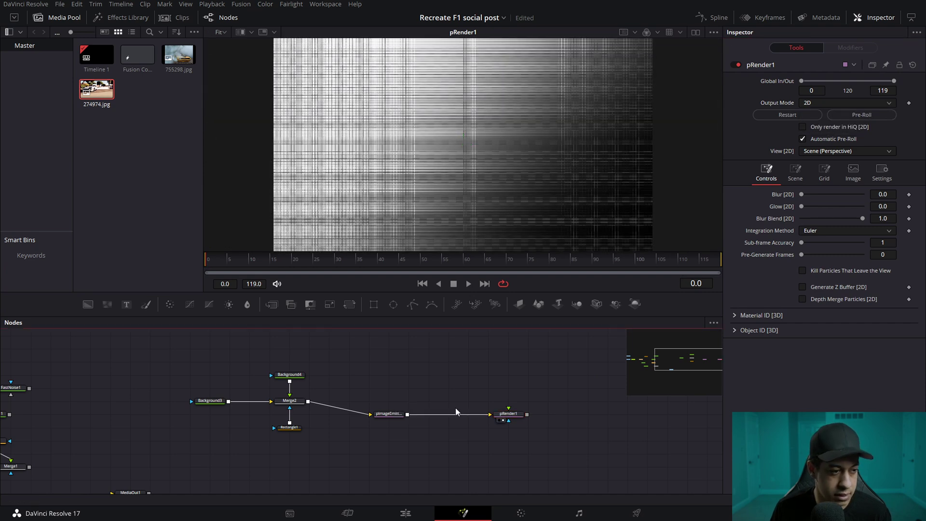
Step: Set the X and Y density of pImageEmitter1 to 0.02
left_click(393, 415)
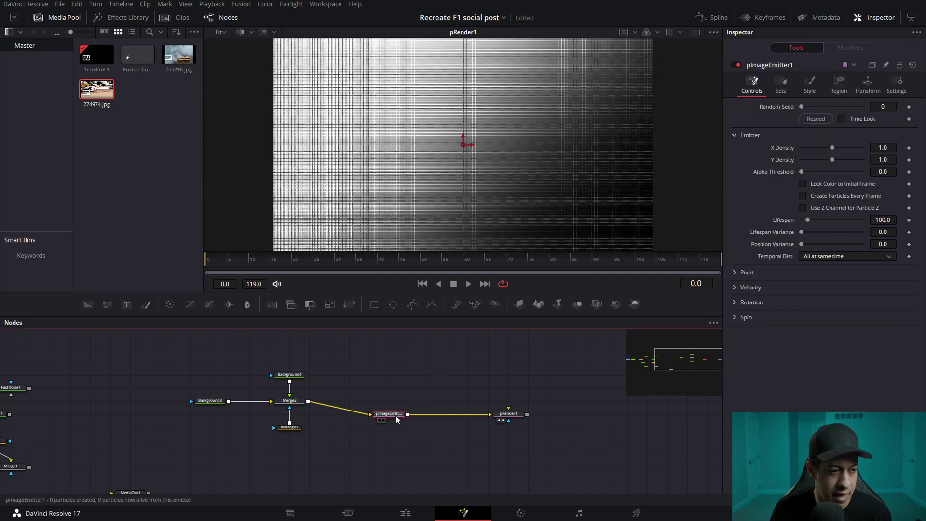
left_click(886, 147)
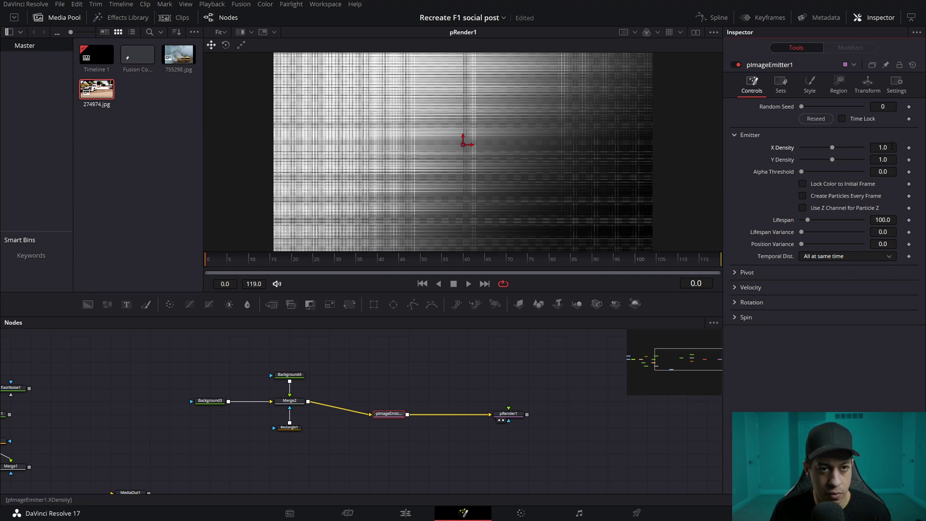
type(".02")
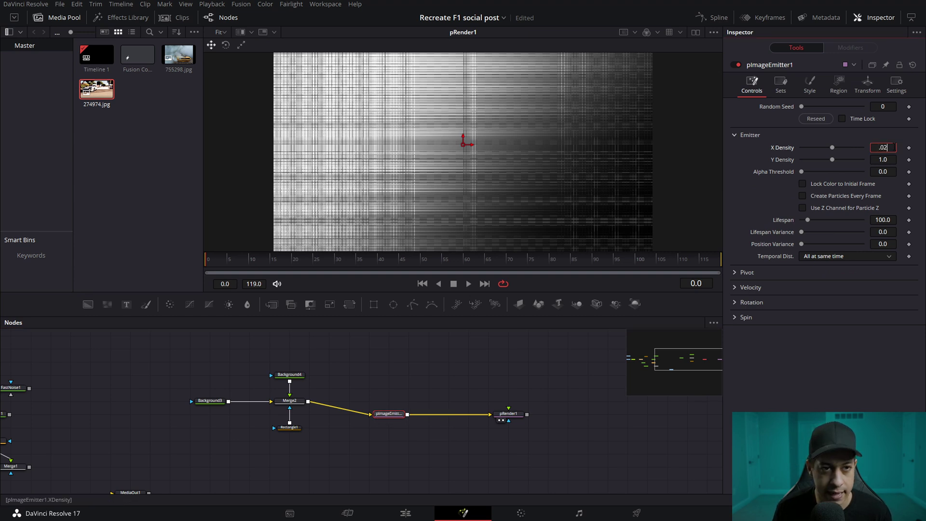
key("Tab")
type(".02")
key("Tab")
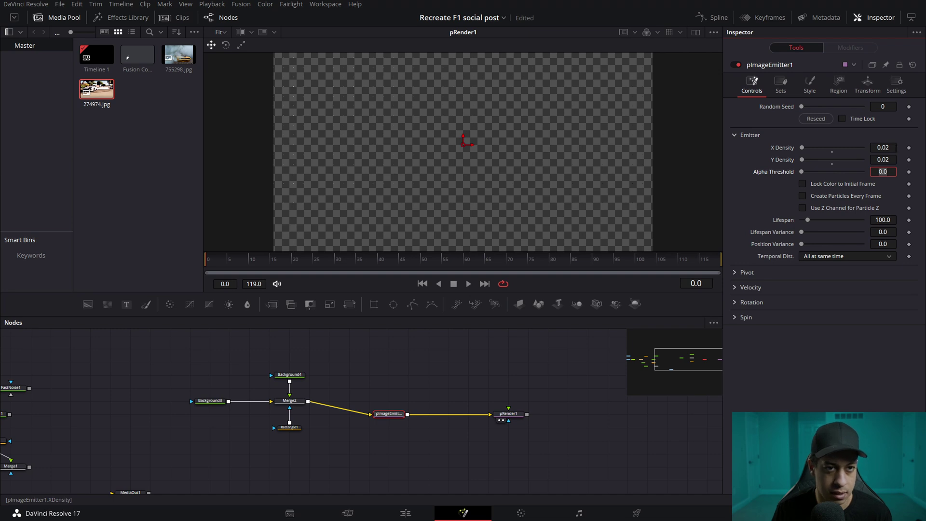
Step: Set both the X and Y density of pImageEmitter1 to 0.05
left_click(896, 148)
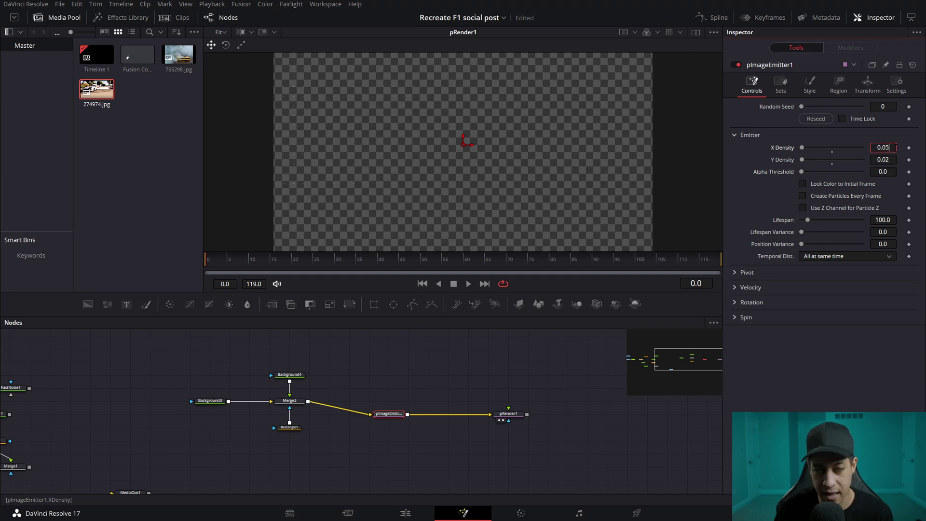
key("Tab")
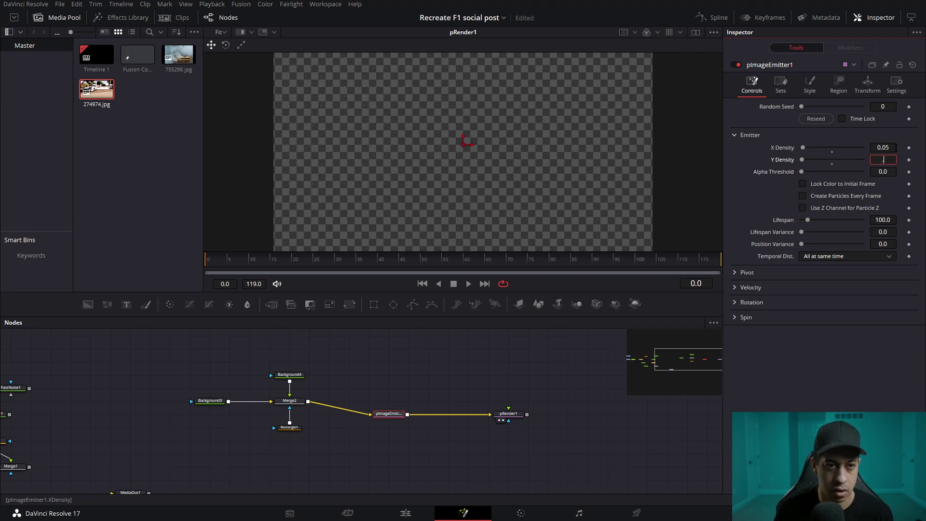
key("Tab")
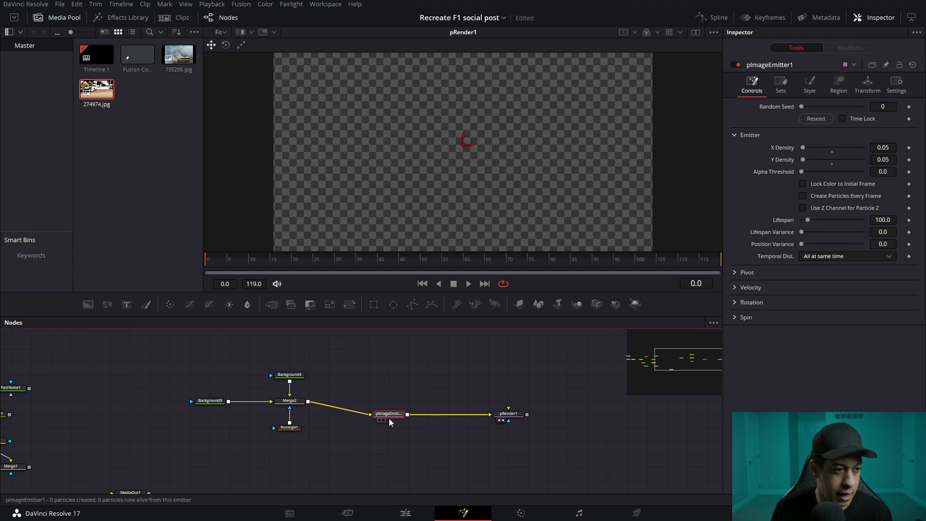
Step: Line up the pImageEmitter1 and pRender1 nodes in a row with Merge2
left_click(377, 417)
left_click_drag(377, 419, 384, 406)
left_click_drag(506, 419, 507, 407)
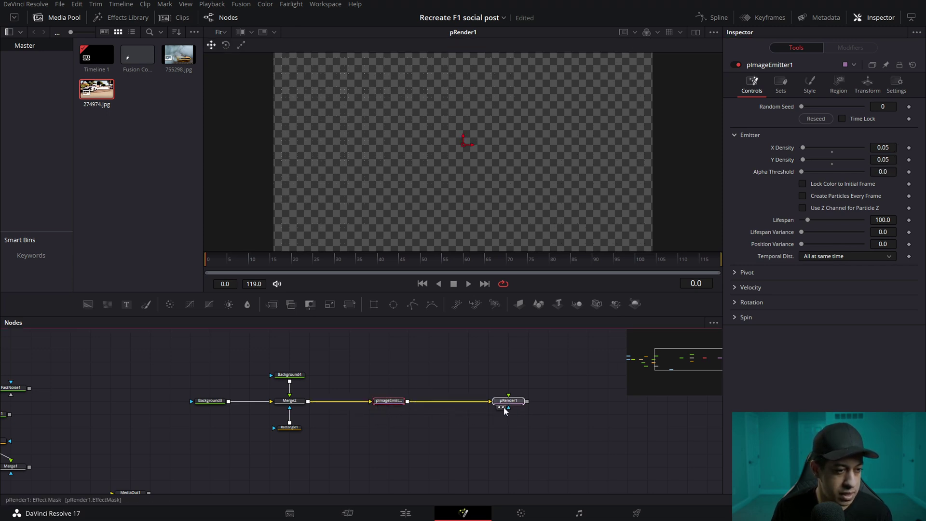
Step: Change the particle style of pImageEmitter1 to Bitmap
left_click(382, 403)
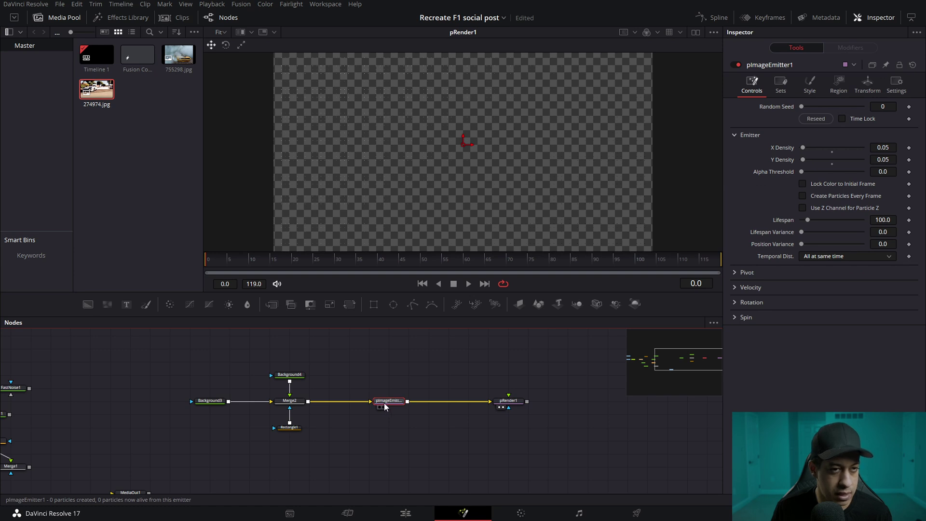
left_click(839, 83)
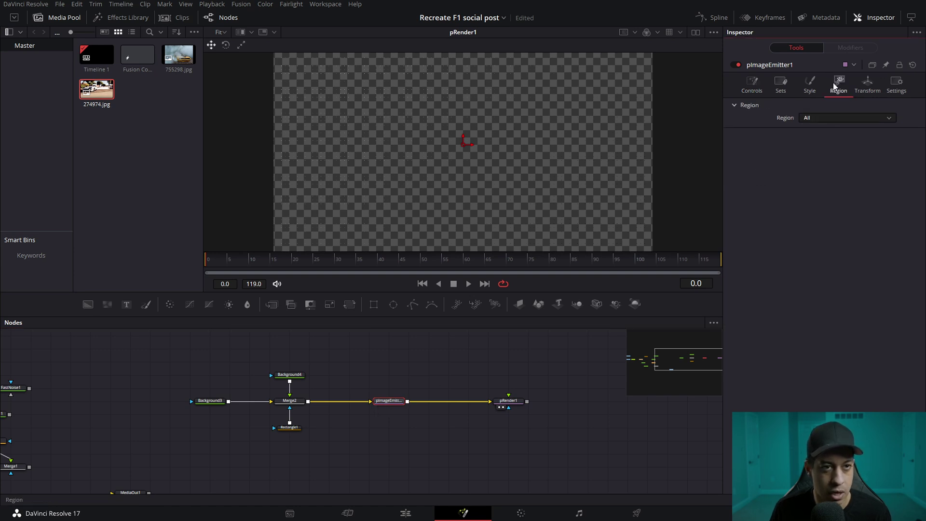
left_click(838, 118)
left_click(810, 83)
left_click(834, 119)
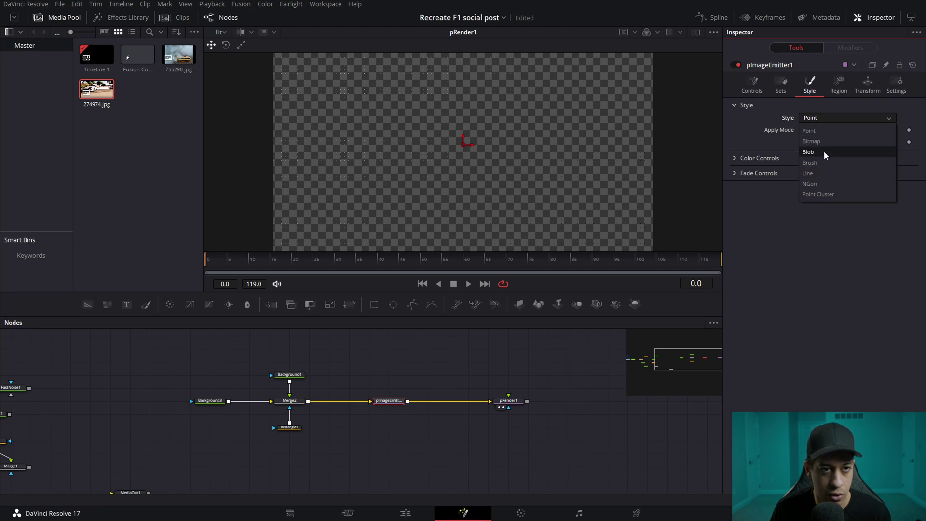
left_click(824, 141)
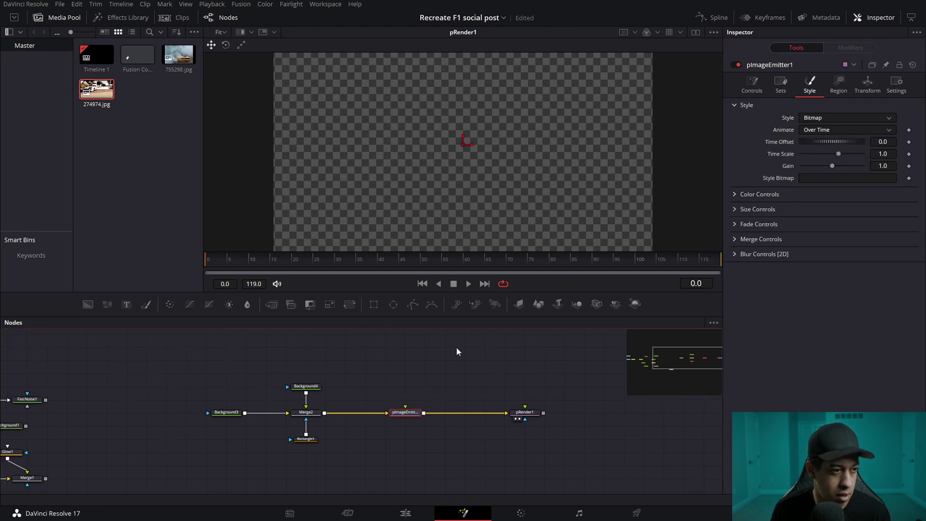
Step: Add a Background node above pImageEmitter1 and size it 50 by 50 with Auto Resolution off
left_click_drag(457, 348, 438, 356)
left_click_drag(245, 330, 380, 368)
left_click(824, 112)
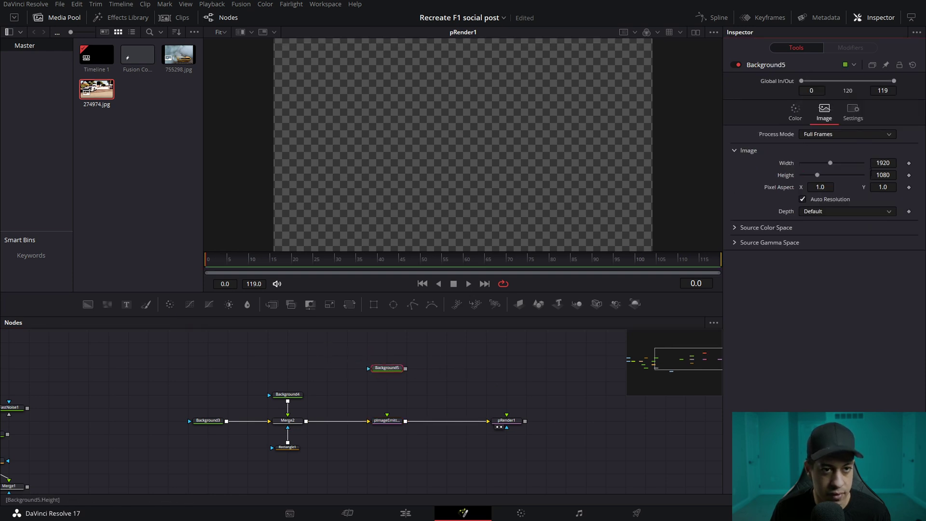
left_click(882, 163)
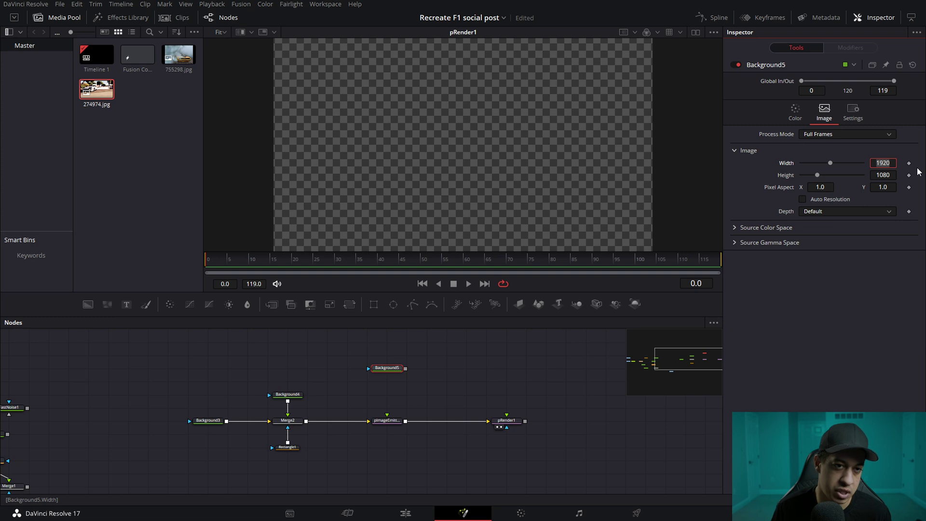
type("50")
key("Tab")
type("50")
key("Tab")
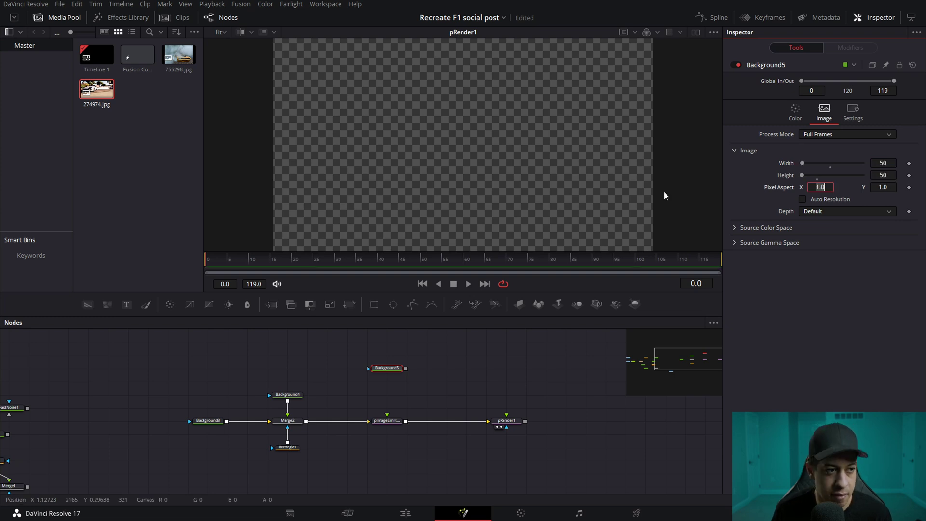
Step: Mask Background5 with a new Ellipse node and view Background5
left_click(345, 342)
left_click_drag(347, 351, 384, 370)
key("1")
Step: Set the width and height of the Ellipse1 mask to 1.0
left_click(347, 345)
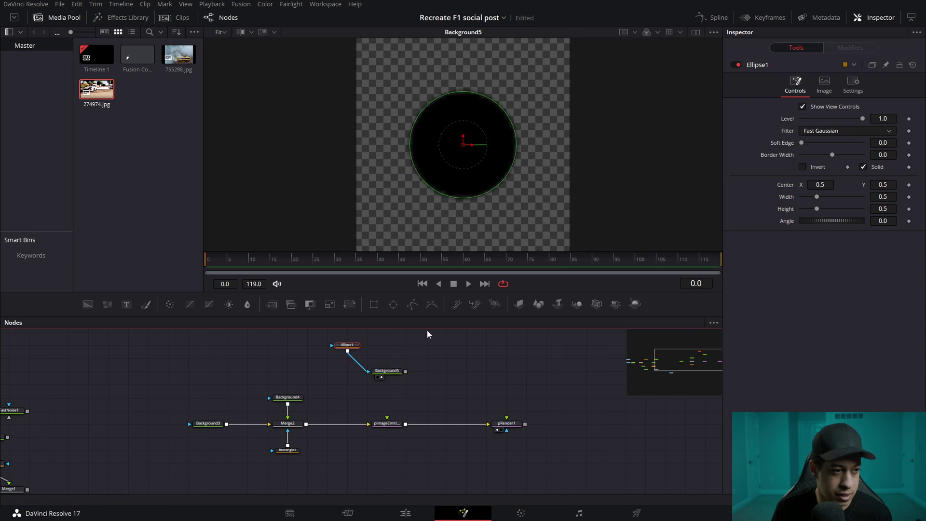
left_click(892, 196)
type("1")
key("Return")
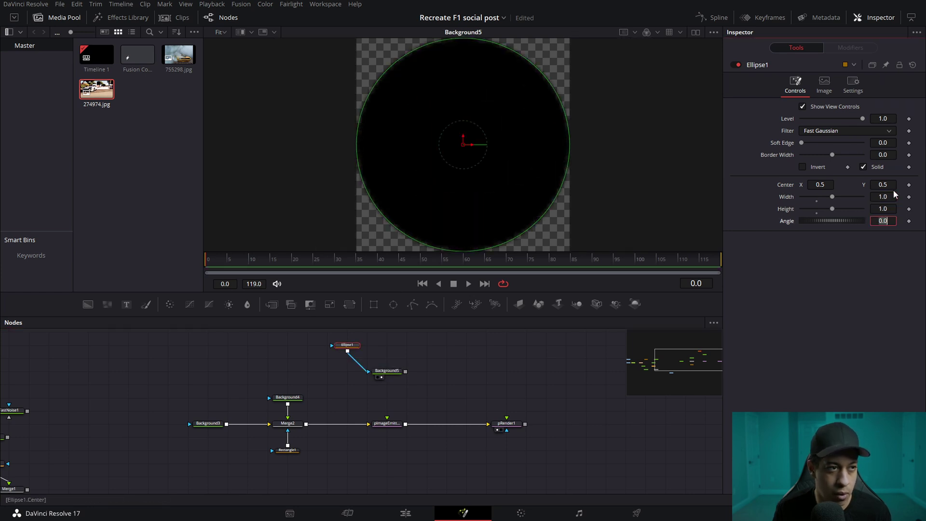
Step: Change the color of Background5 to white
left_click(394, 371)
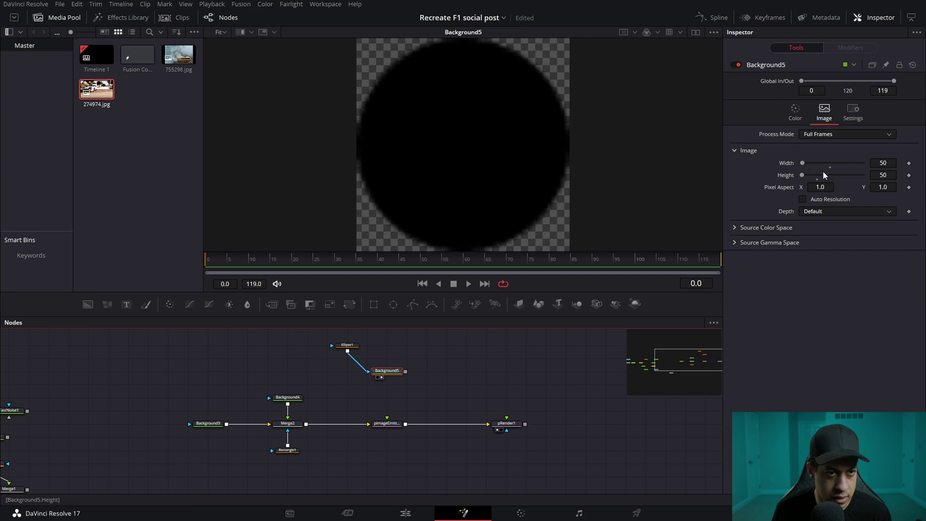
left_click(828, 164)
left_click_drag(566, 256, 585, 142)
left_click(572, 348)
key("Return")
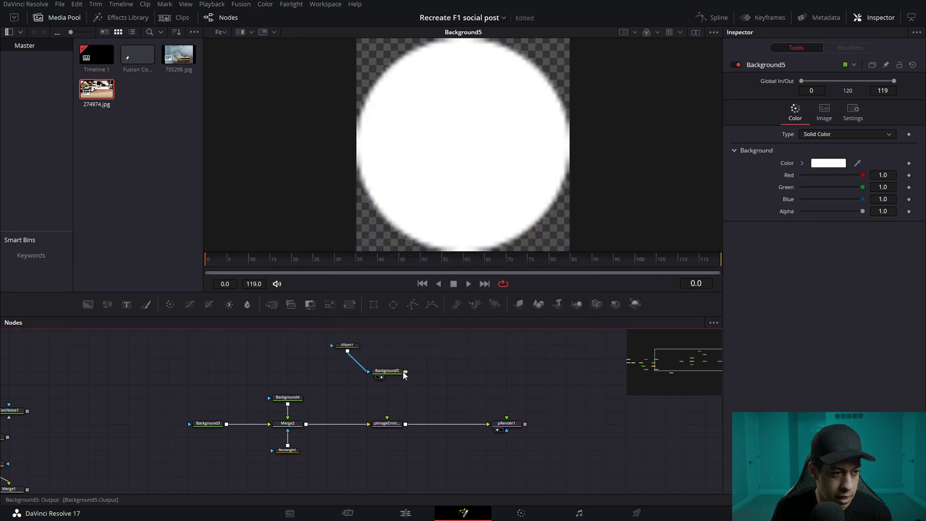
Step: Connect Background5 to pImageEmitter1 as its style bitmap and view the pRender1 output to check the round dots
left_click_drag(405, 371, 387, 417)
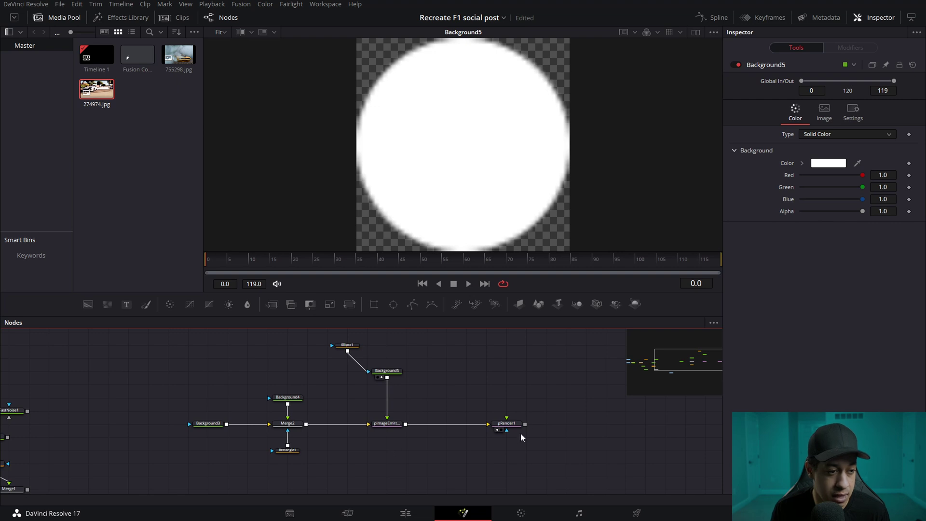
left_click(497, 429)
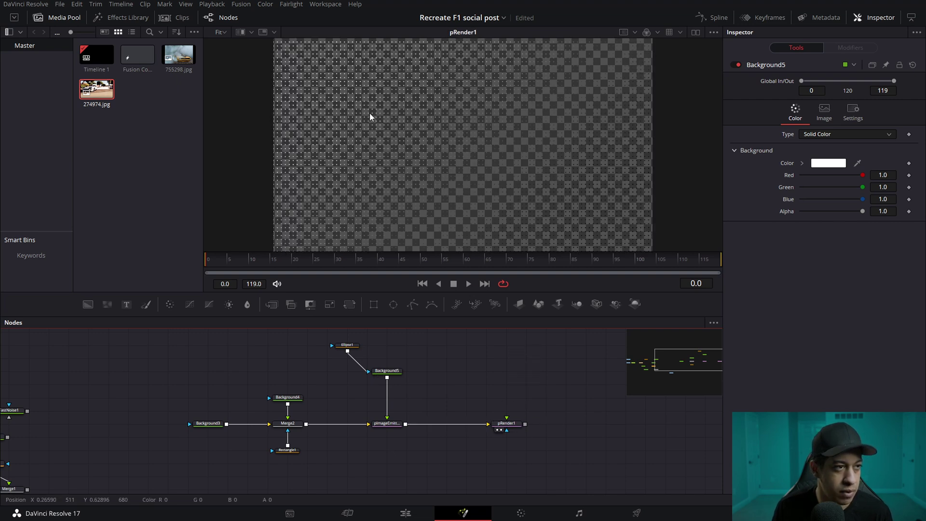
scroll(409, 127, "up", 5, "ctrl")
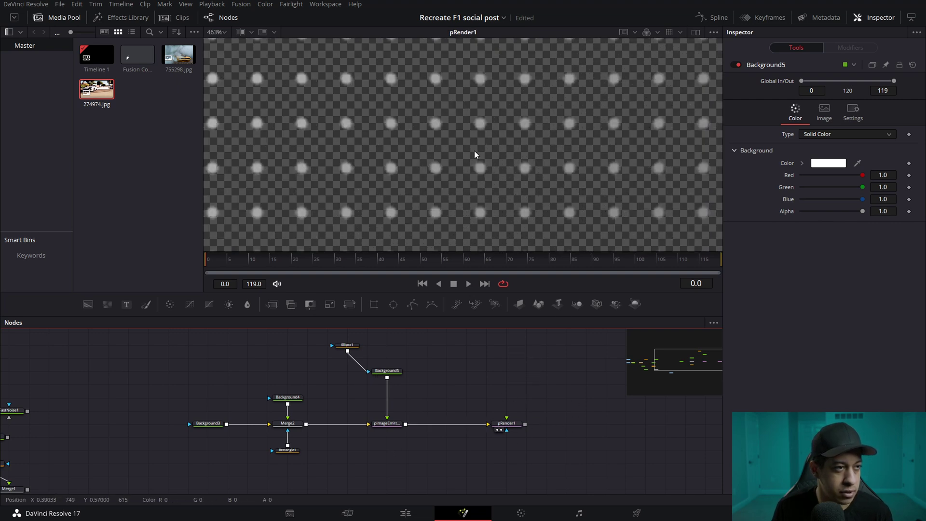
scroll(546, 177, "down", 5, "ctrl")
scroll(565, 188, "up", 6, "ctrl")
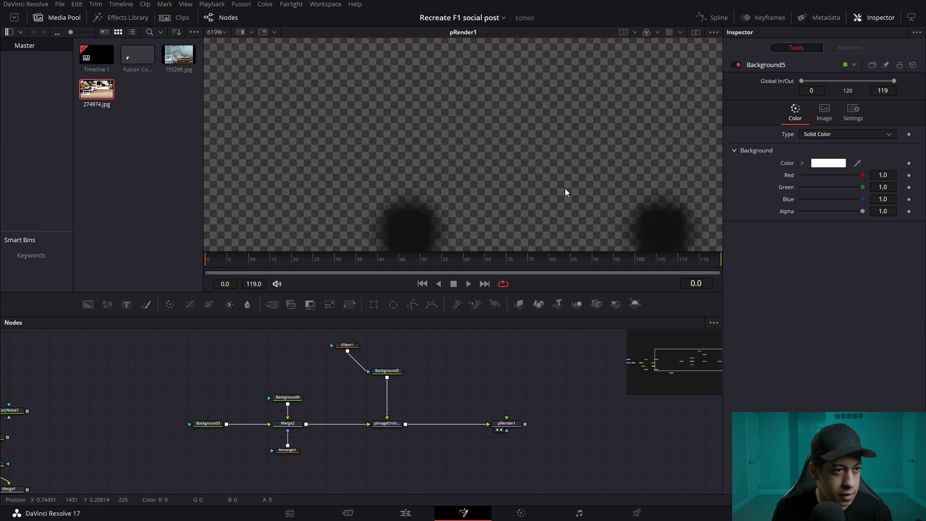
scroll(656, 226, "down", 8)
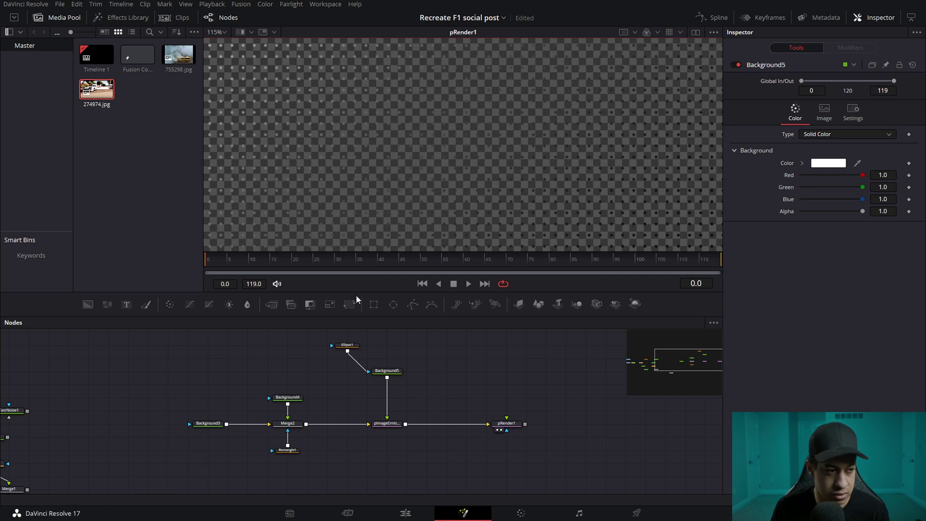
Step: Try bright green (#0aff26) as the color of Background3 and check how the dots in pRender1 pick it up
left_click(210, 424)
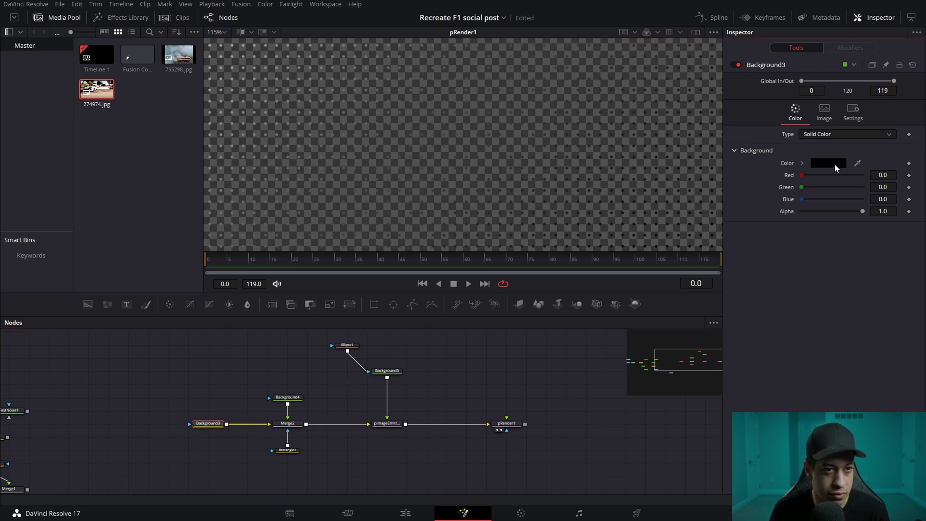
left_click(834, 163)
left_click_drag(568, 258, 578, 126)
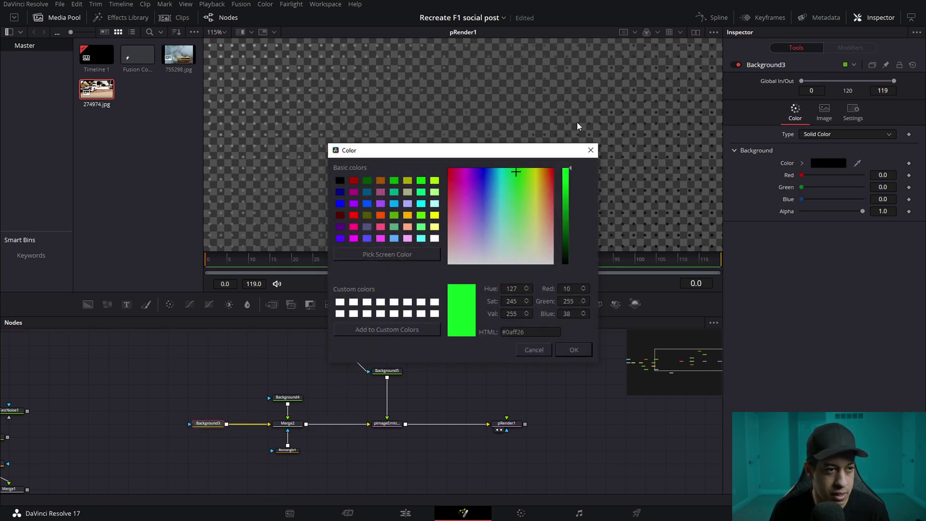
left_click(574, 349)
scroll(482, 135, "down", 4)
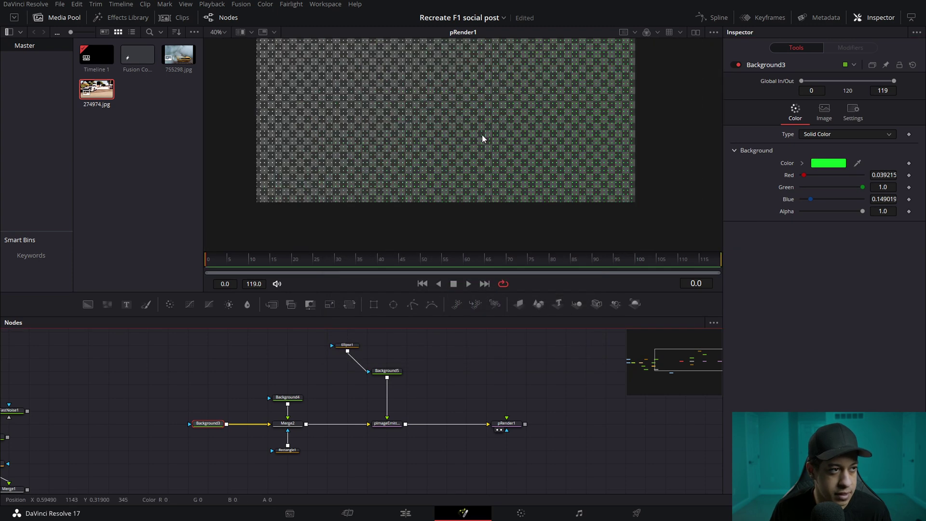
scroll(501, 209, "up", 1)
scroll(583, 189, "up", 4)
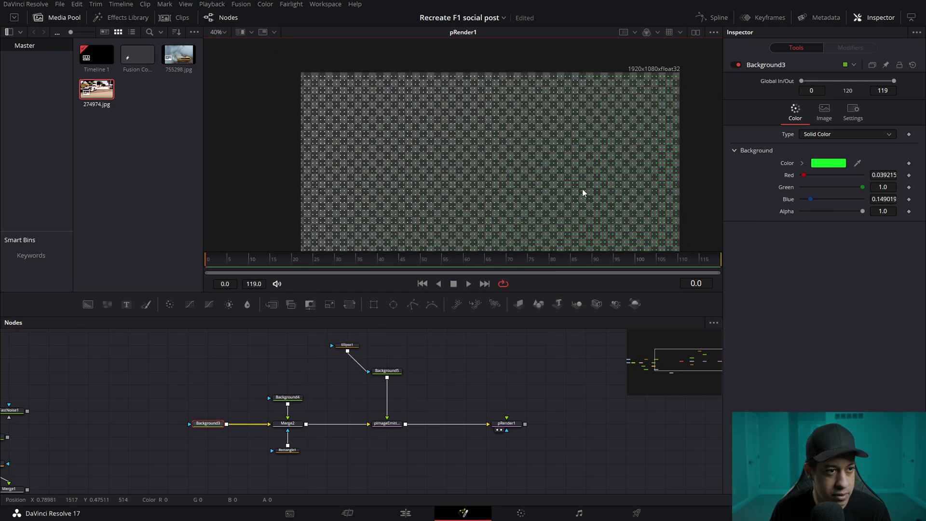
scroll(565, 182, "down", 2)
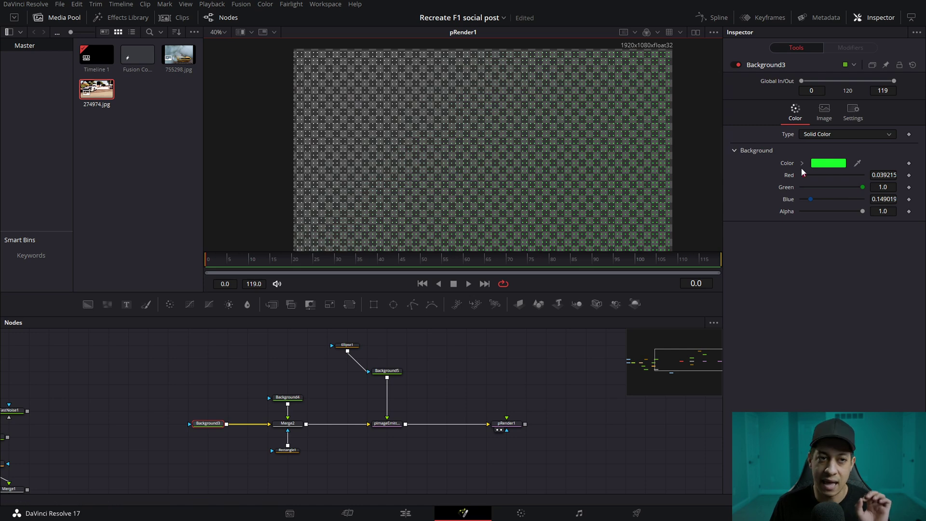
Step: Set the color of Background3 back to black (#000000)
left_click(828, 163)
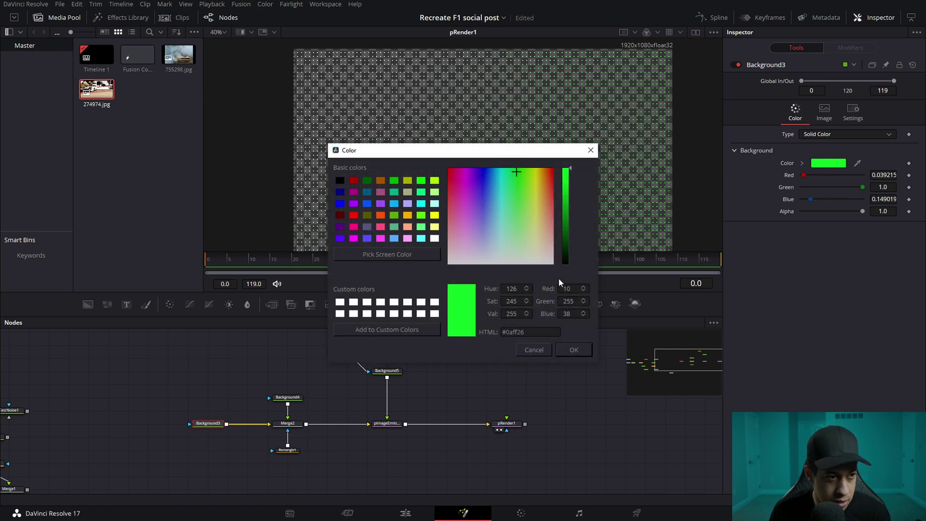
left_click(574, 349)
left_click_drag(591, 189, 567, 162)
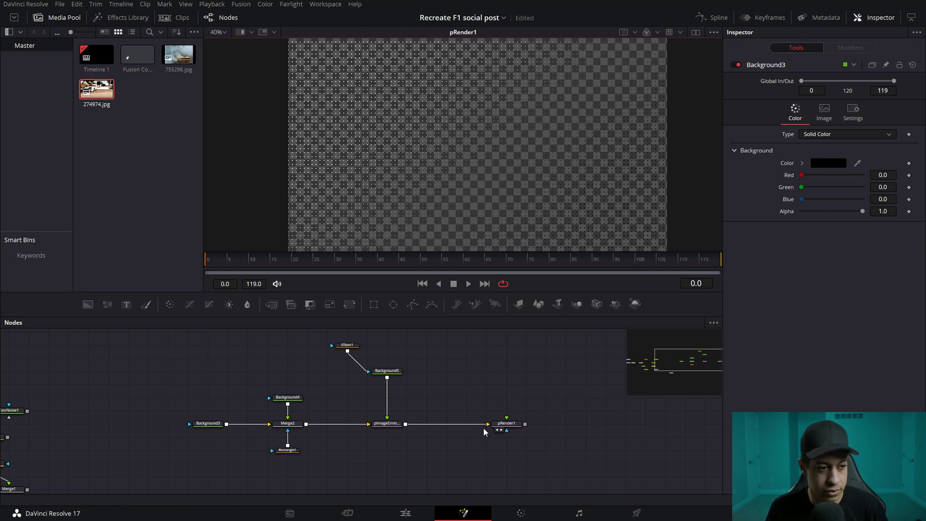
Step: Make room before pRender1 and insert a pCustom node between pImageEmitter1 and pRender1
left_click_drag(507, 423, 566, 423)
left_click(384, 426)
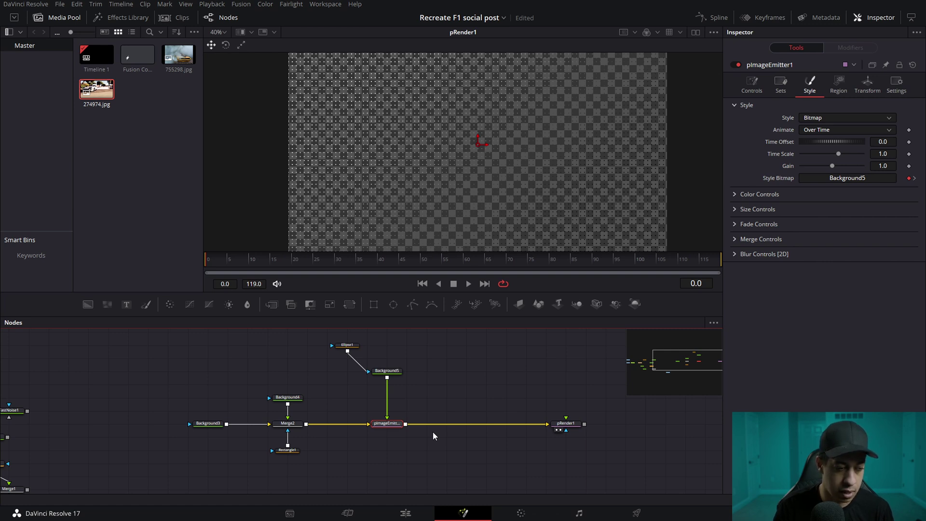
key("shift+space")
type("br")
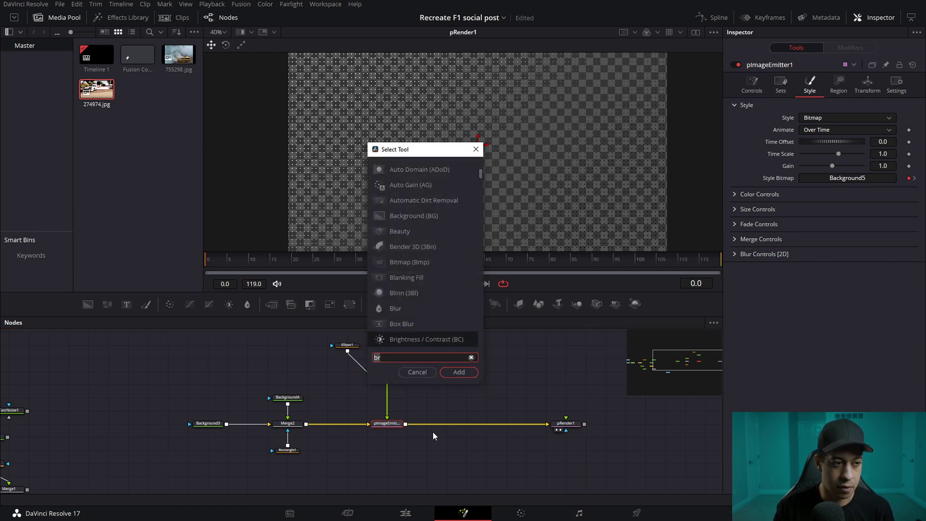
key("BackSpace")
key("BackSpace")
type("p")
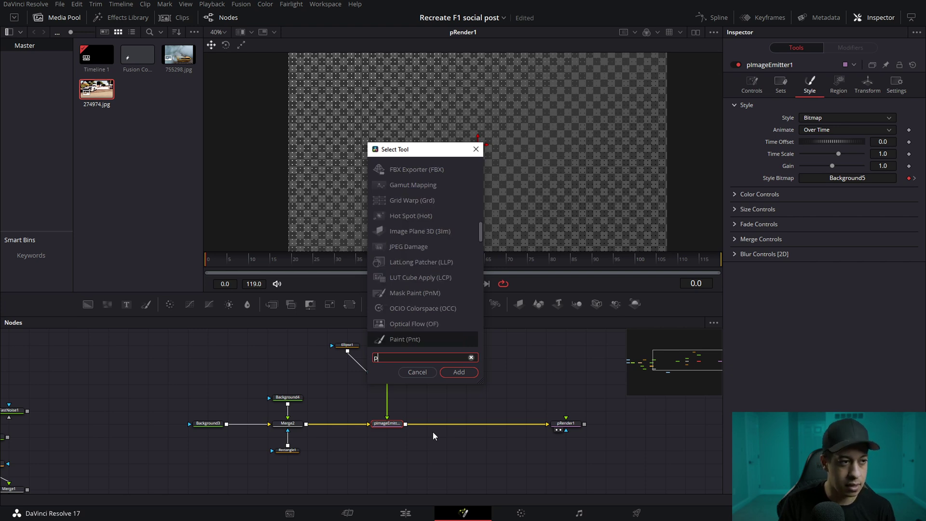
type("cu")
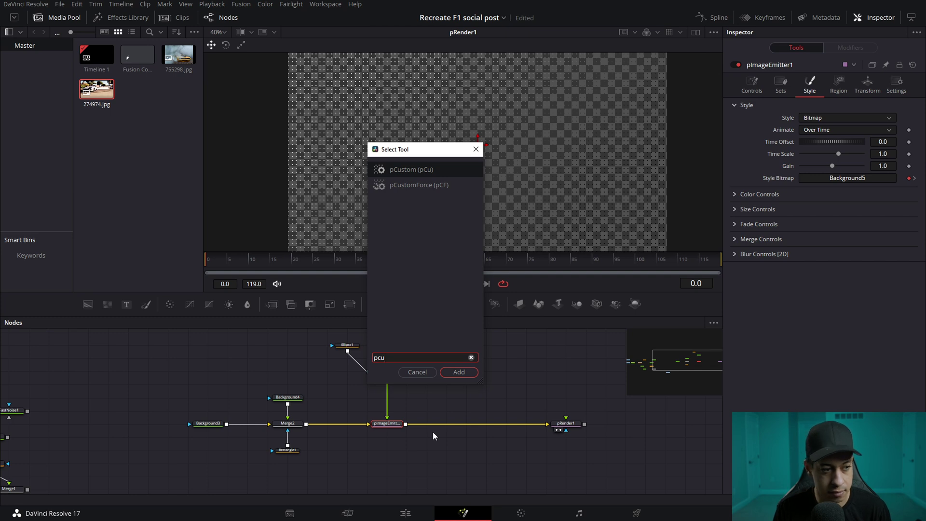
key("Return")
left_click_drag(427, 426, 467, 426)
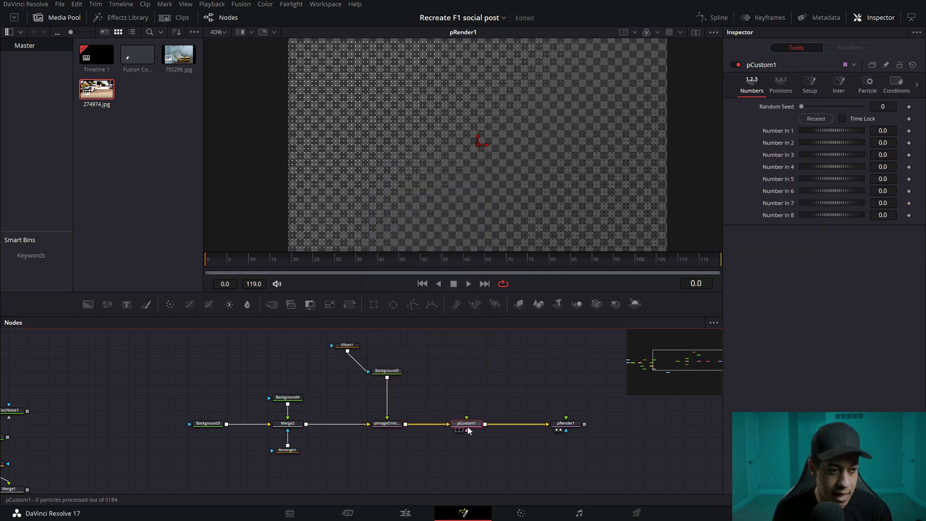
Step: Set the particle Size expression of pCustom1 to r+b+g
left_click(872, 87)
scroll(903, 338, "down", 5)
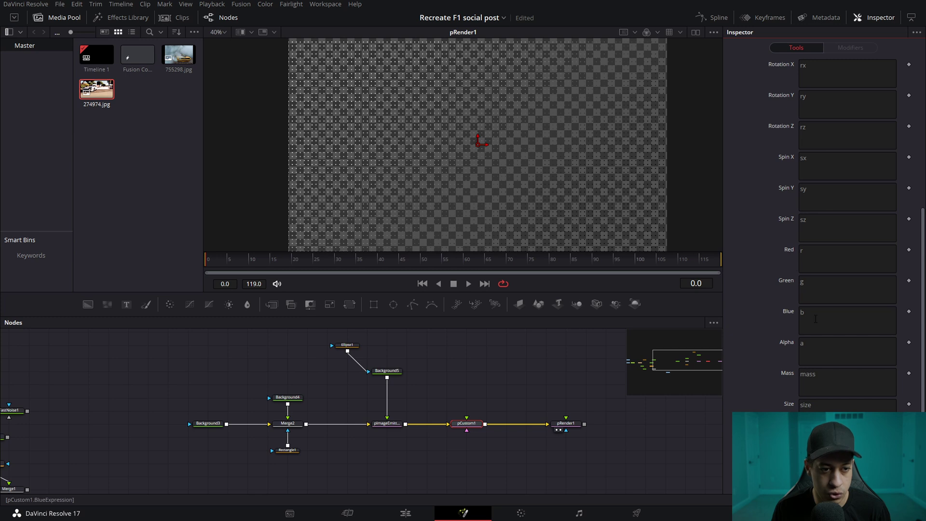
double_click(818, 407)
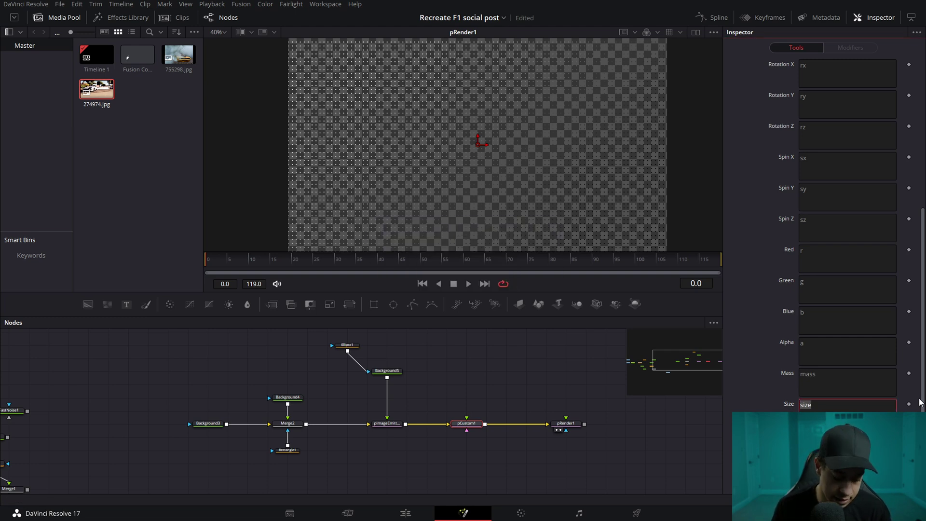
type("r+")
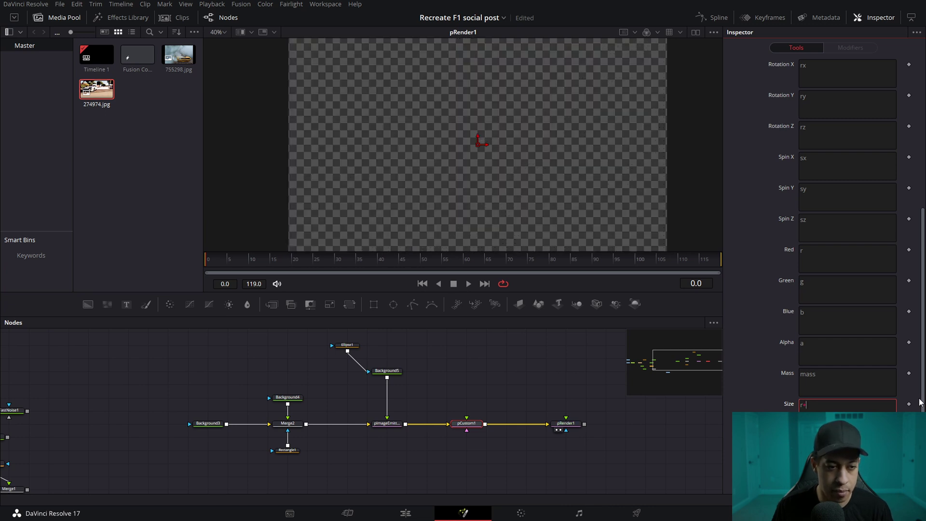
type("b+g")
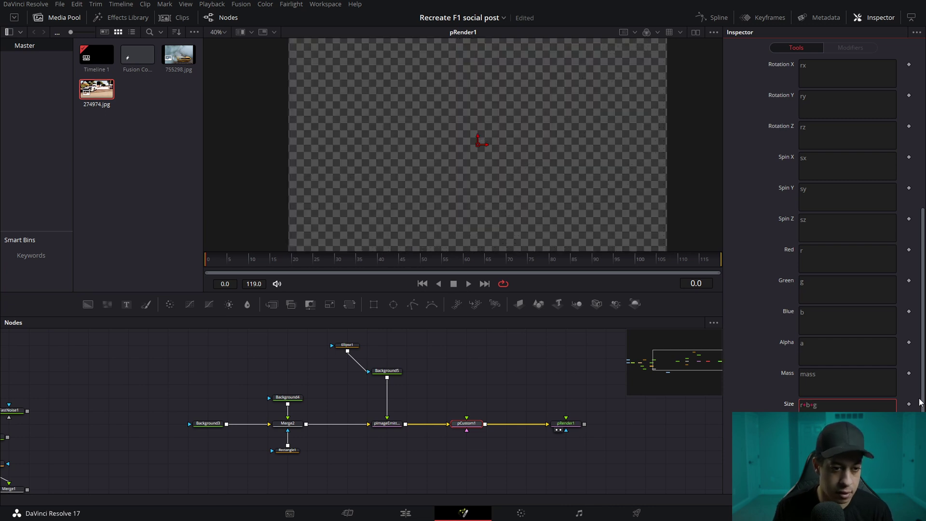
key("Return")
Step: Examine the pRender1 output up close to see how dot size and overlap vary along the diagonal gradient
scroll(668, 455, "down", 2)
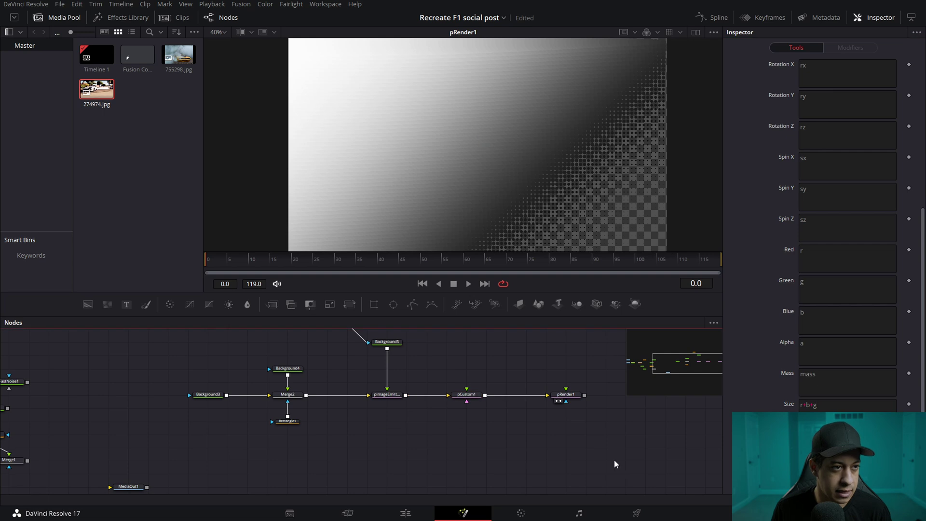
left_click_drag(495, 140, 490, 173)
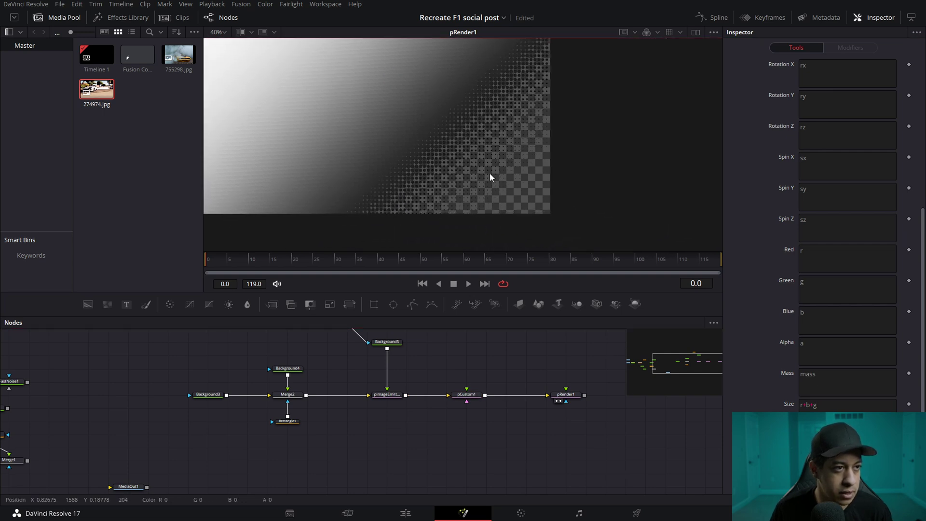
scroll(490, 176, "up", 5)
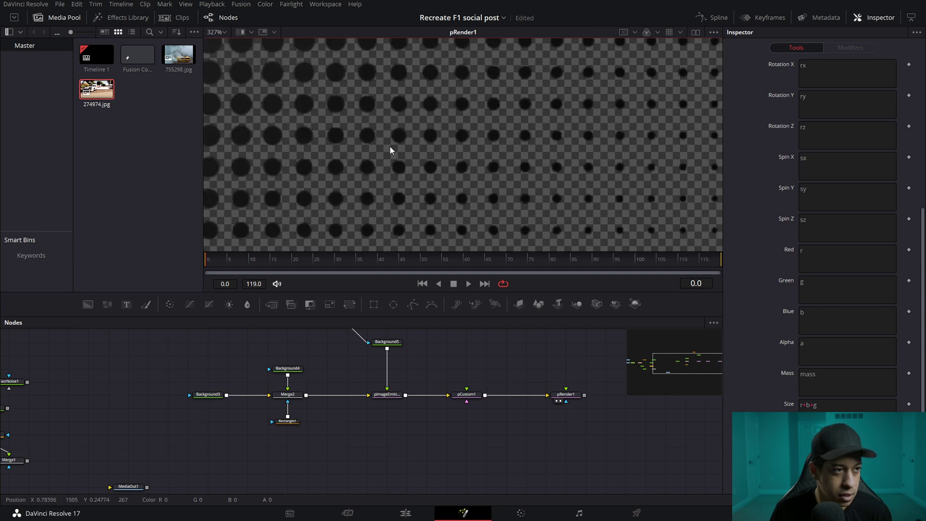
left_click_drag(353, 132, 540, 206)
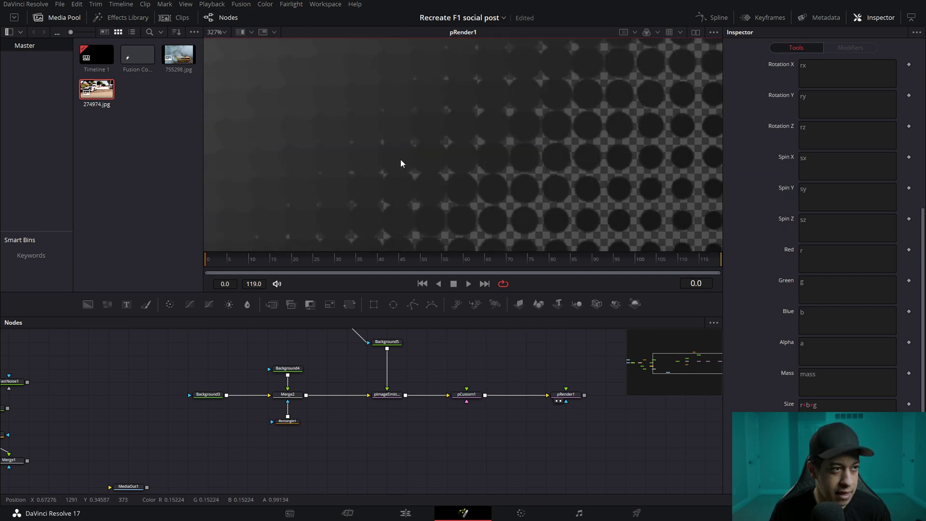
left_click_drag(401, 158, 490, 196)
scroll(409, 155, "down", 6)
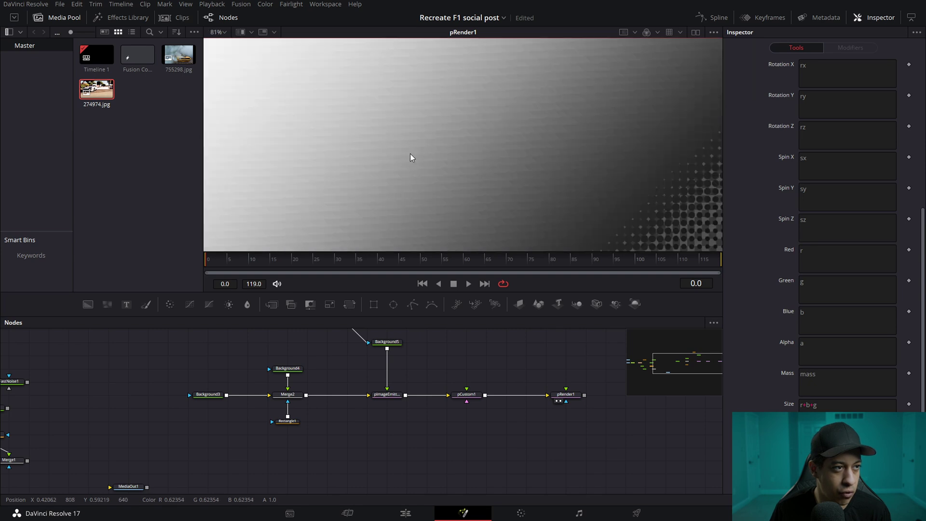
scroll(415, 155, "up", 4)
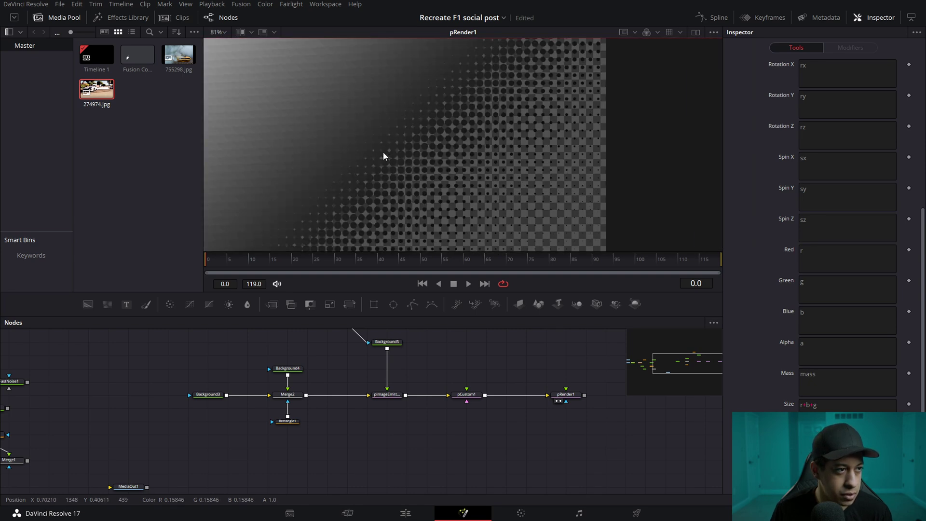
left_click_drag(383, 151, 379, 80)
left_click_drag(546, 355, 500, 351)
left_click_drag(416, 357, 468, 357)
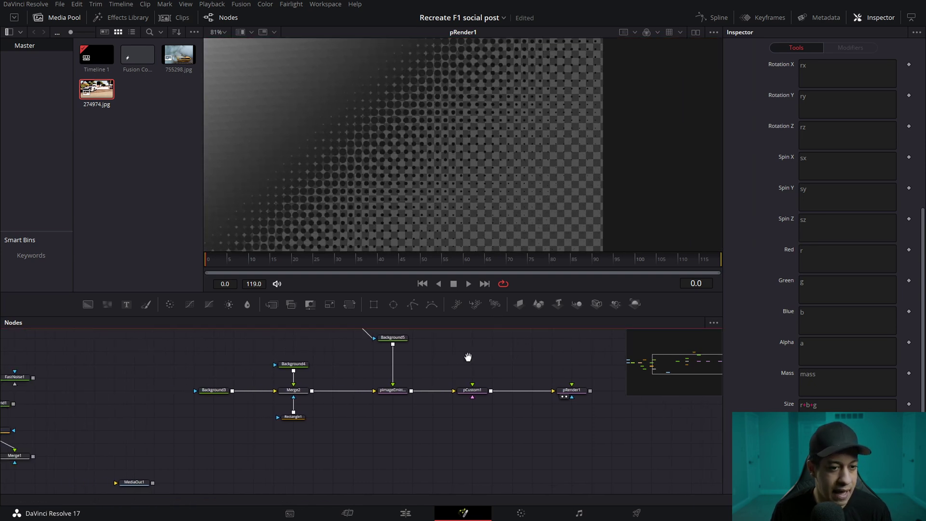
left_click_drag(370, 169, 454, 156)
left_click_drag(400, 138, 448, 132)
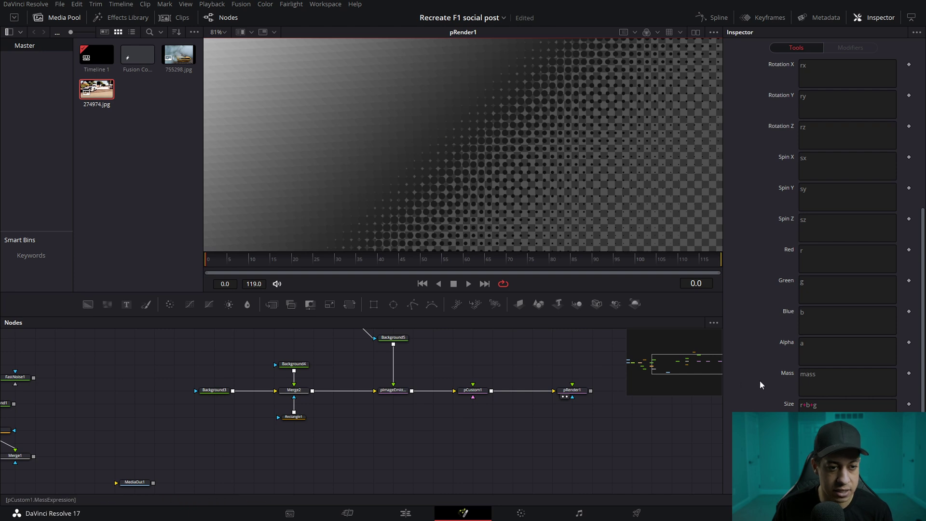
Step: Append a division by 2 to the Size expression of pCustom1, making it r+b+g/2, and check the whole dot pattern
left_click(823, 405)
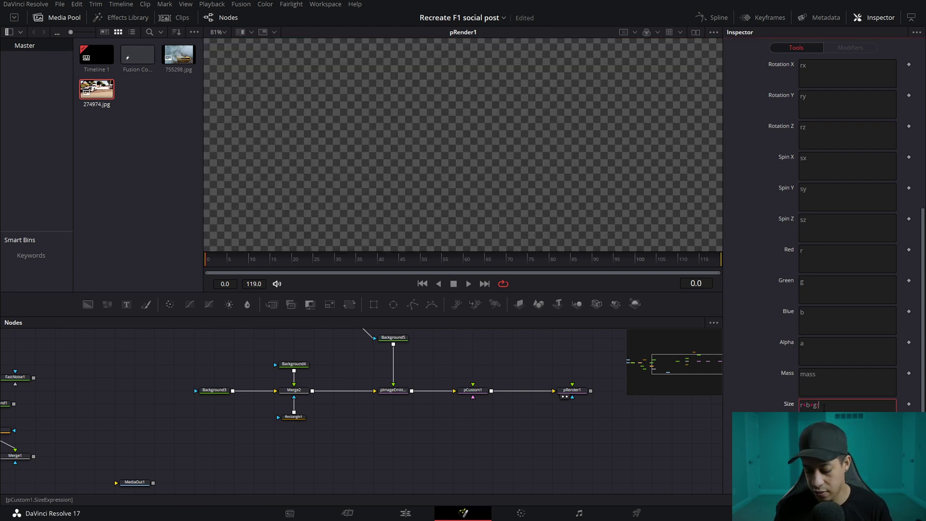
type("/2")
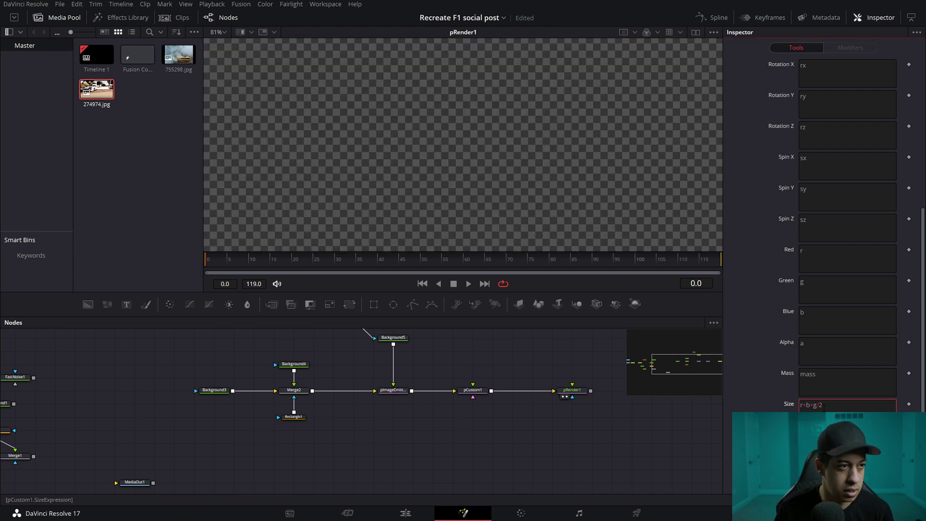
scroll(346, 117, "down", 4)
left_click_drag(361, 128, 406, 159)
left_click_drag(425, 128, 462, 176)
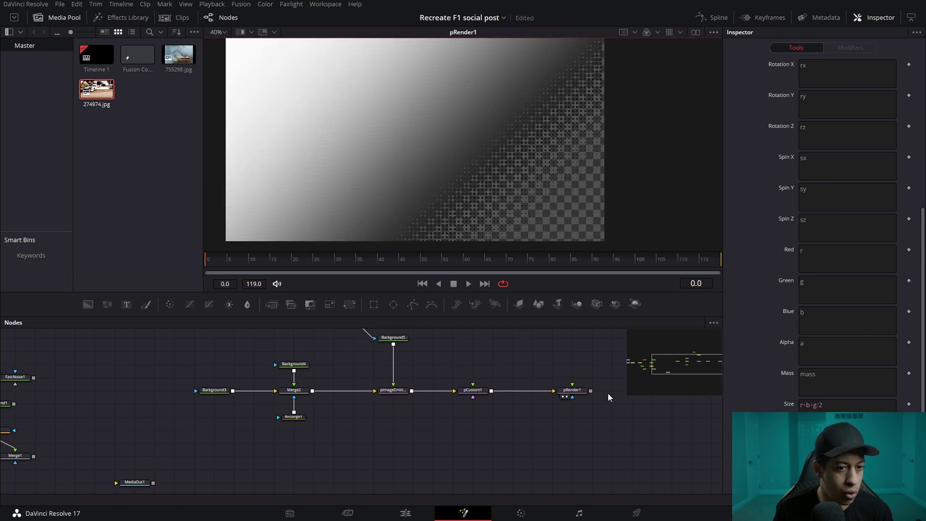
Step: Add parentheses around the color sum so the Size expression of pCustom1 reads (r+b+g)/2
left_click(817, 405)
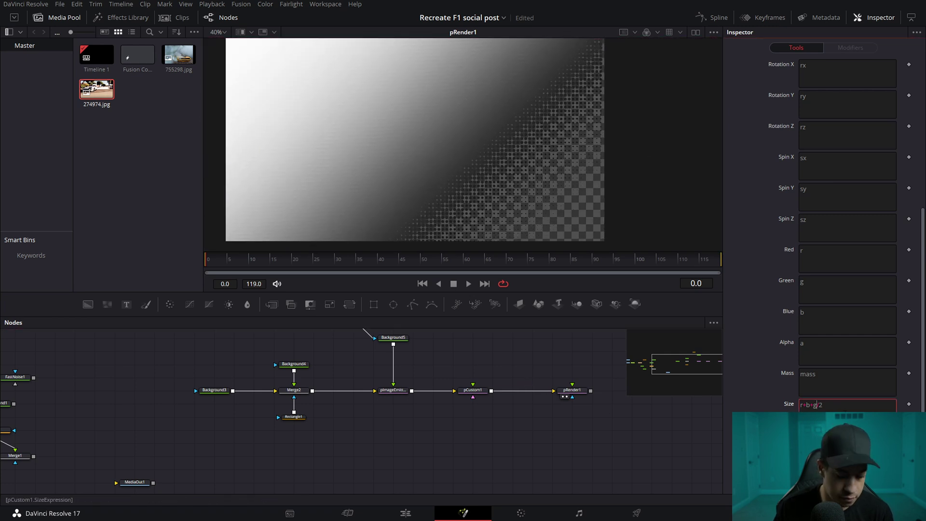
type(")")
key("Left")
key("Left")
key("Left")
key("Left")
key("Left")
key("Left")
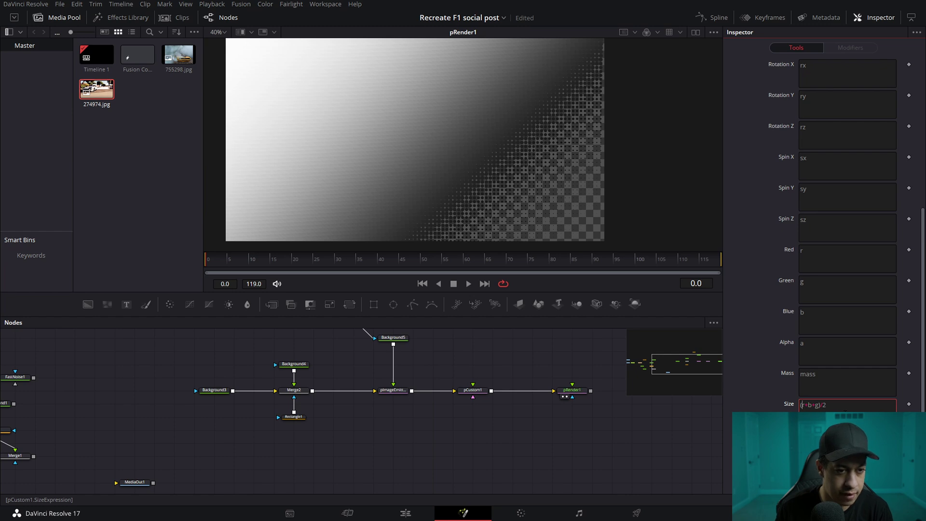
left_click(603, 429)
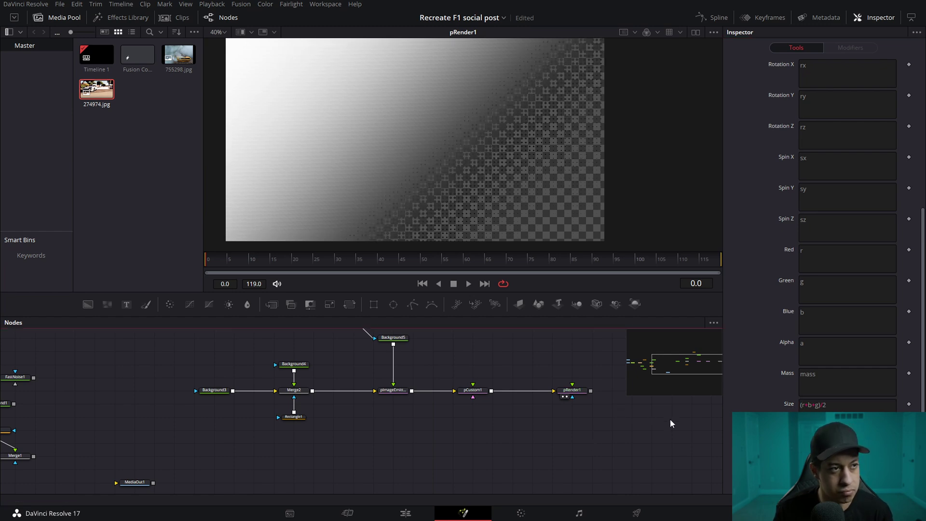
Step: Try divisors 5 and 6 in pCustom1's Size expression and settle on (r+b+g)/5
left_click(837, 406)
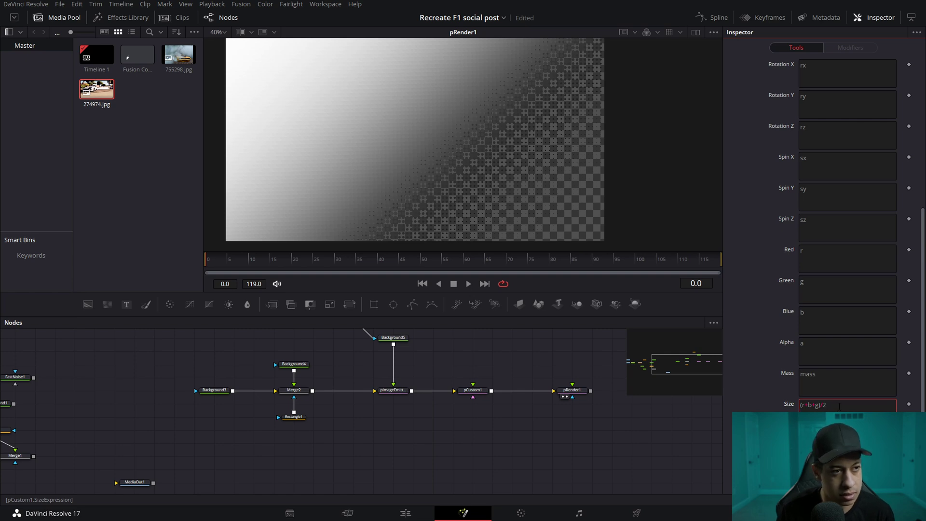
key("BackSpace")
type("5")
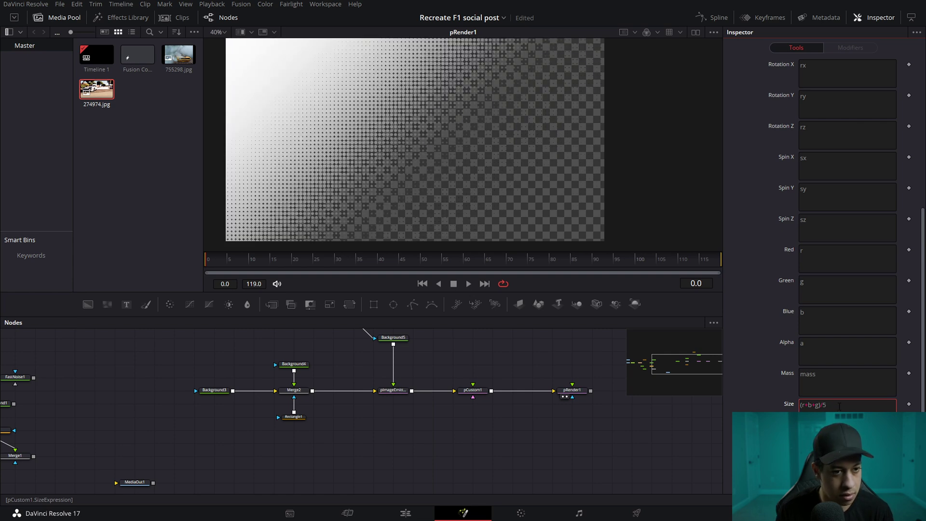
key("BackSpace")
type("6")
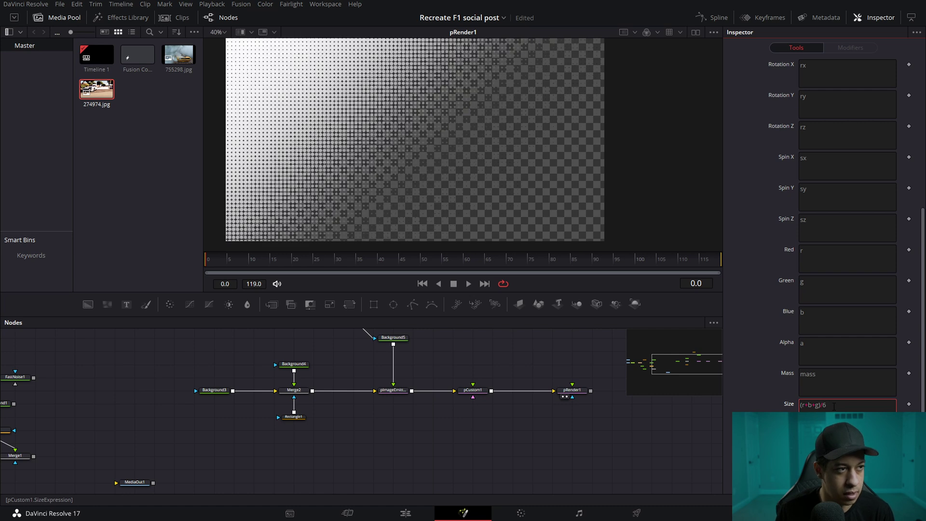
mouse_move(372, 118)
left_mouse_down()
mouse_move(517, 193)
mouse_move(379, 122)
left_mouse_up()
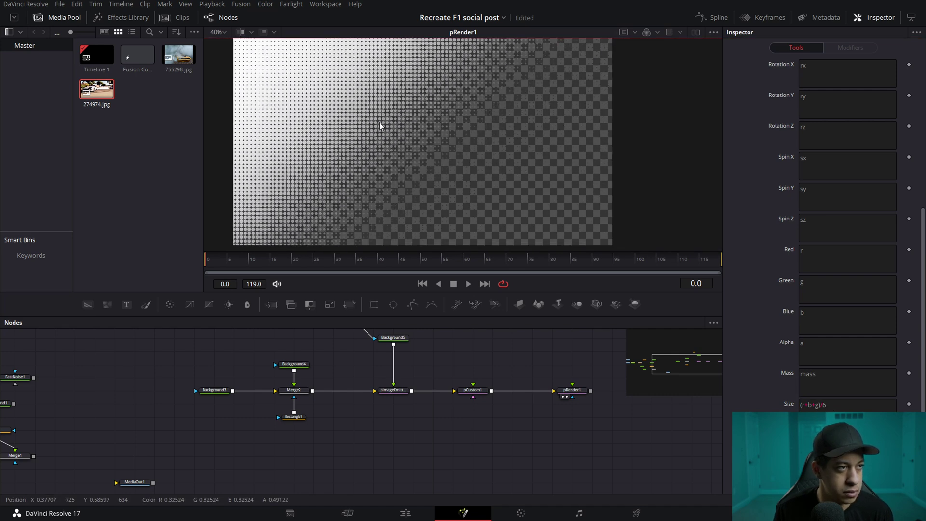
left_click(842, 407)
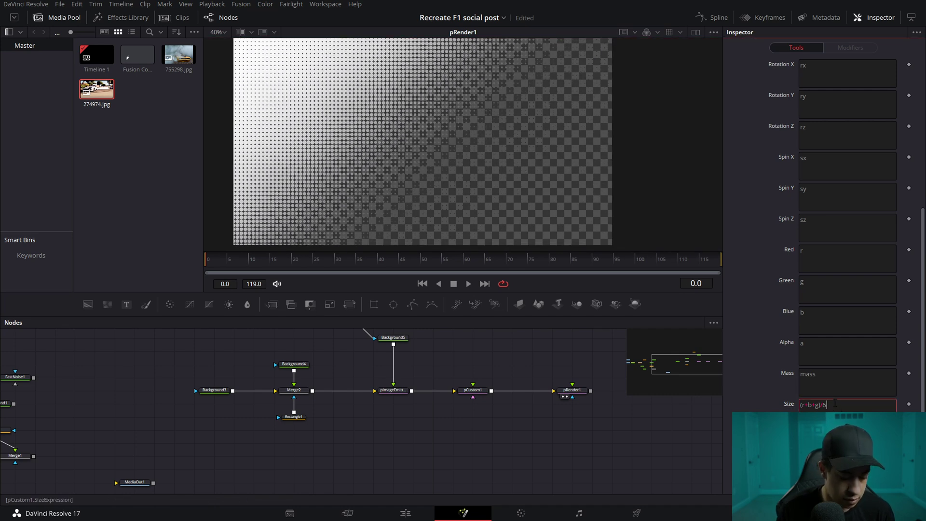
key("BackSpace")
type("5")
Step: Examine the halftone dots up close and as a whole, and compare the pattern with the reference video in VLC
left_click_drag(481, 175, 463, 148)
scroll(555, 199, "up", 5)
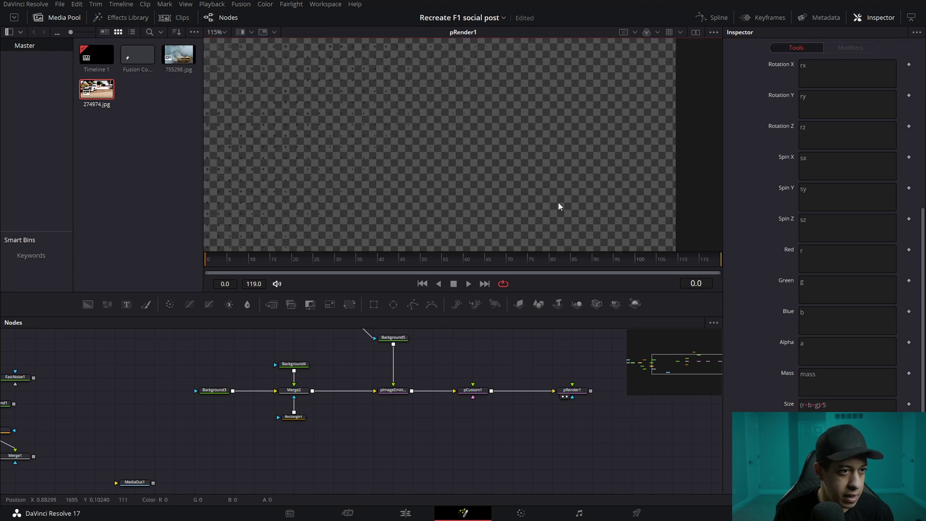
scroll(630, 229, "up", 4)
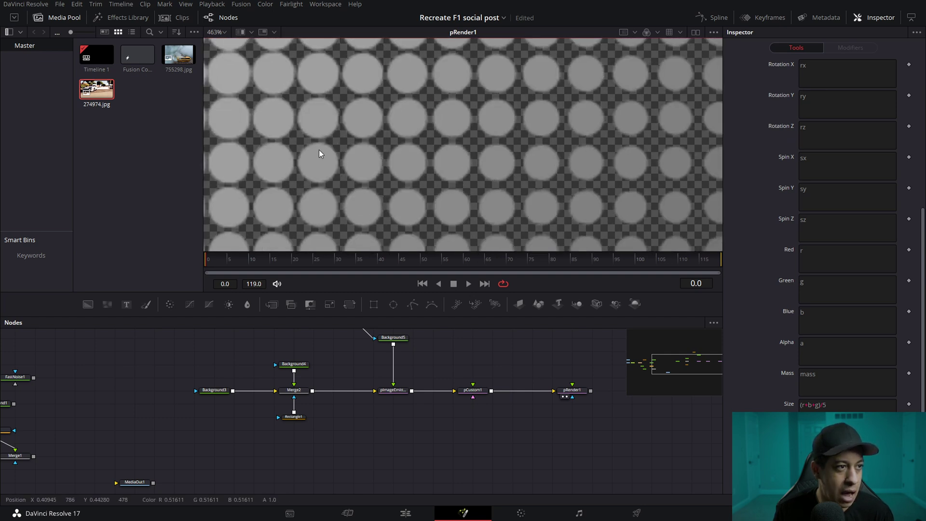
scroll(468, 190, "down", 10)
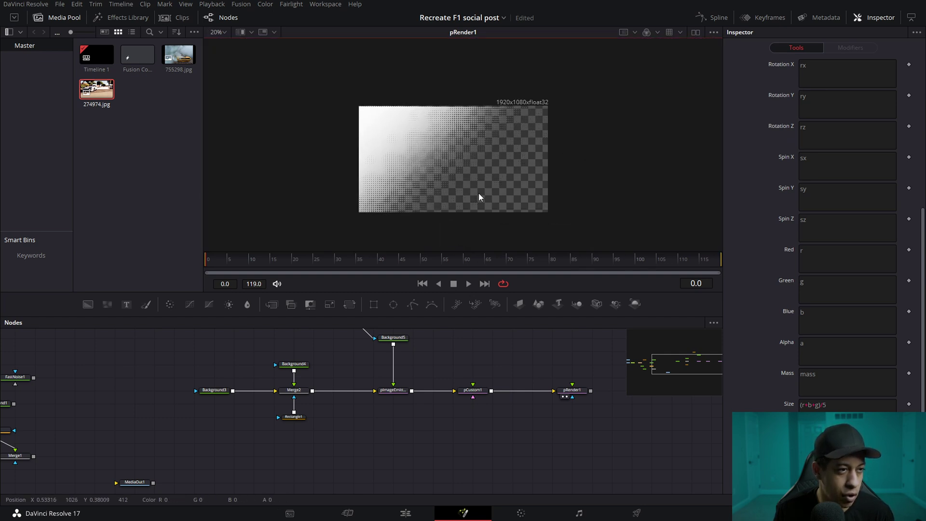
scroll(468, 190, "up", 2)
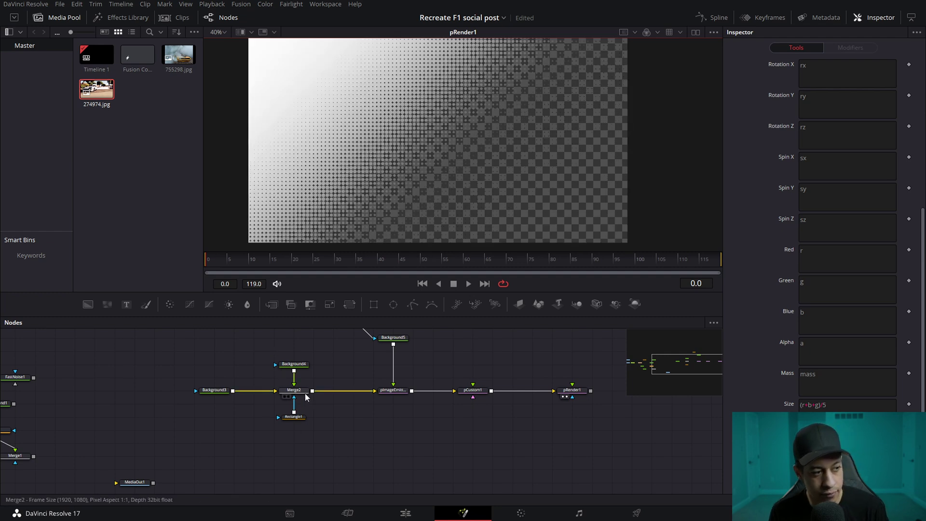
left_click_drag(531, 435, 415, 438)
scroll(490, 430, "up", 2)
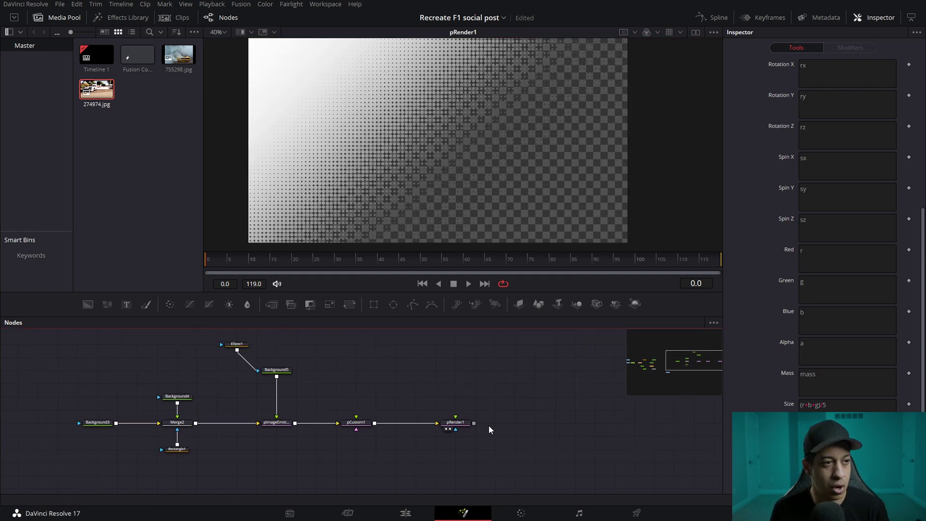
left_click_drag(407, 60, 338, 1)
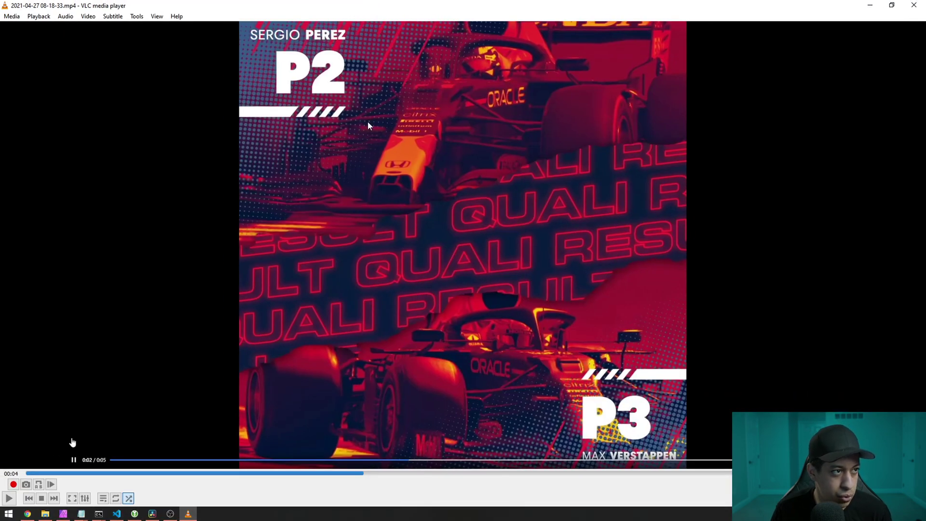
left_click_drag(418, 5, 925, 127)
Step: Add a Background node after pRender1, feed pRender1's output into its mask input, and view the masked background
left_click_drag(418, 405, 392, 389)
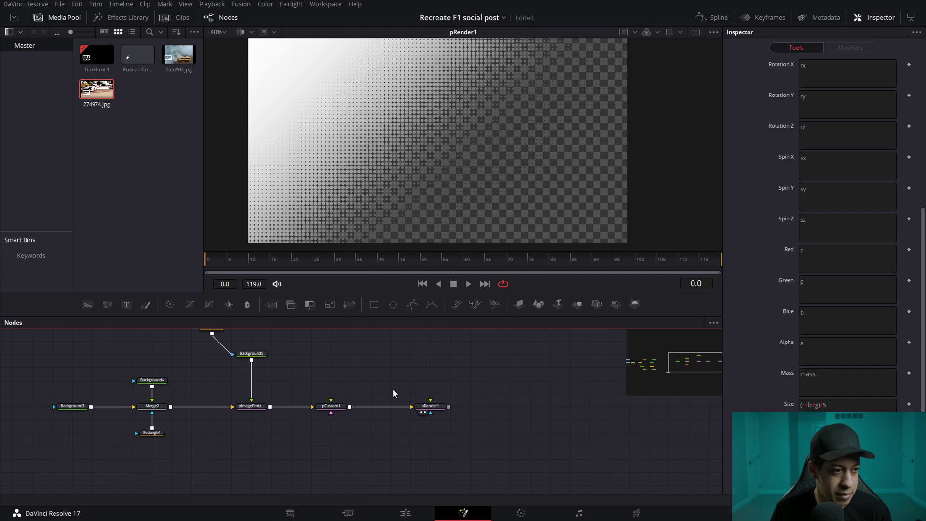
left_click_drag(88, 304, 550, 406)
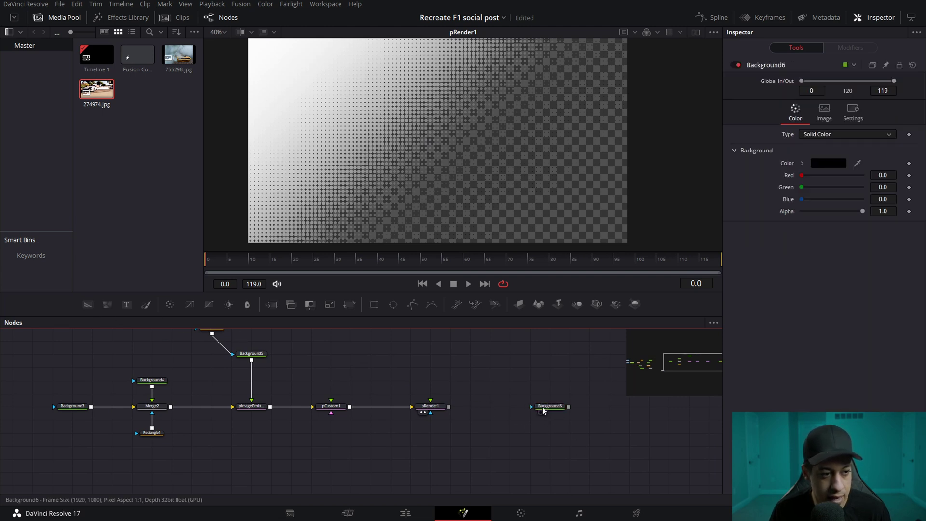
left_click_drag(449, 406, 550, 410)
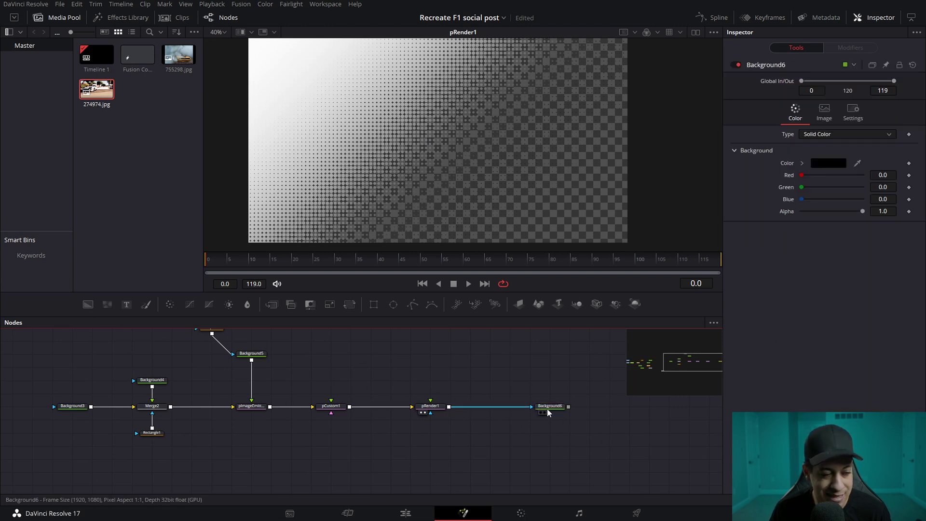
key("1")
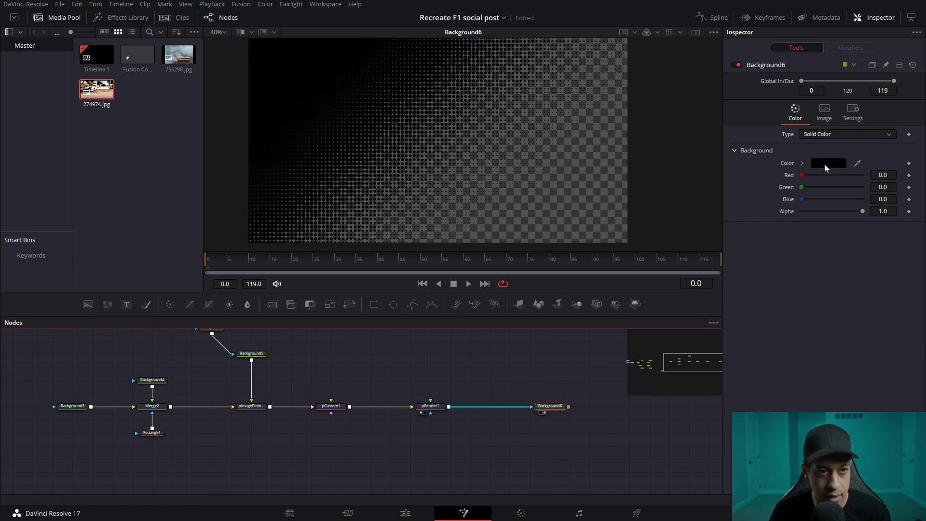
Step: Color Background6 a muted blue with Red 0.236, Green 0.386 and Blue 0.541176
left_click(825, 164)
left_click_drag(447, 178, 500, 207)
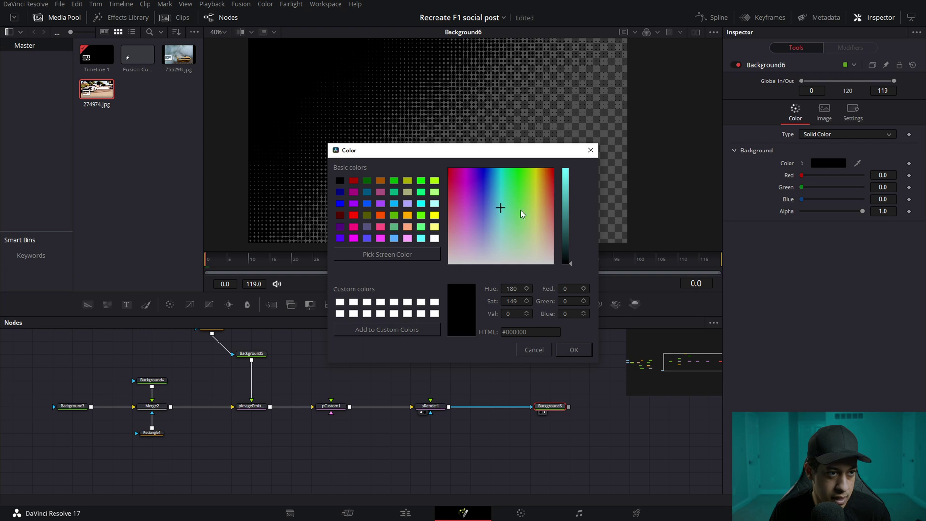
left_click_drag(566, 225, 566, 212)
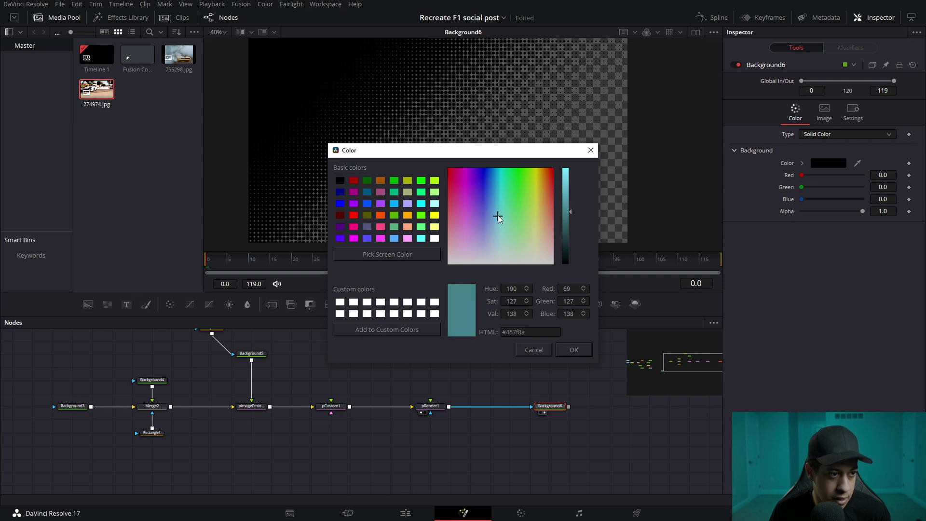
left_click_drag(498, 206, 499, 200)
left_click(572, 350)
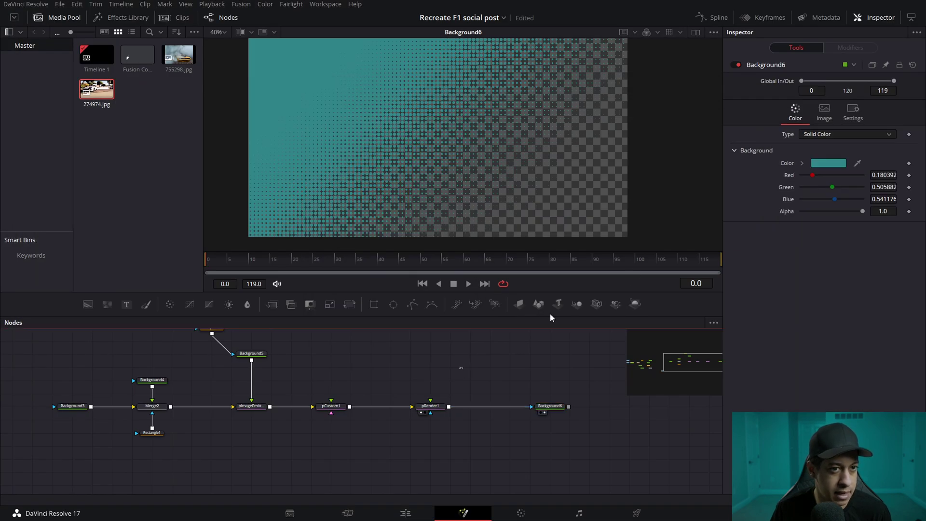
left_click_drag(832, 187, 816, 175)
left_click_drag(574, 388, 531, 372)
left_click_drag(480, 162, 512, 192)
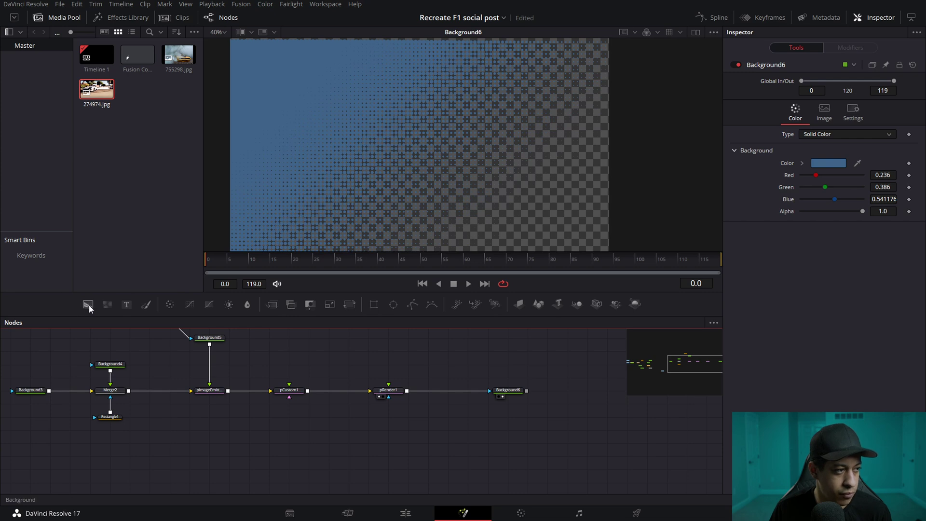
left_click_drag(506, 427, 507, 416)
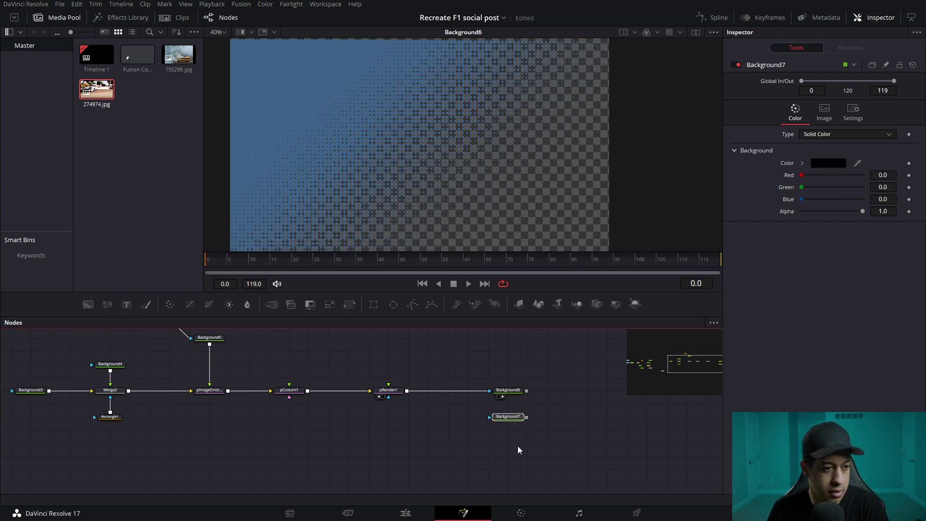
key("Delete")
Step: Move the gradient-mapped car nodes, MediaIn1 and MediaIn2 through FastNoise1 plus Background1, to beneath the particle halftone chain near Background6
left_click_drag(373, 455, 641, 465)
left_click_drag(276, 441, 370, 434)
left_click_drag(258, 418, 411, 428)
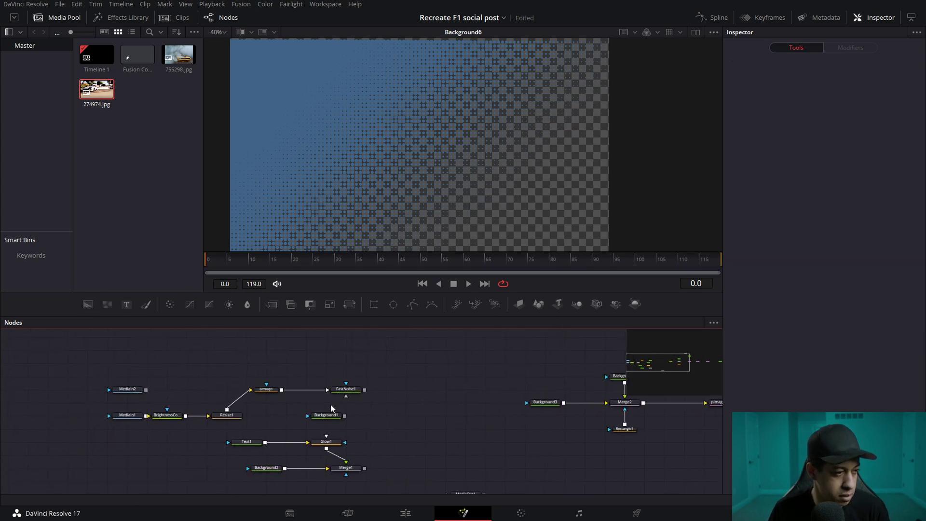
left_click_drag(119, 367, 377, 422)
scroll(498, 438, "right", 5)
scroll(499, 438, "down", 2)
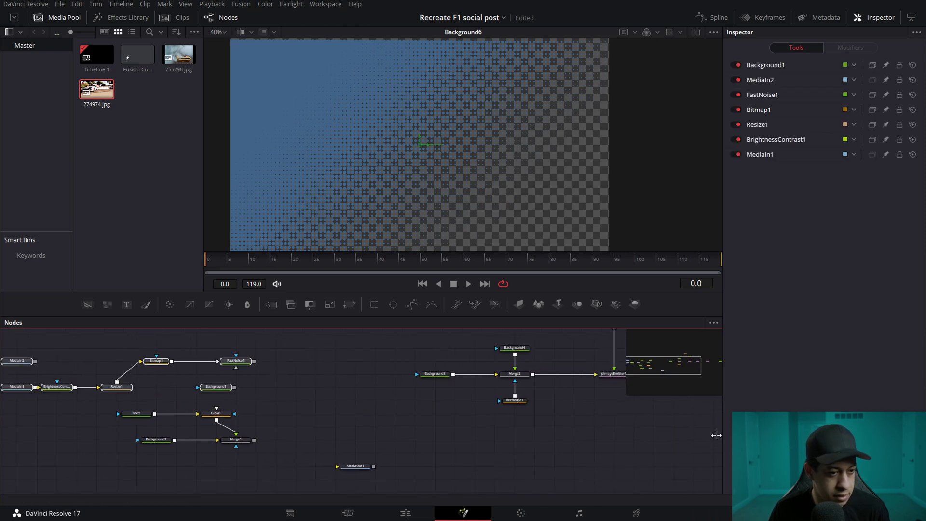
left_click_drag(241, 364, 699, 423)
scroll(699, 424, "right", 8)
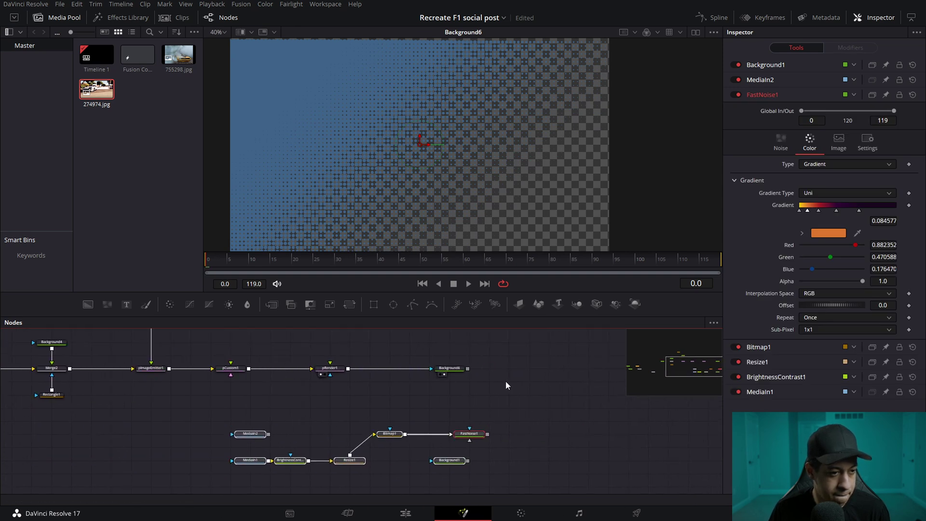
Step: Merge the Background6 halftone over the FastNoise1 car image to preview it, and disconnect Background6 from Merge3
left_click_drag(467, 369, 531, 173)
left_click_drag(584, 60, 536, 95)
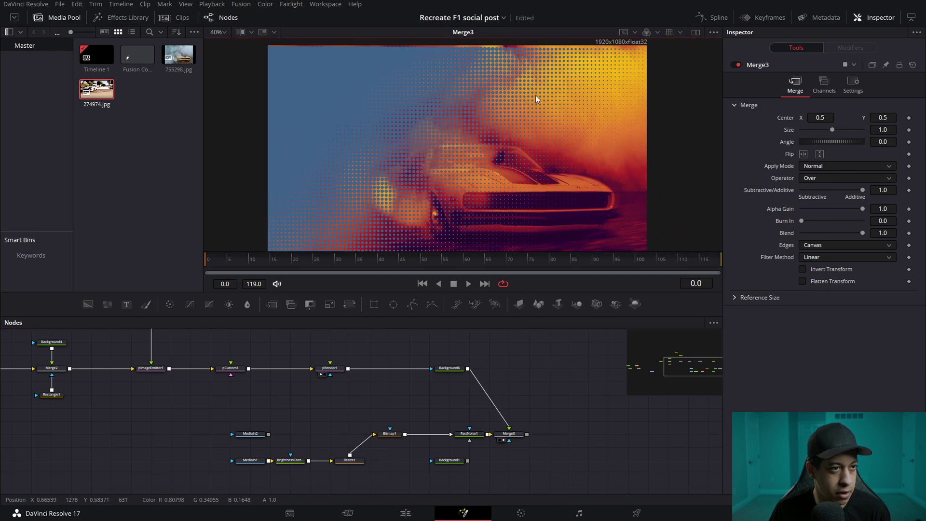
scroll(433, 422, "down", 1)
left_click_drag(508, 371, 568, 410)
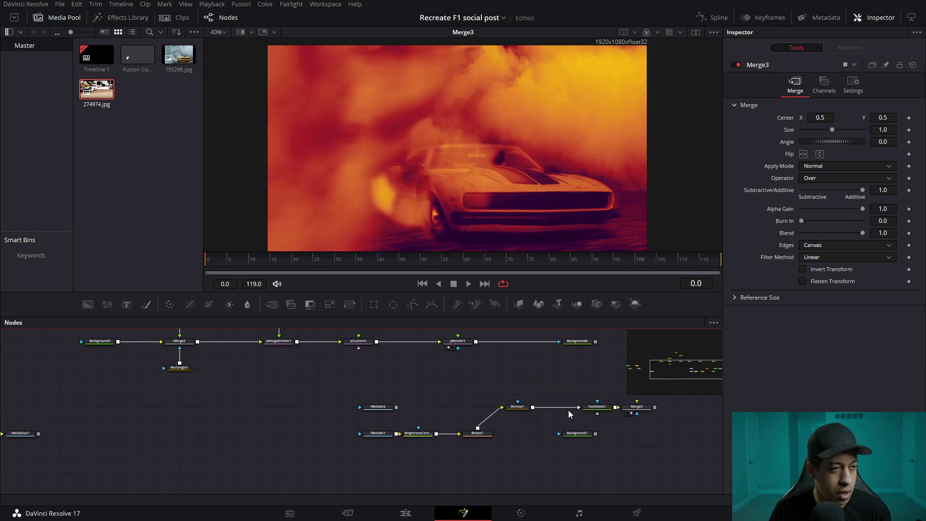
scroll(438, 426, "up", 5)
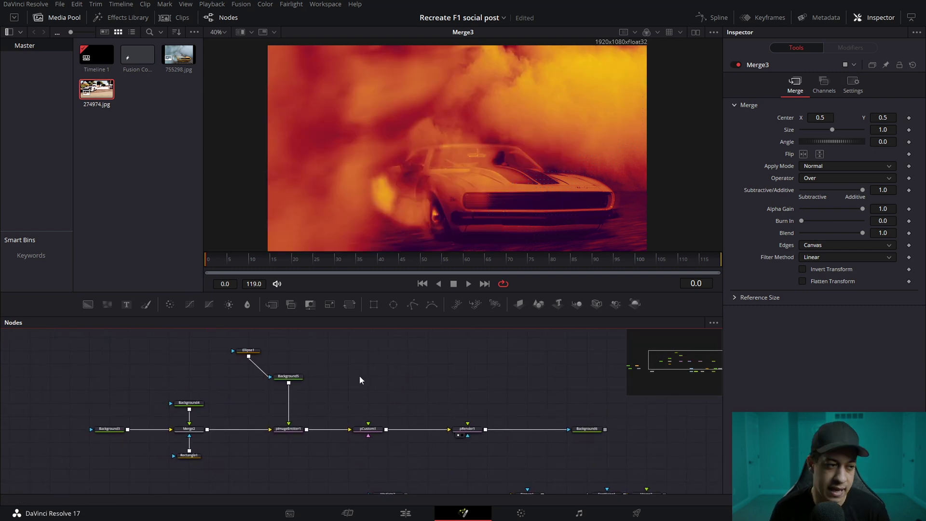
Step: Review the emitter density and lifespan controls of pImageEmitter1, and show Background6's output in the viewer
left_click(289, 429)
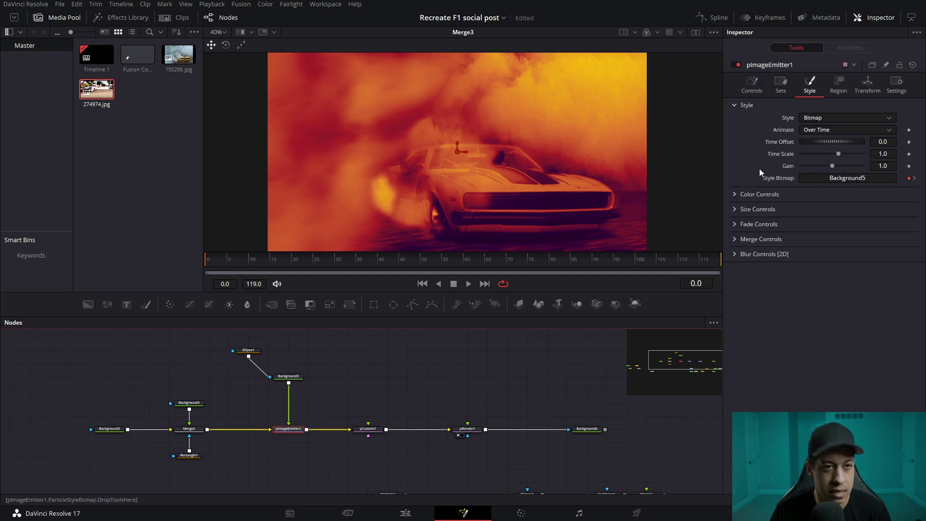
left_click(751, 85)
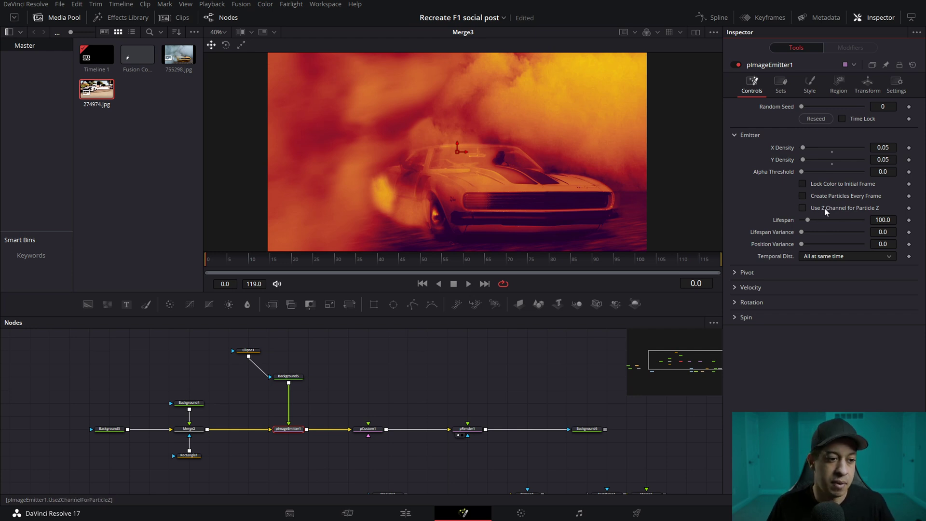
left_click(577, 435)
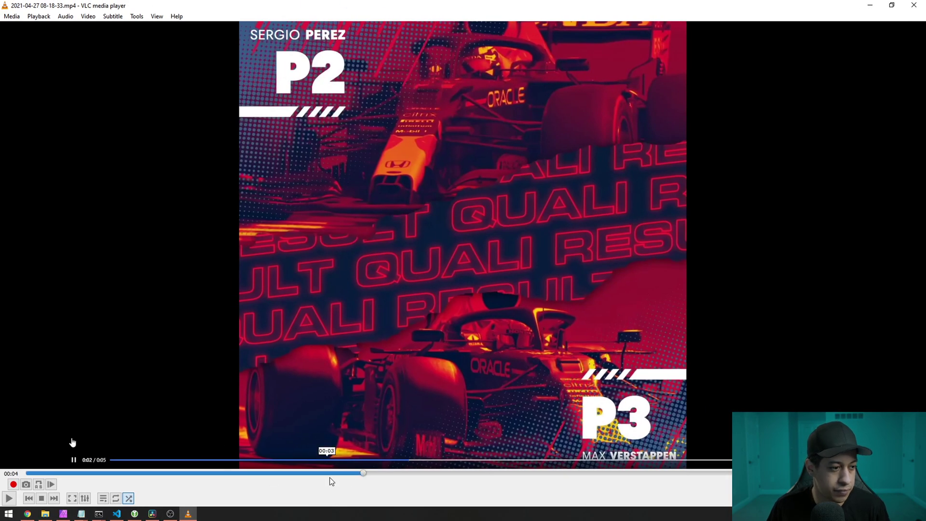
Step: Replay the reference video in VLC from about two seconds to study how the halftone dots animate in
left_click(339, 472)
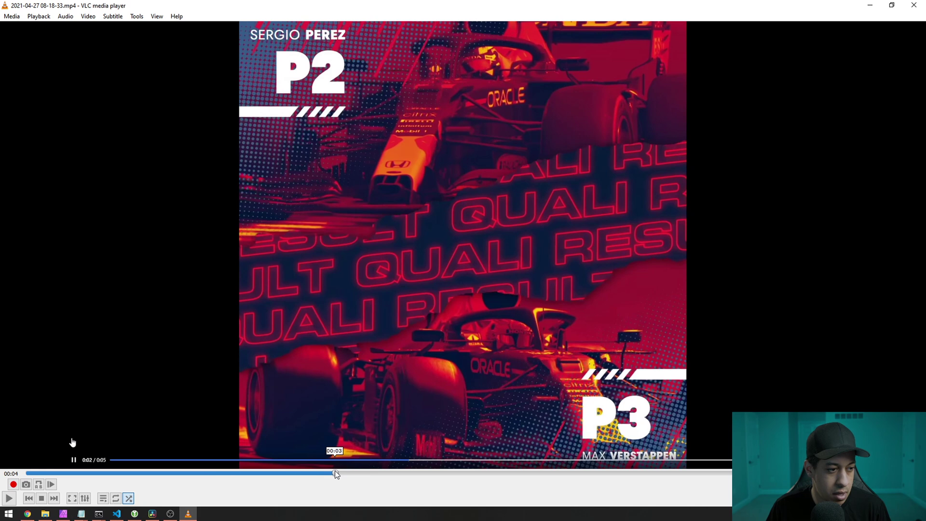
key("space")
left_click(184, 473)
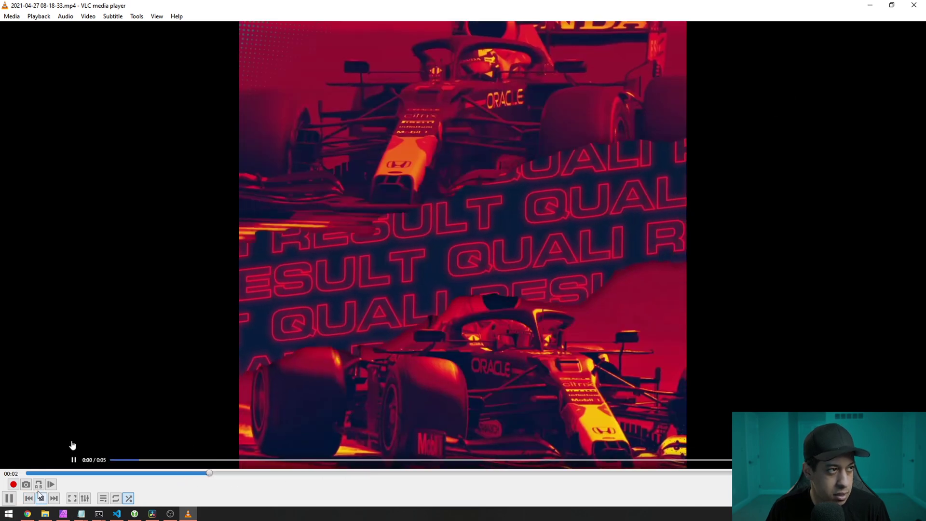
key("space")
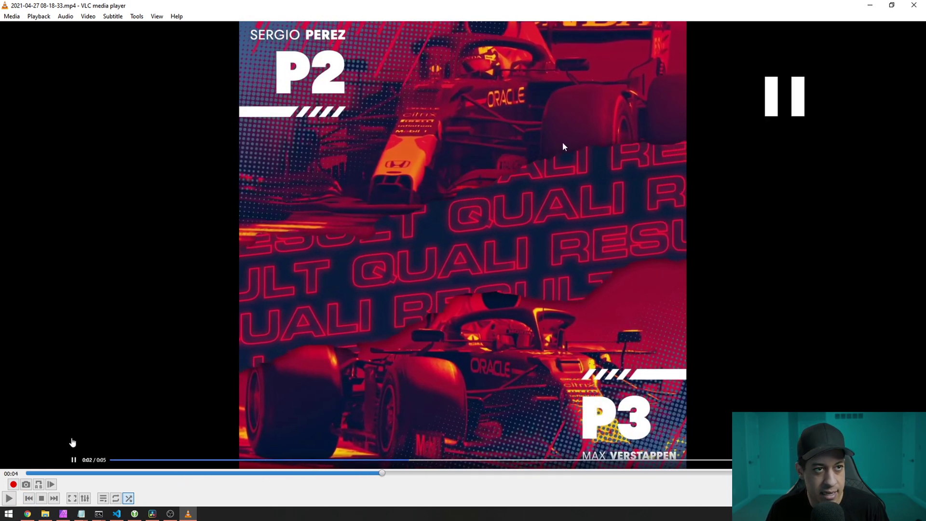
left_click_drag(714, 6, 925, 48)
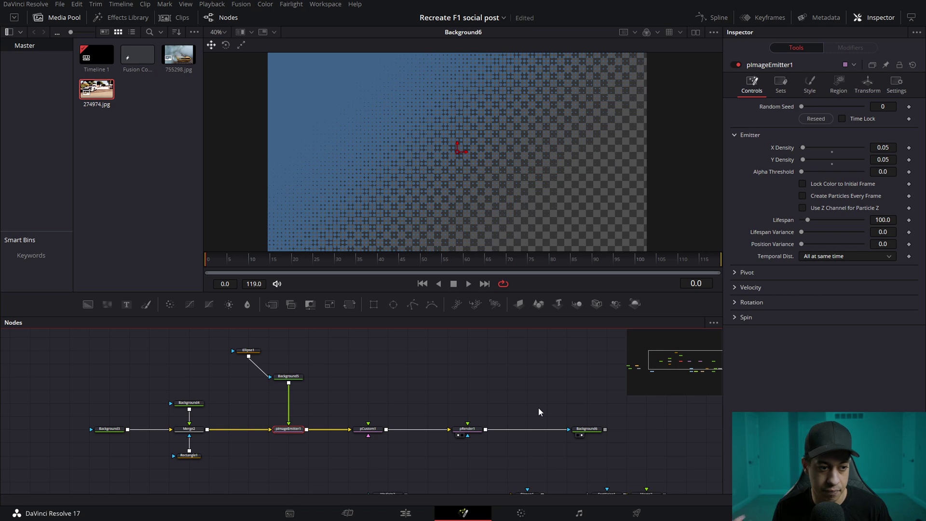
Step: Save the Background6 halftone frame as the still image dots.png and import it into the media pool
left_click_drag(526, 292, 527, 317)
left_click_drag(570, 417, 530, 403)
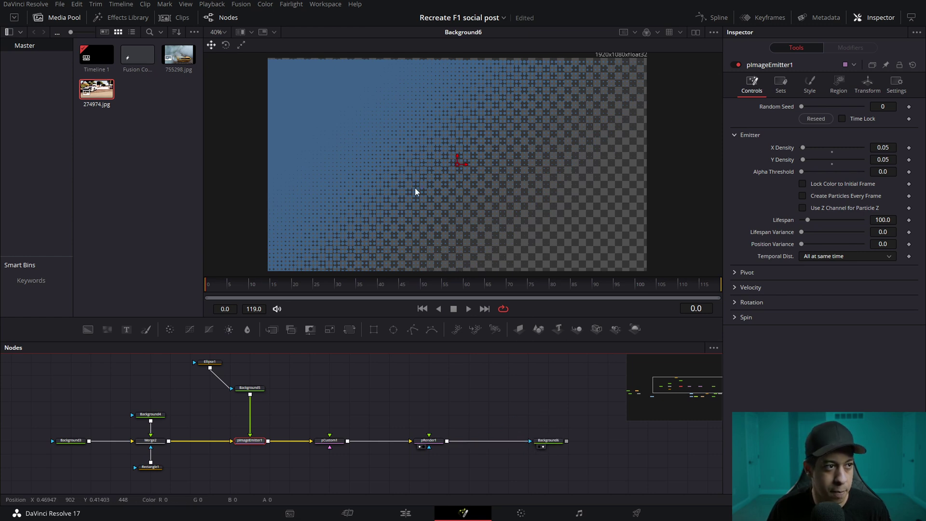
right_click(403, 177)
left_click(449, 253)
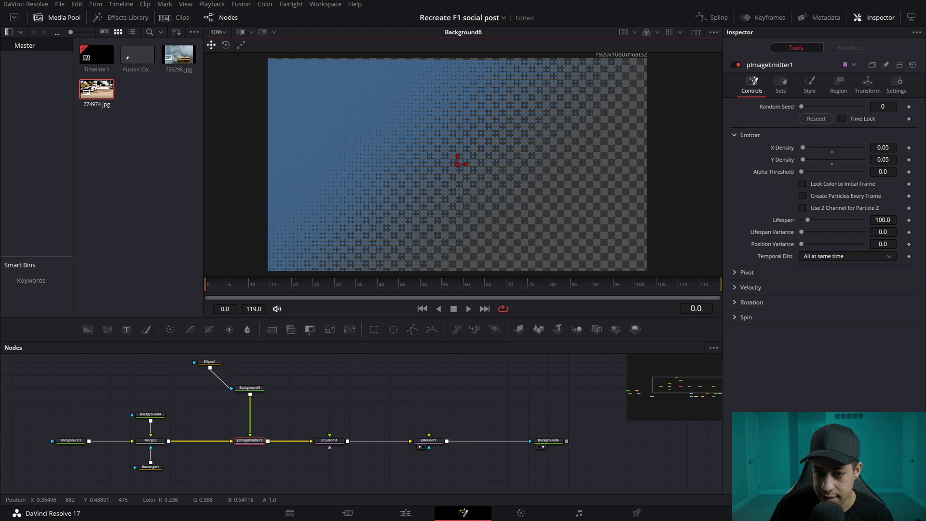
left_click(480, 378)
left_click(141, 170)
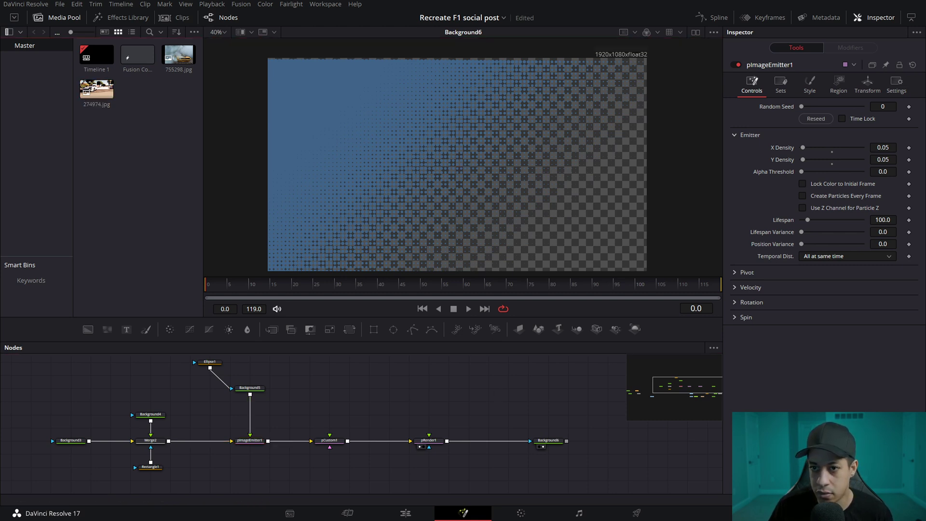
left_click_drag(579, 162, 99, 131)
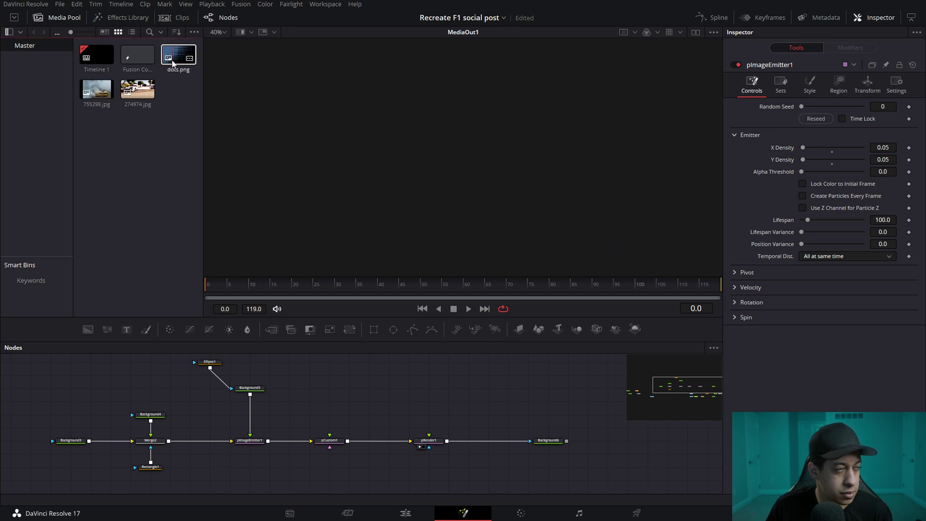
Step: Add dots.png to the node graph and place its node just below the particle halftone chain
left_click_drag(172, 57, 408, 389)
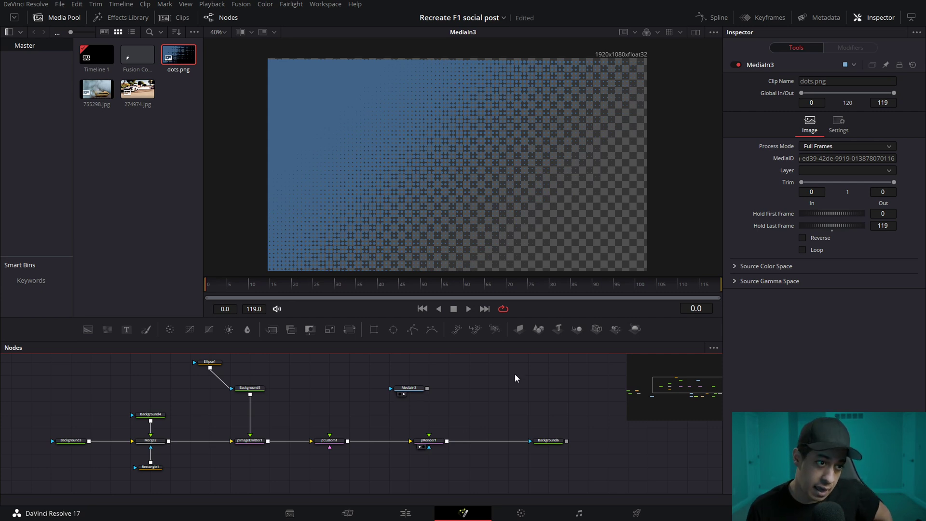
left_click_drag(401, 389, 284, 468)
left_click_drag(378, 429, 397, 438)
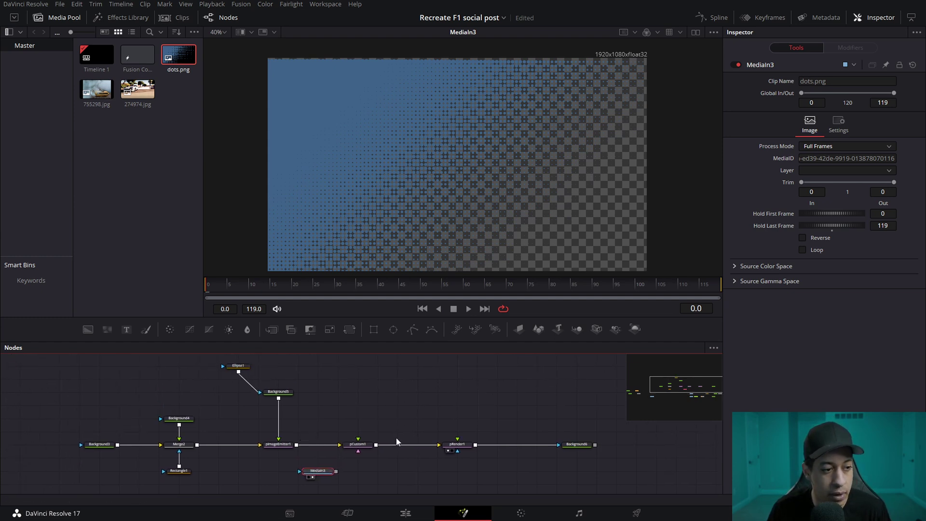
Step: Tidy the halftone nodes, from Background3 through Background6 including Ellipse1 and Rectangle1, into a compact layout and group them
left_click_drag(343, 406, 583, 453)
left_click_drag(457, 444, 418, 444)
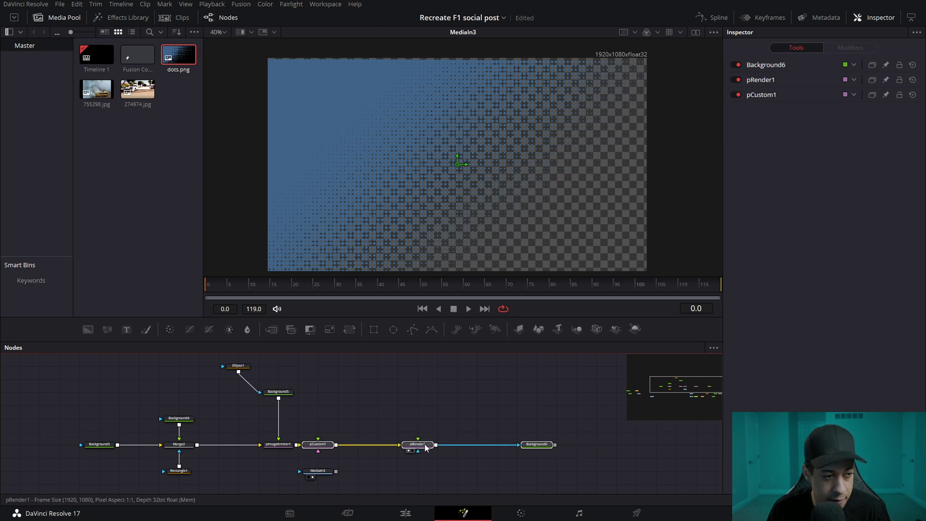
left_click_drag(400, 413, 404, 445)
left_click(482, 446)
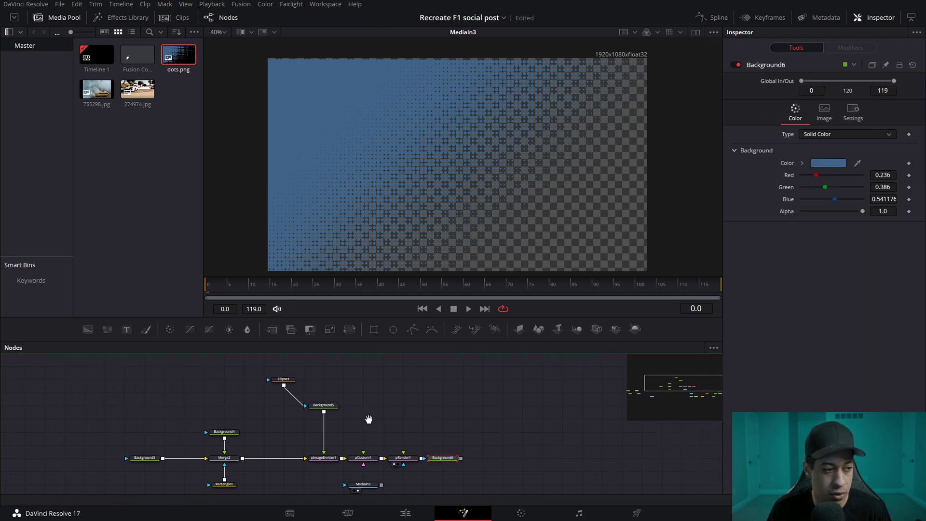
mouse_move(93, 379)
left_mouse_down()
mouse_move(429, 475)
mouse_move(469, 476)
left_mouse_up()
left_click_drag(410, 465, 410, 440)
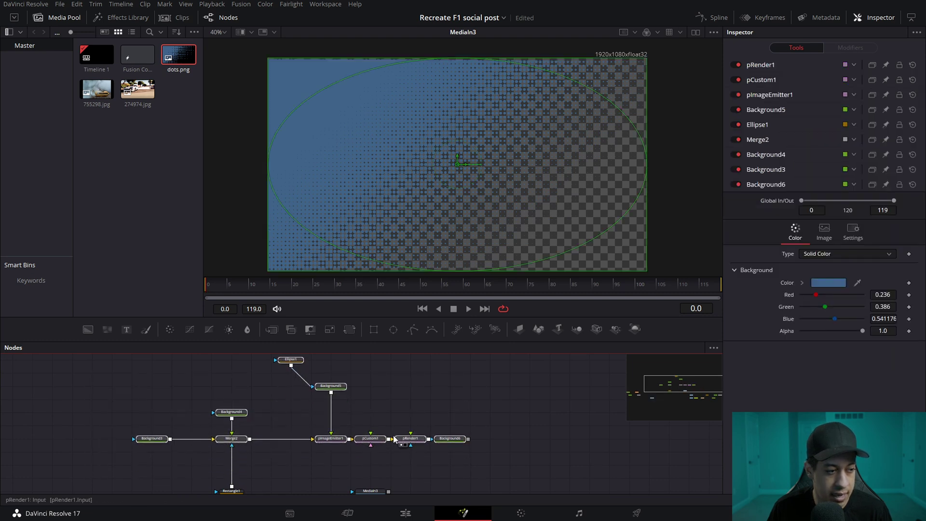
left_click_drag(272, 477, 260, 434)
scroll(326, 451, "up", 1)
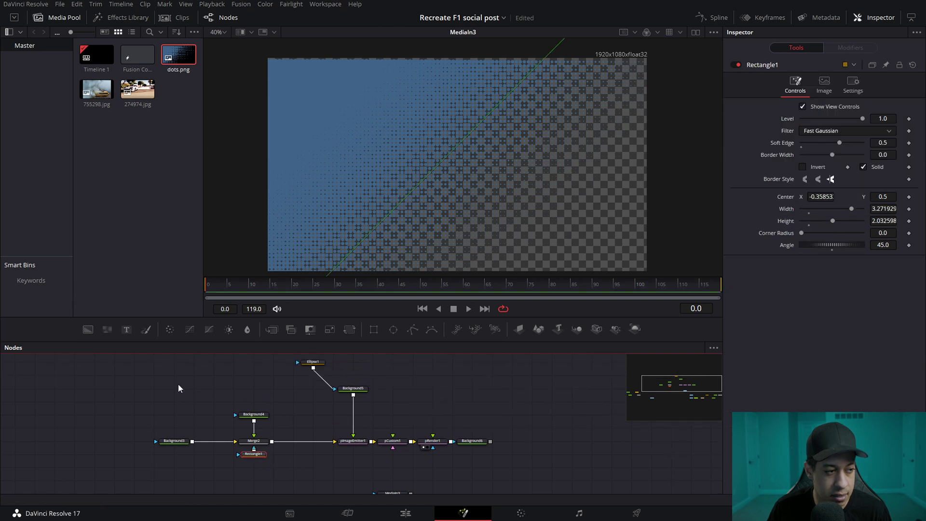
left_click_drag(129, 357, 516, 457)
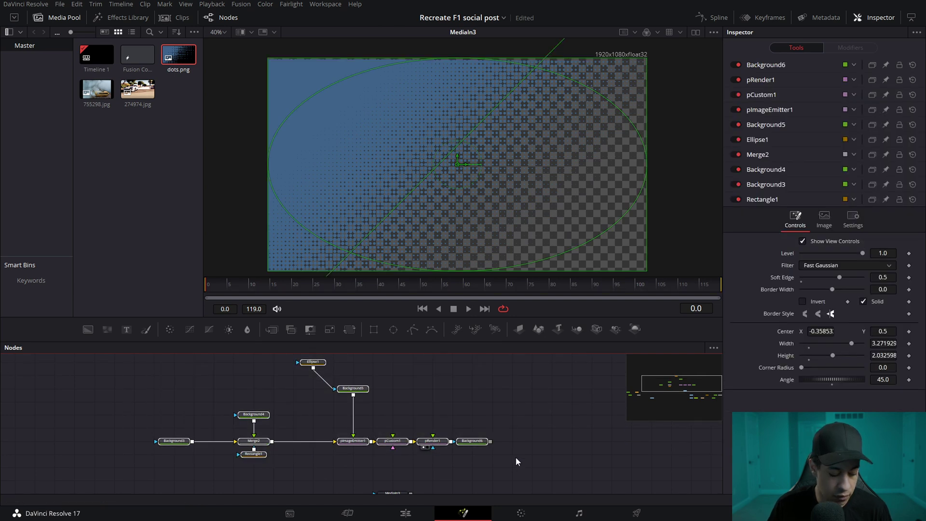
key("ctrl+g")
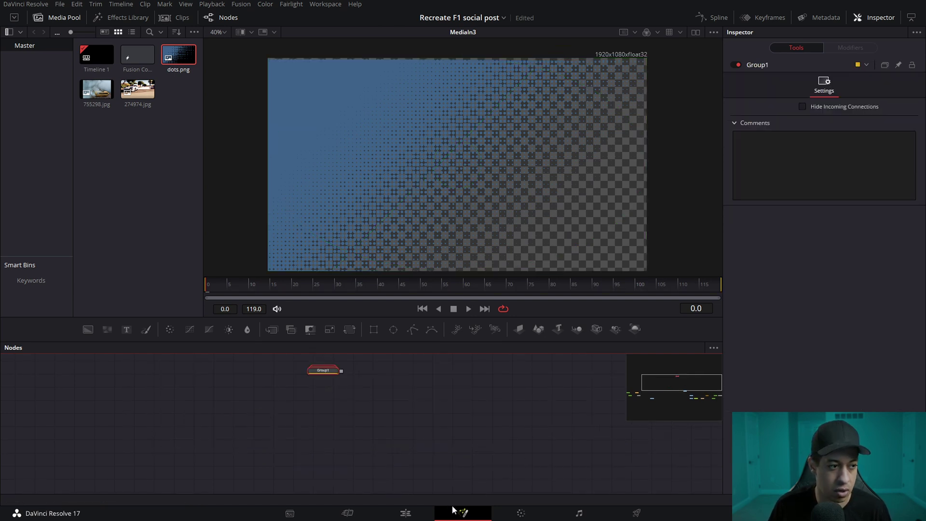
Step: Move the dots.png node beside the car image nodes, merge it over FastNoise1 through Merge3, and view the composite
scroll(467, 406, "down", 3)
left_click_drag(418, 428, 239, 466)
scroll(404, 390, "down", 3)
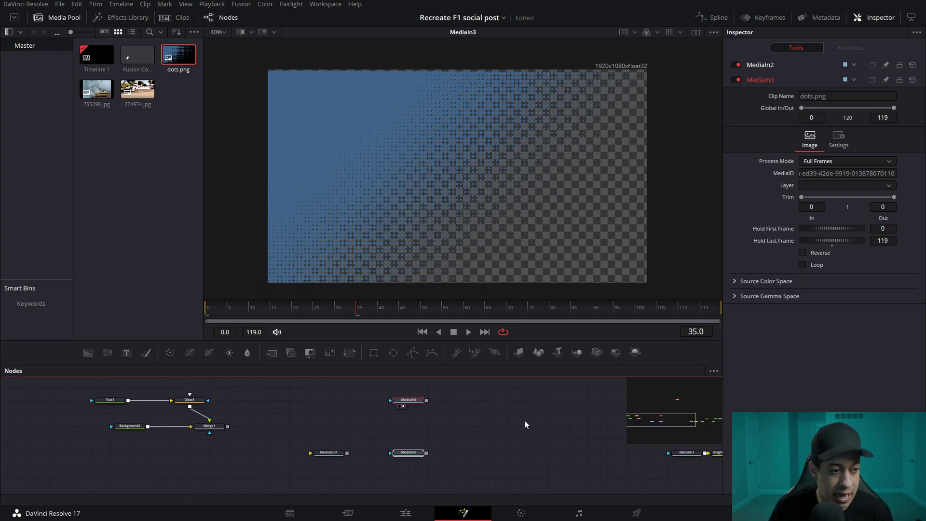
scroll(525, 420, "left", 3)
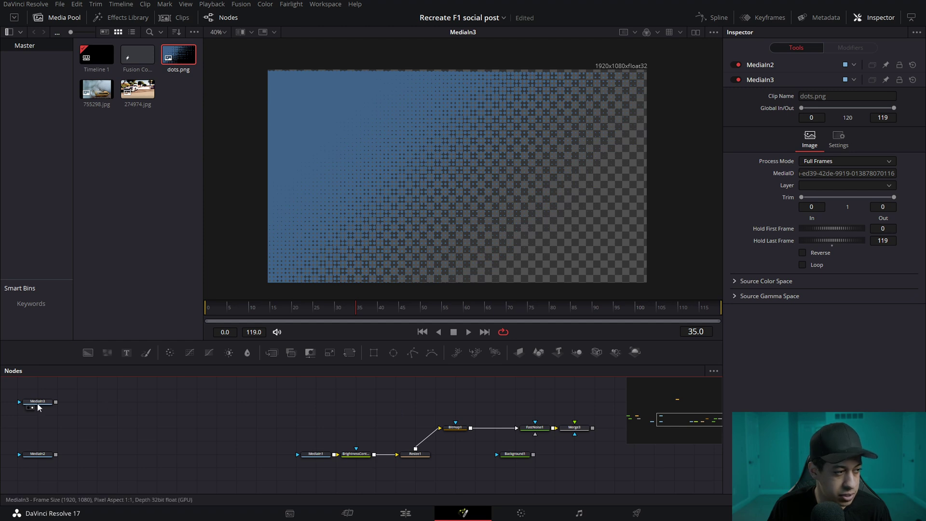
left_click_drag(37, 401, 535, 421)
scroll(570, 407, "right", 3)
left_click(511, 426)
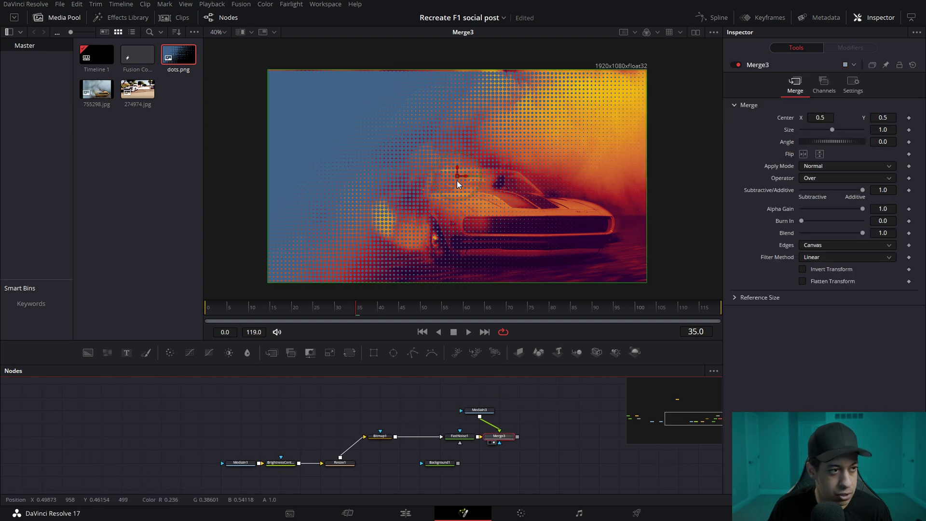
Step: Shift and rotate the halftone overlay in Merge3 to centre about X 0.22, Y 0.68 with an angle of about -11.8
left_click_drag(456, 181, 289, 169)
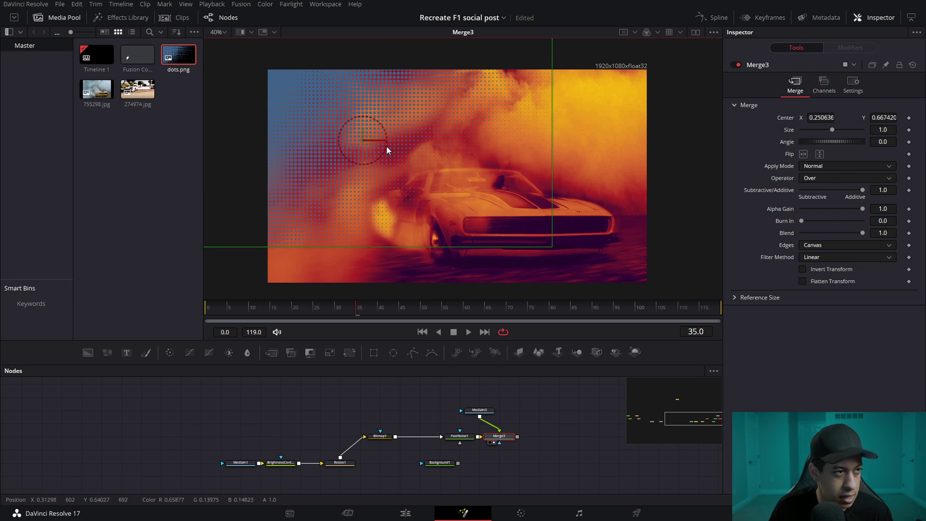
left_click_drag(387, 147, 366, 143)
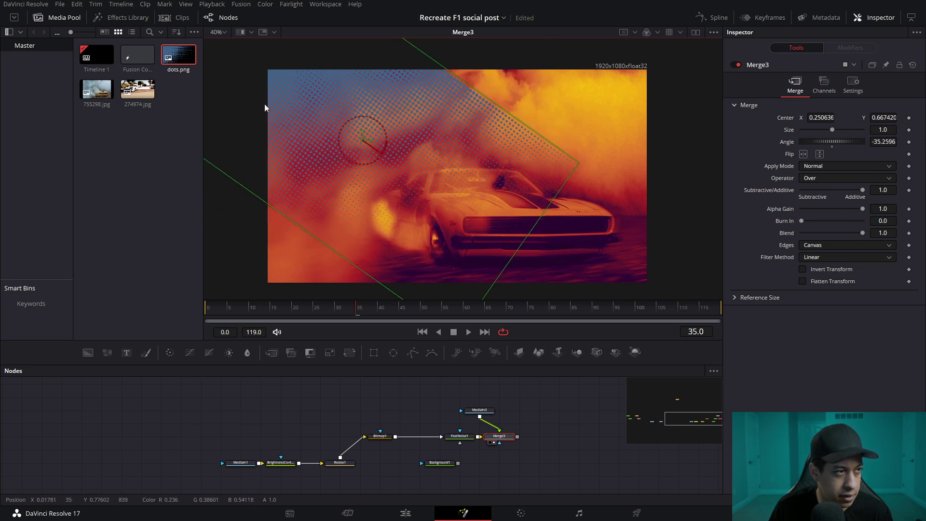
left_click_drag(361, 138, 417, 135)
left_click_drag(277, 103, 482, 196)
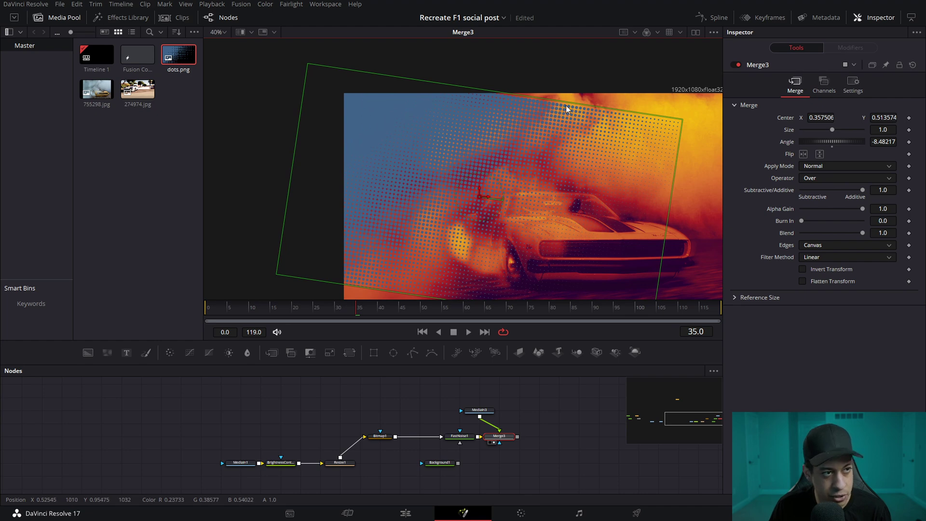
left_click_drag(481, 201, 428, 159)
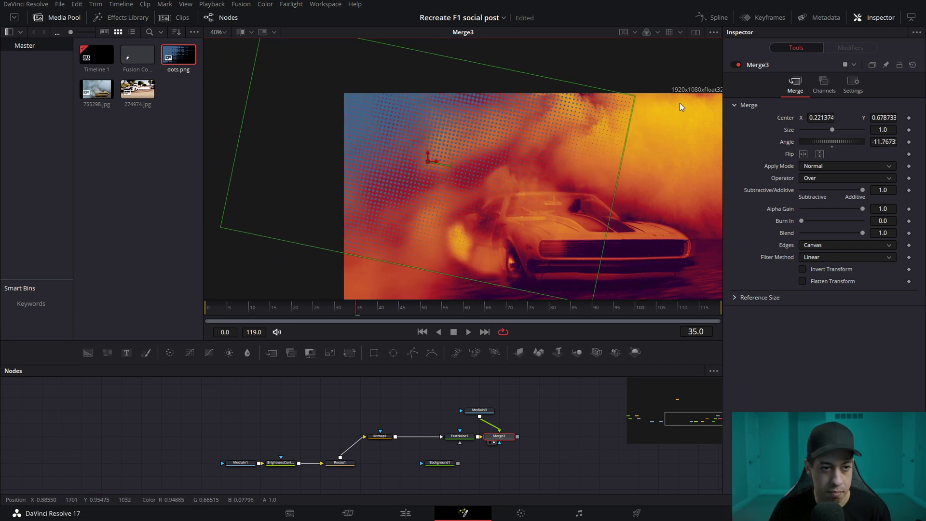
Step: Replay the reference video in VLC from near its start, pausing to study how the white bars and slanted stripes animate, and return to DaVinci Resolve
left_click_drag(544, 449, 549, 441)
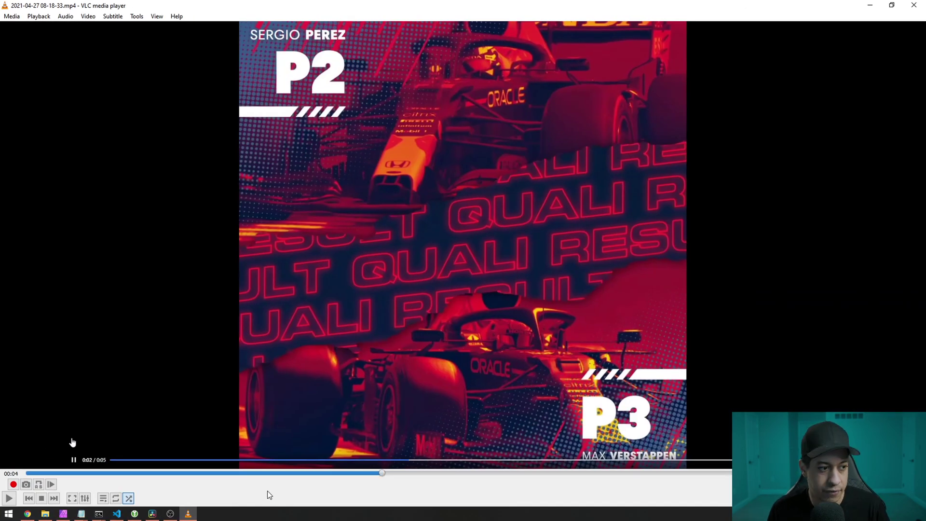
left_click(146, 474)
key("space")
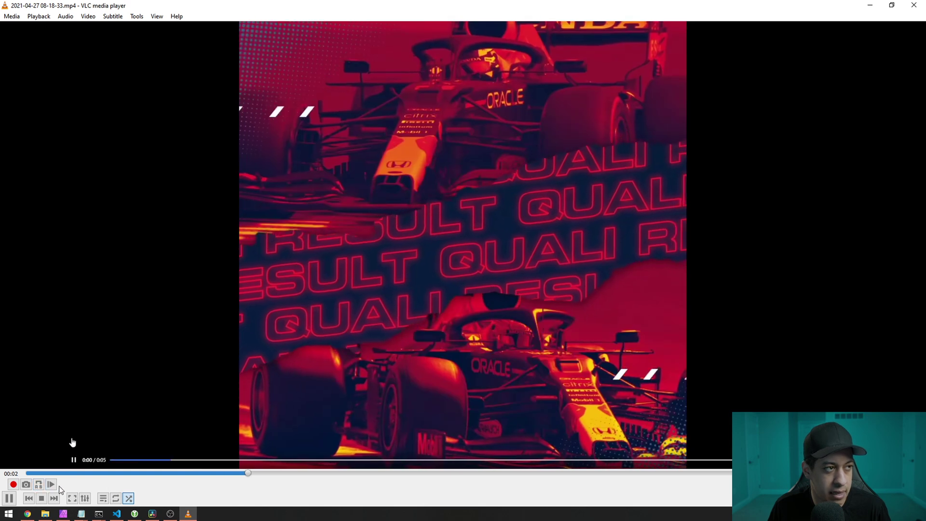
key("space")
key("space")
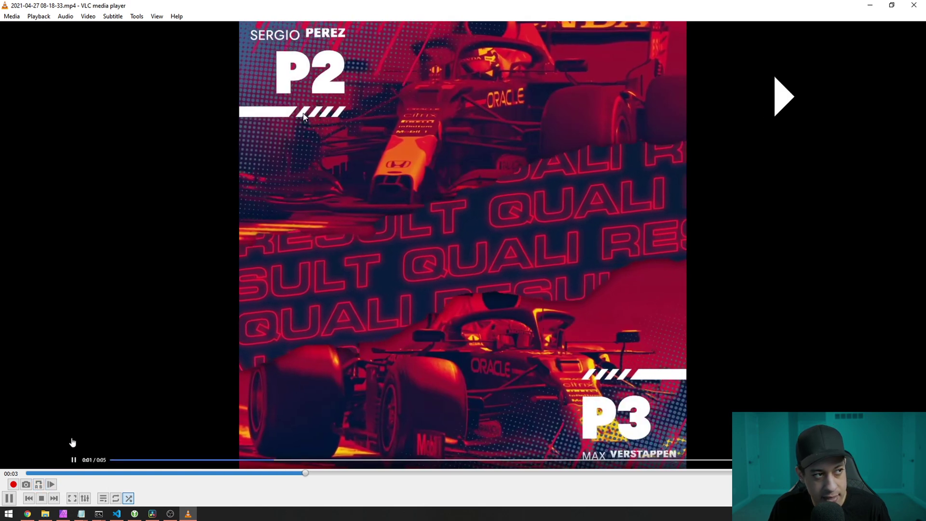
key("space")
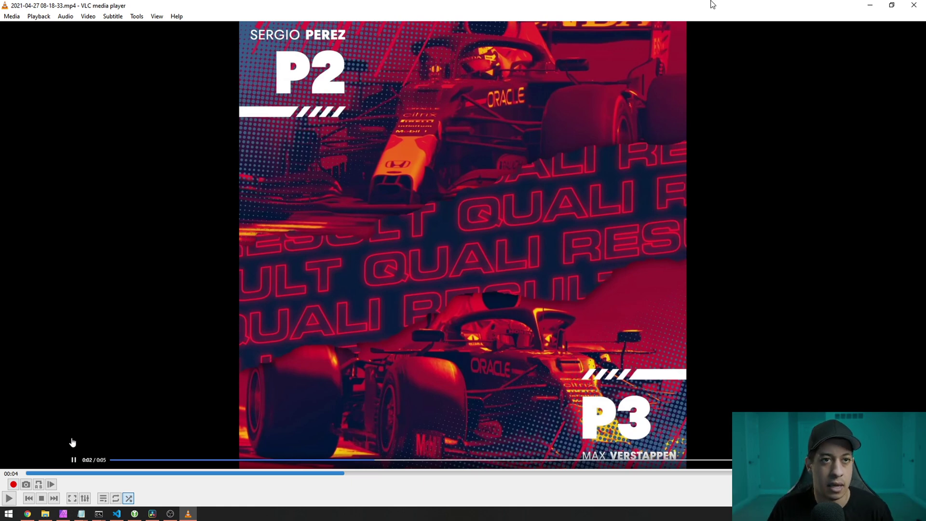
left_click(870, 6)
Step: Add a new Background node in the empty area beyond Merge3, colour it white, and show it in the viewer
left_click_drag(521, 465, 240, 452)
left_click_drag(87, 352, 448, 464)
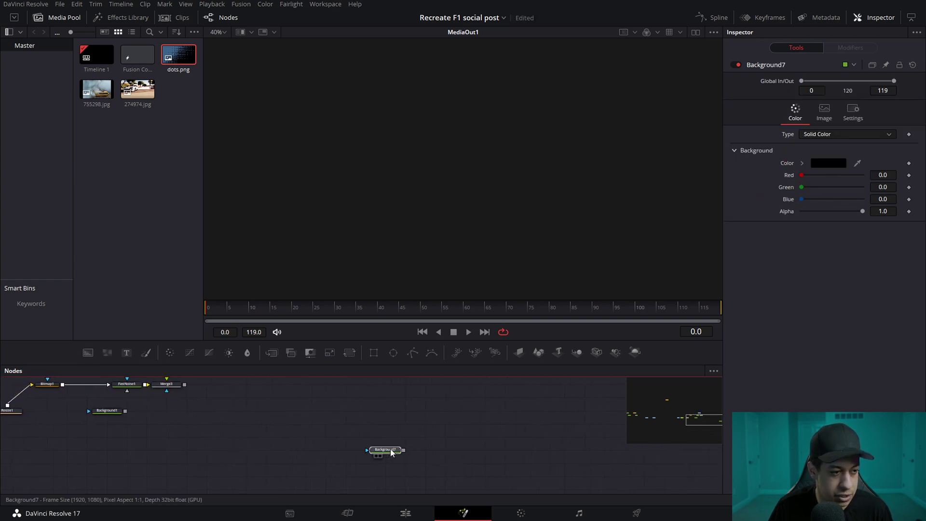
left_click_drag(390, 449, 468, 450)
left_click(830, 163)
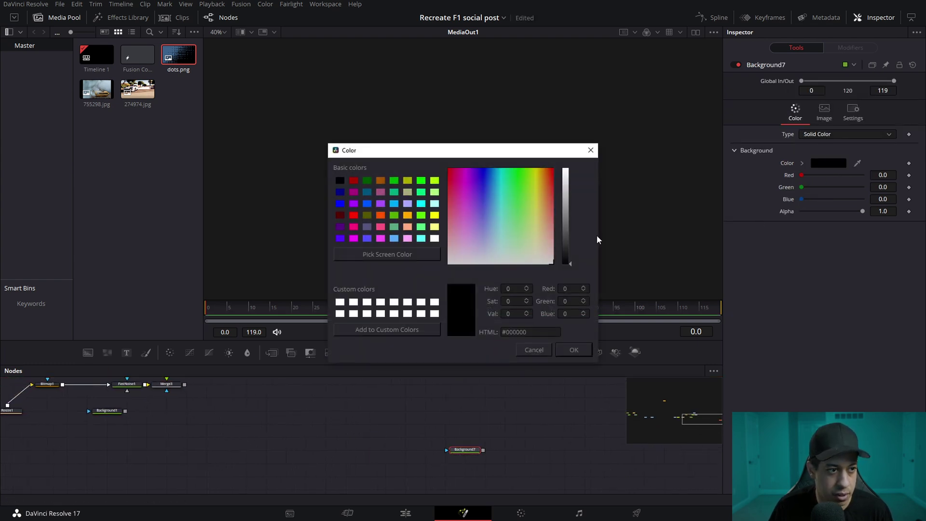
left_click(572, 350)
key("1")
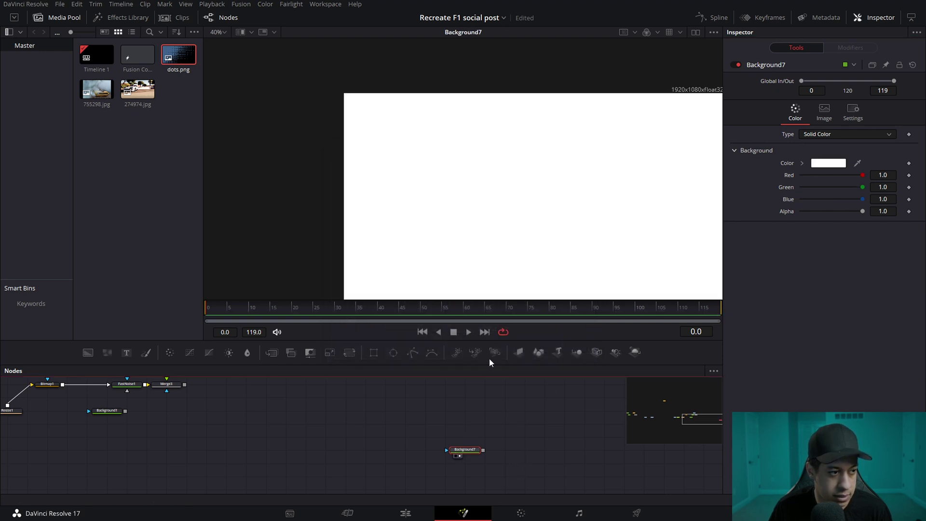
Step: Mask the white background with a rectangle of width 1.0 and height 0.047, and reposition both nodes together
left_click_drag(374, 356, 465, 453)
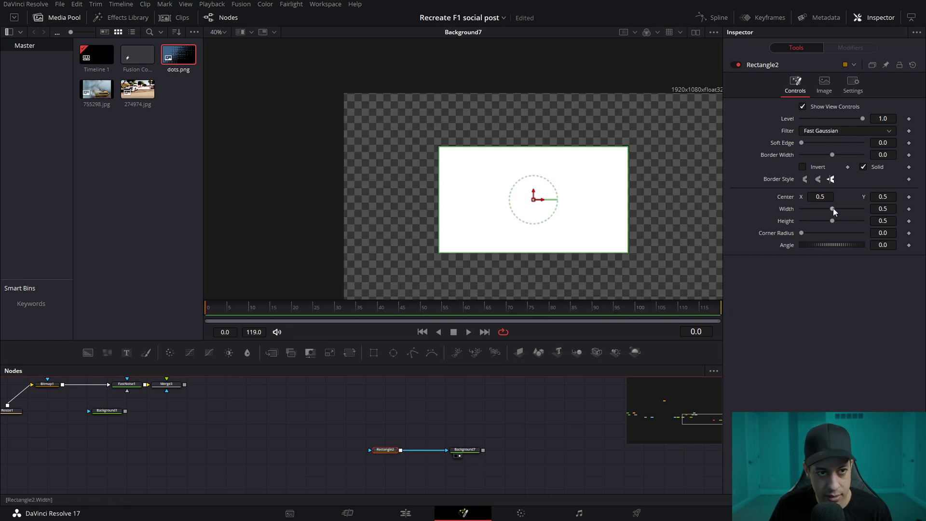
left_click_drag(833, 210, 804, 226)
left_click_drag(369, 434, 537, 456)
left_click(483, 453)
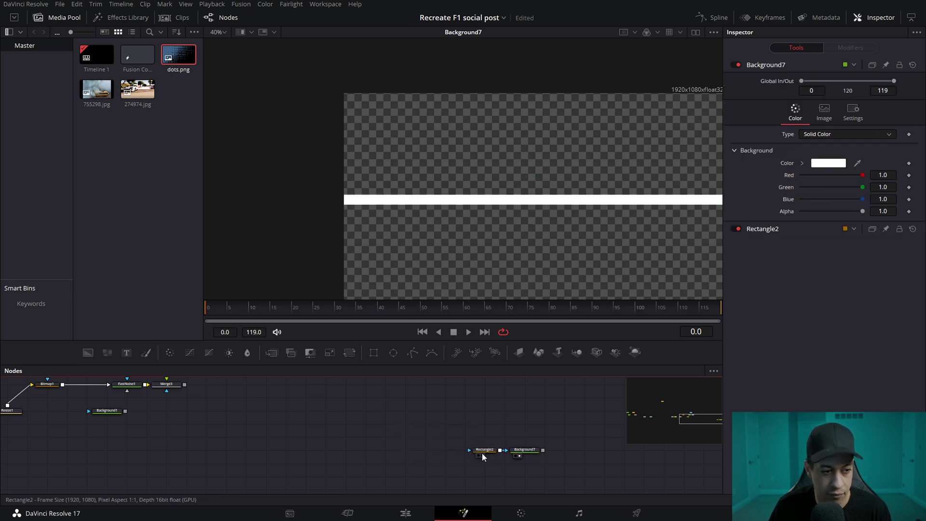
Step: Add a second rectangle mask and feed its output into Rectangle2
left_click(486, 452)
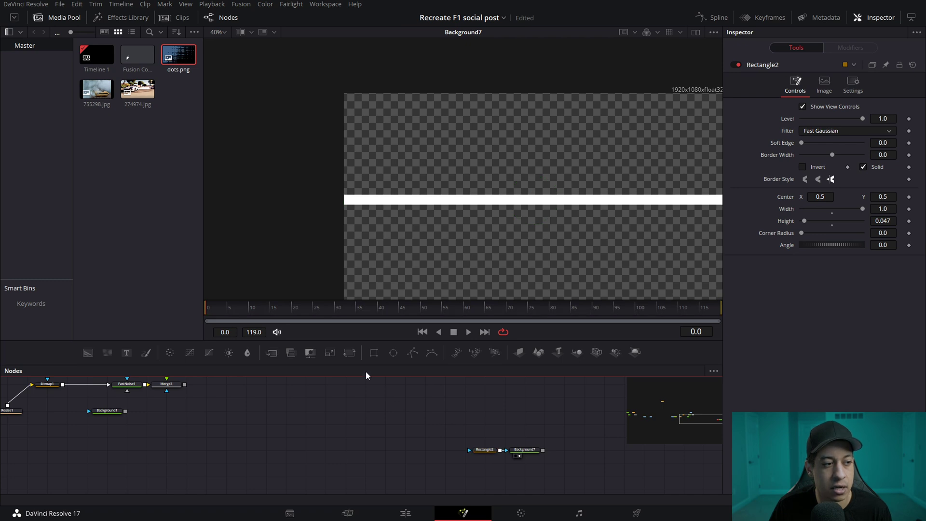
left_click_drag(351, 448, 349, 449)
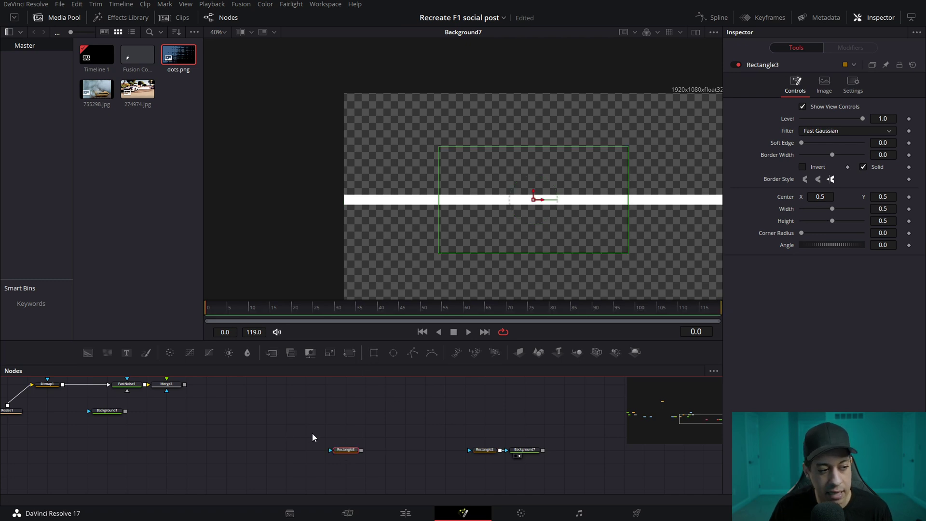
left_click_drag(361, 449, 485, 452)
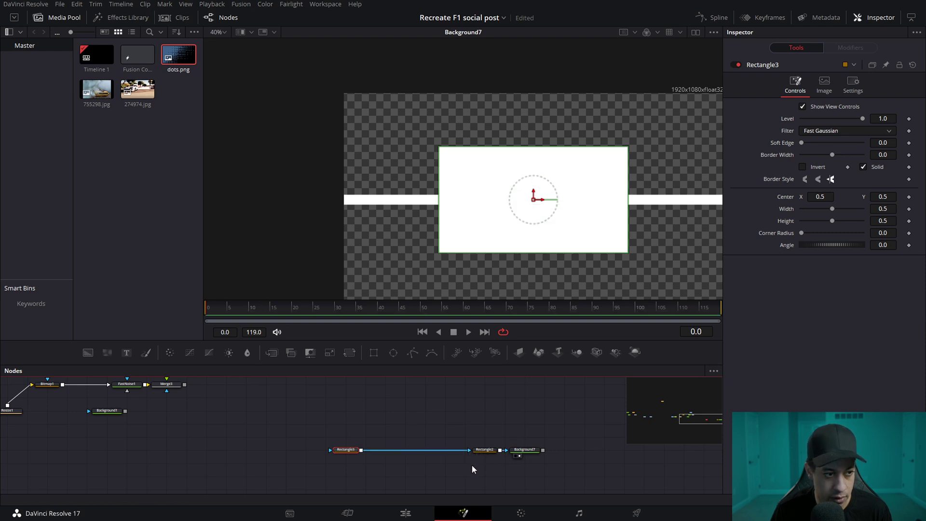
Step: Set Rectangle2's paint mode to Multiply so only the area shared with the second rectangle mask remains
left_click(485, 450)
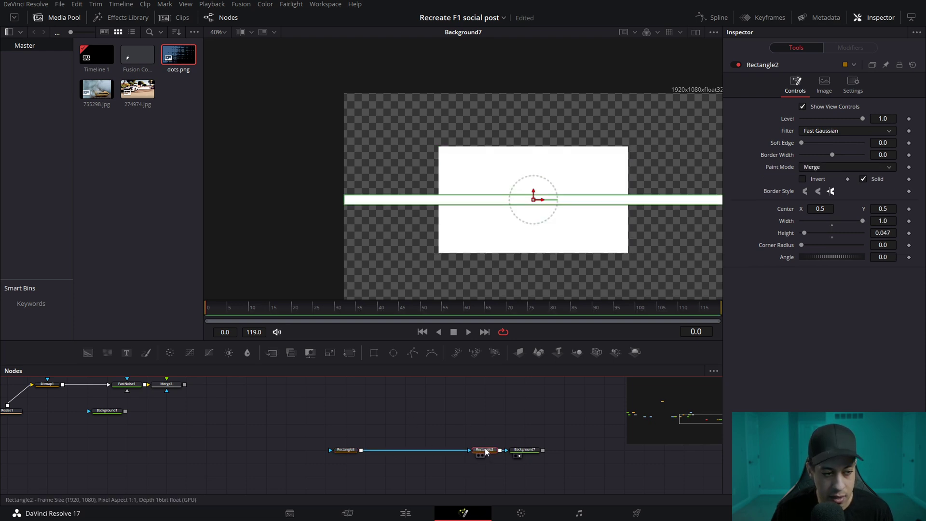
left_click_drag(485, 449, 504, 226)
left_click_drag(512, 450, 508, 270)
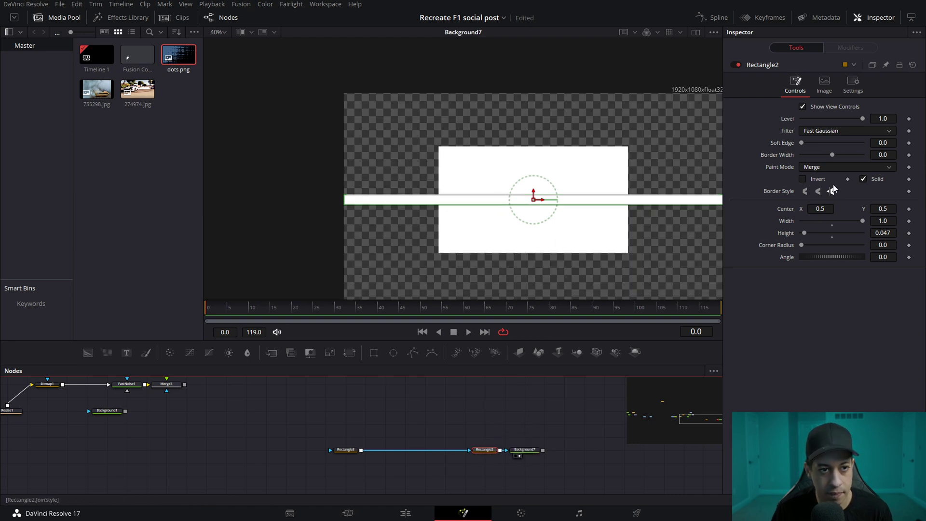
left_click(831, 167)
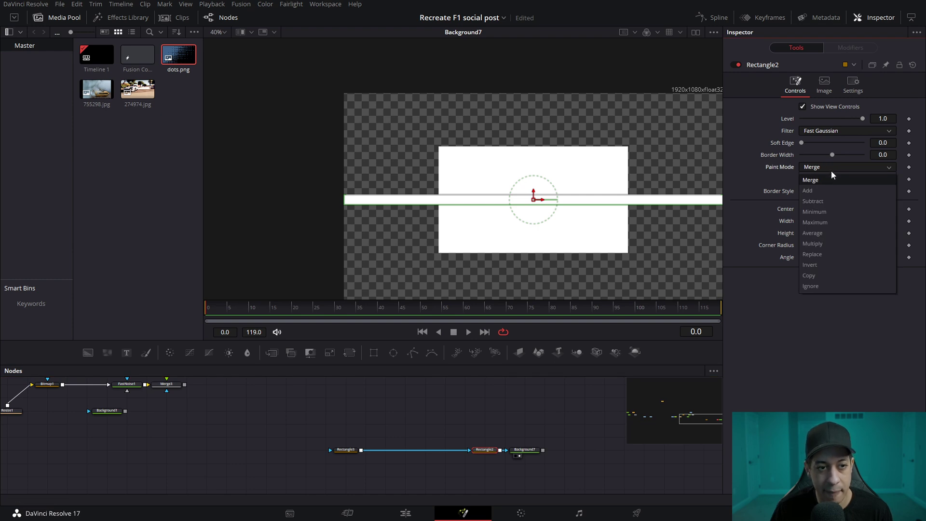
left_click(827, 243)
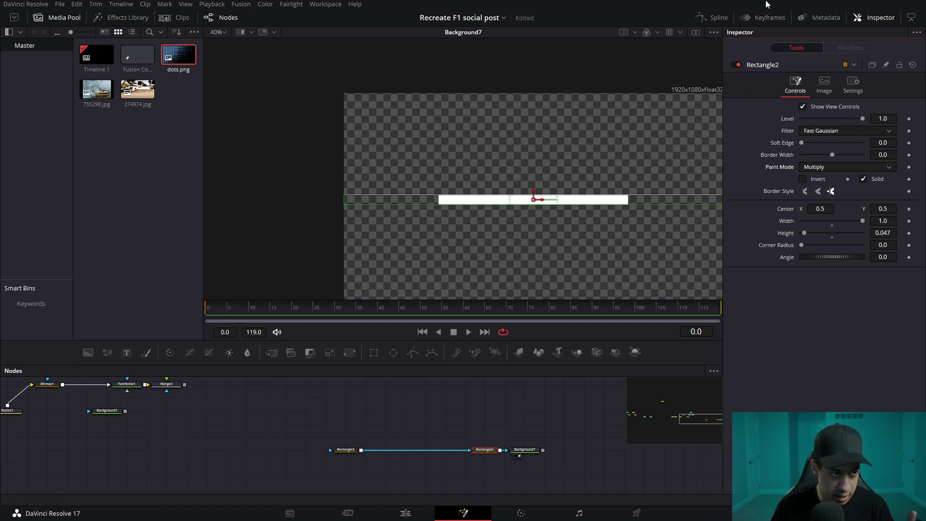
Step: Rotate the Rectangle3 mask to an angle of 45 and narrow its height to about 0.042, leaving a small slanted stripe
left_click(345, 449)
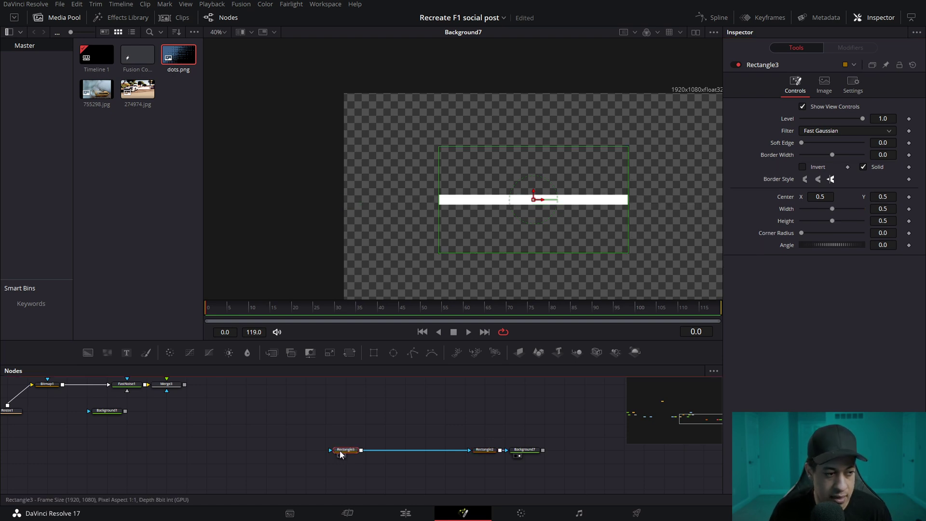
left_click(883, 245)
type("4")
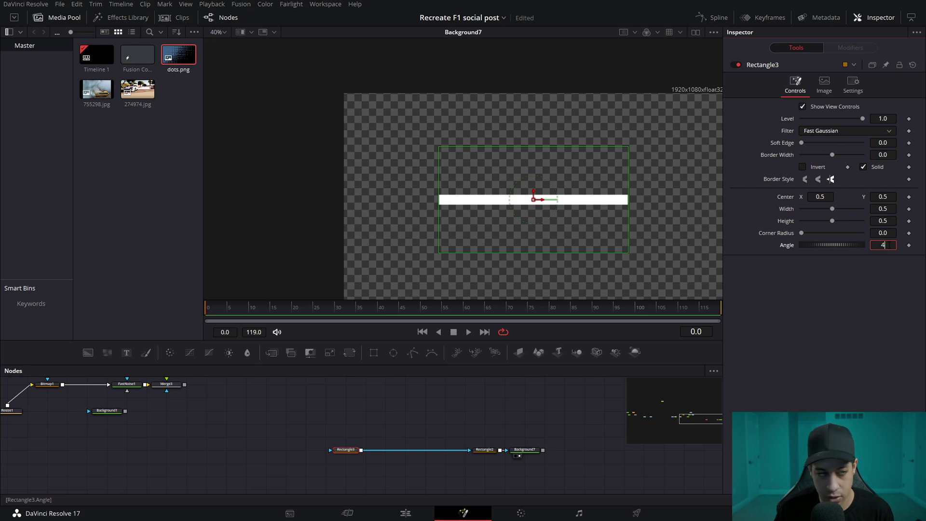
type("5")
key("Return")
left_click_drag(577, 231, 548, 217)
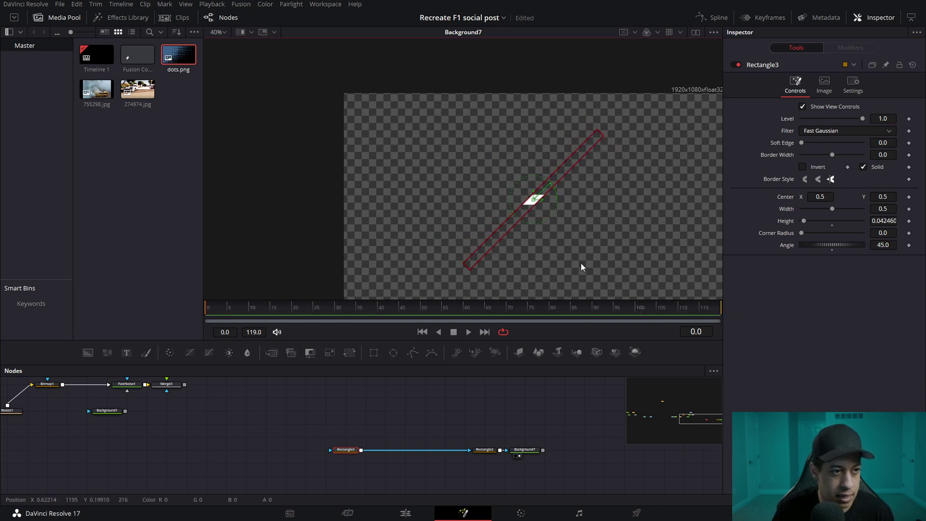
left_click(552, 411)
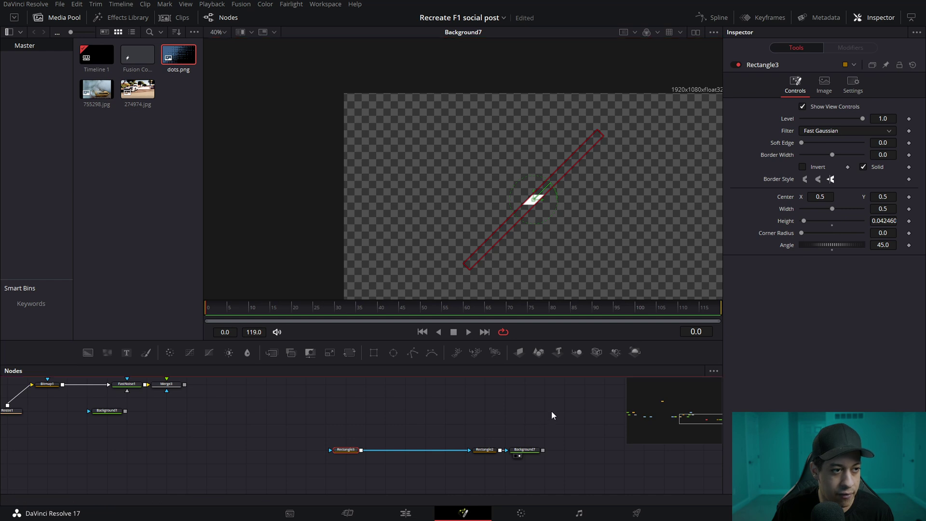
Step: Slide the angled Rectangle3 mask along the bar, placing its center at about X 0.49, Y 0.41
left_click(353, 453)
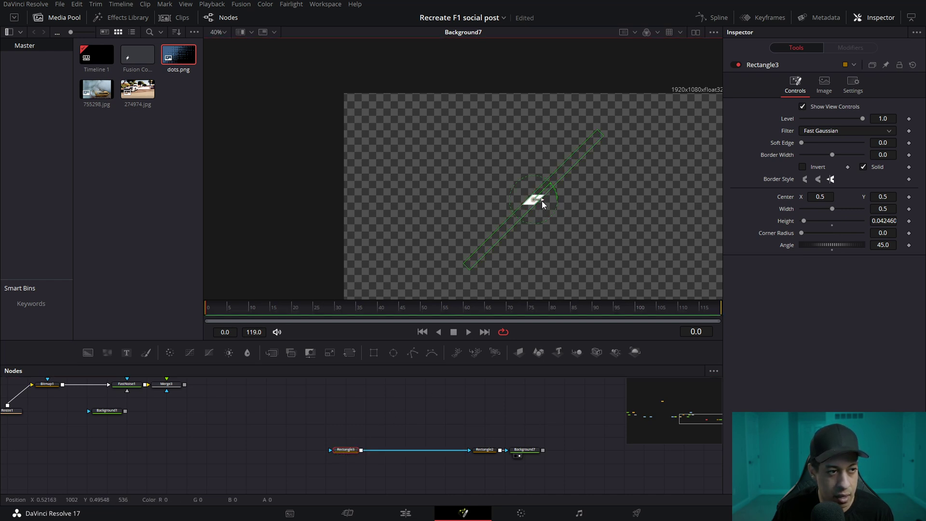
left_click_drag(543, 204, 489, 201)
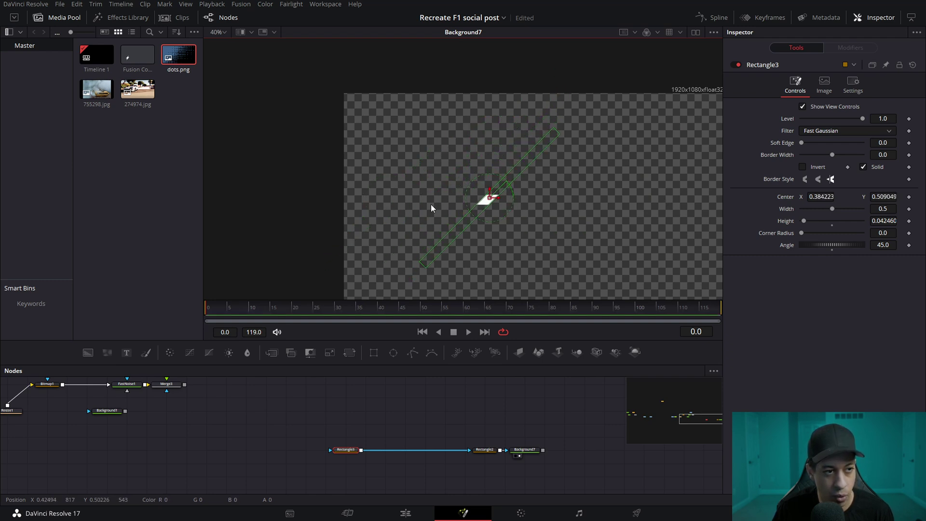
left_click(489, 452)
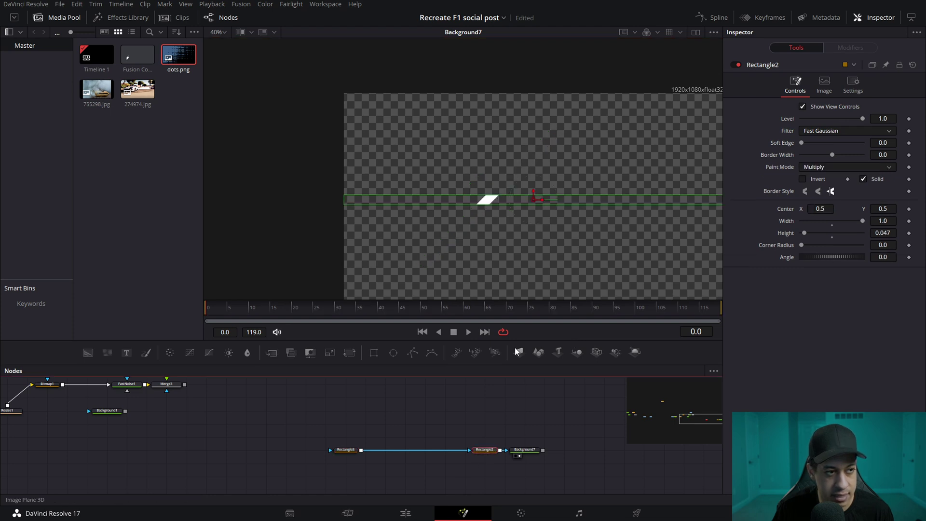
left_click(357, 450)
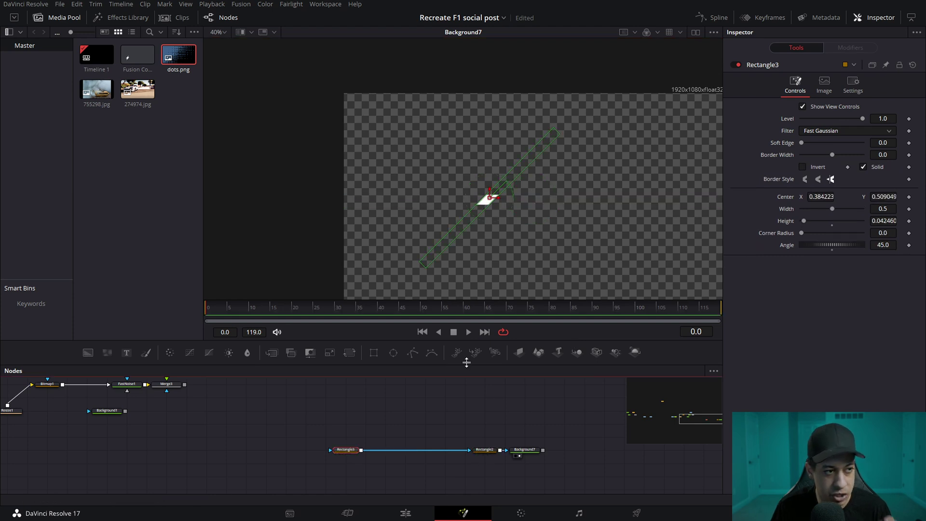
left_click_drag(488, 200, 389, 206)
left_click_drag(458, 214, 530, 214)
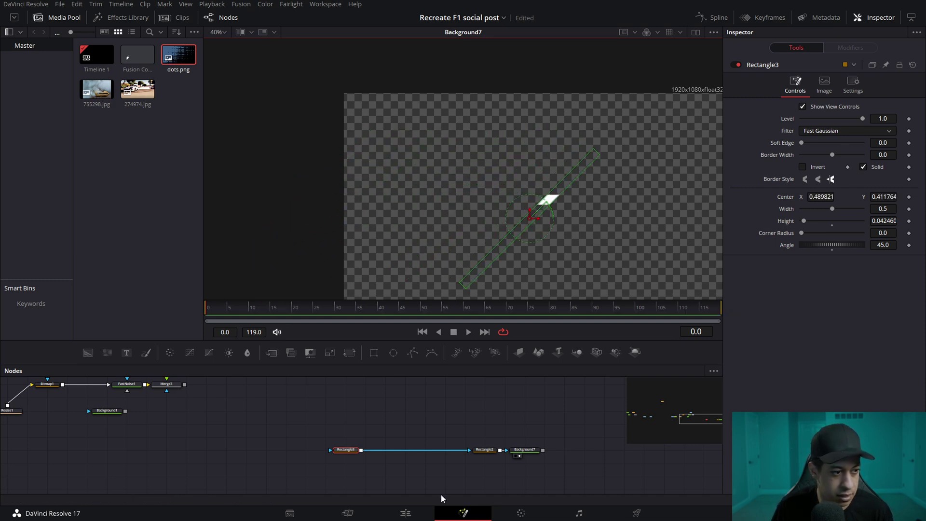
Step: Duplicate Rectangle3 twice in the mask chain, placing the copies at about X 0.42, Y 0.45 and X 0.33, Y 0.50
left_click(396, 401)
left_click(345, 453)
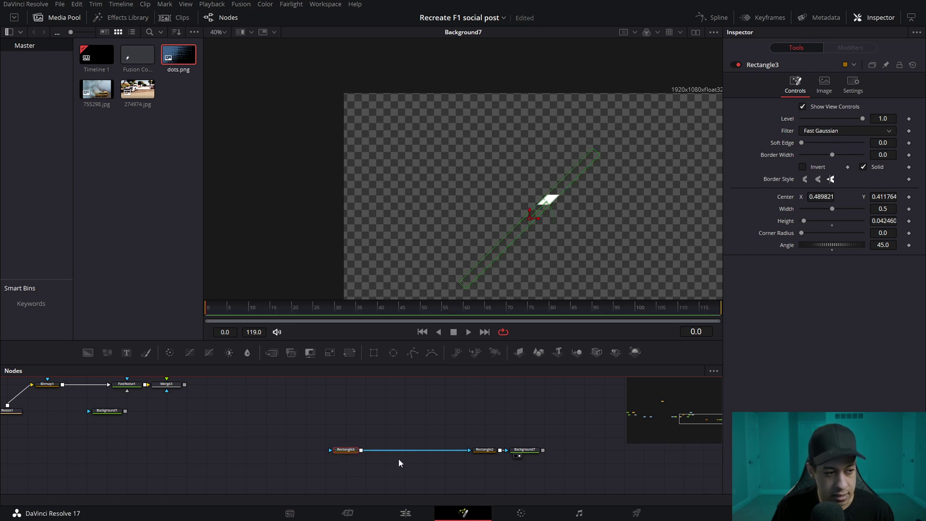
key("ctrl+c")
key("ctrl+v")
left_click_drag(530, 219, 505, 208)
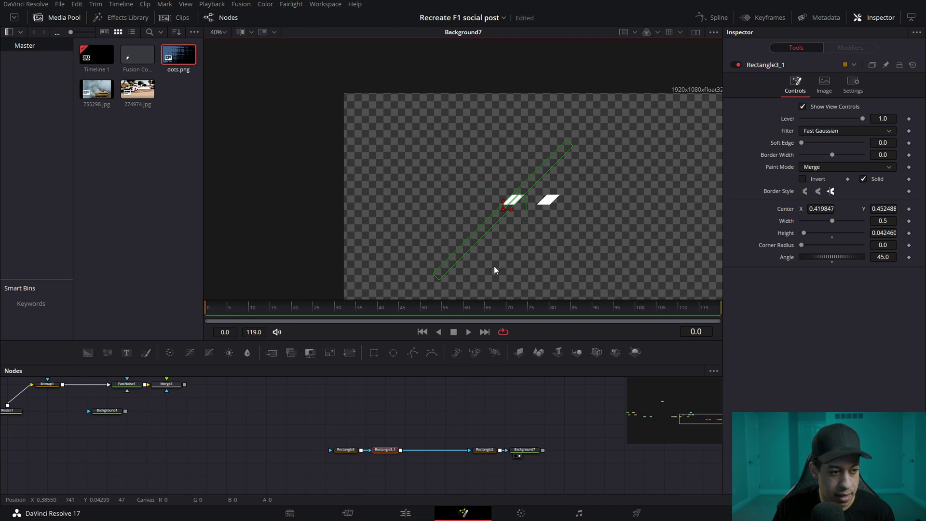
key("ctrl+v")
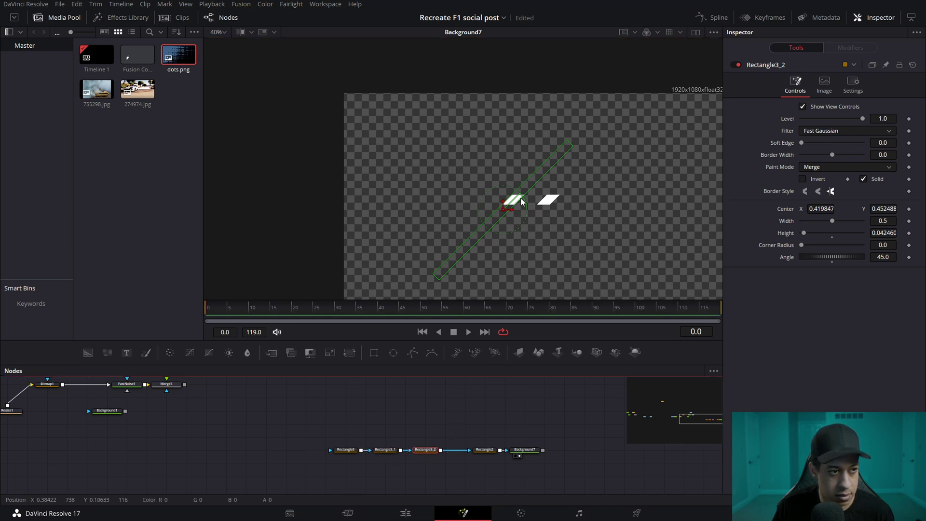
left_click_drag(507, 206, 471, 199)
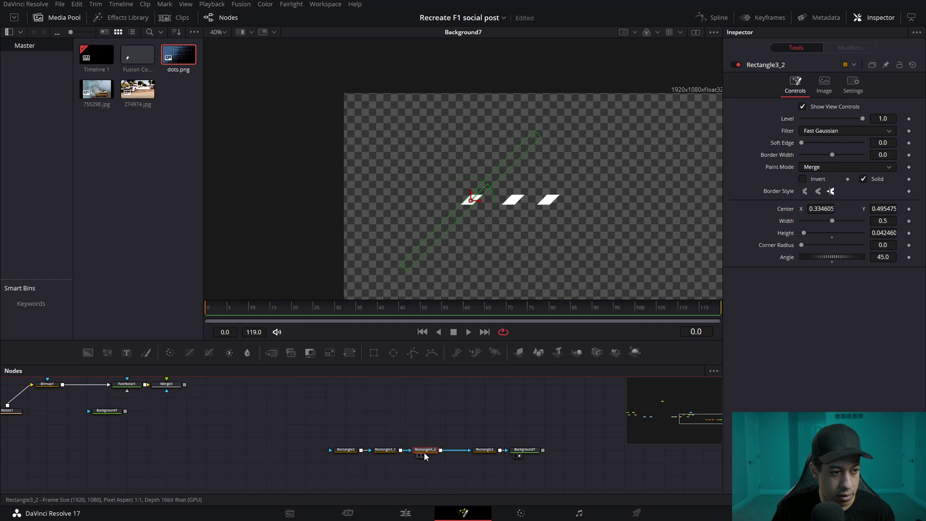
Step: Enlarge Rectangle3 to a height of about 0.26 at the frame's left edge and line up its two copies closely beside it
left_click(344, 450)
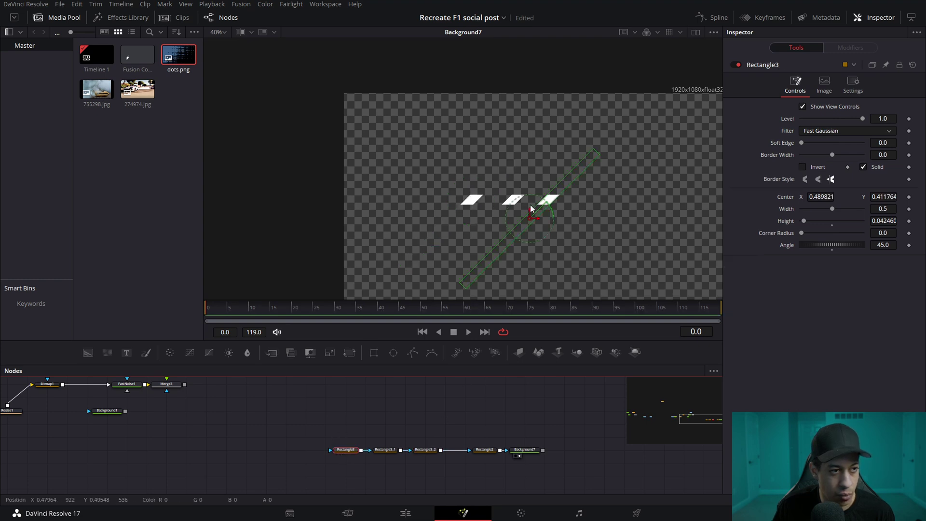
left_click_drag(534, 222, 357, 198)
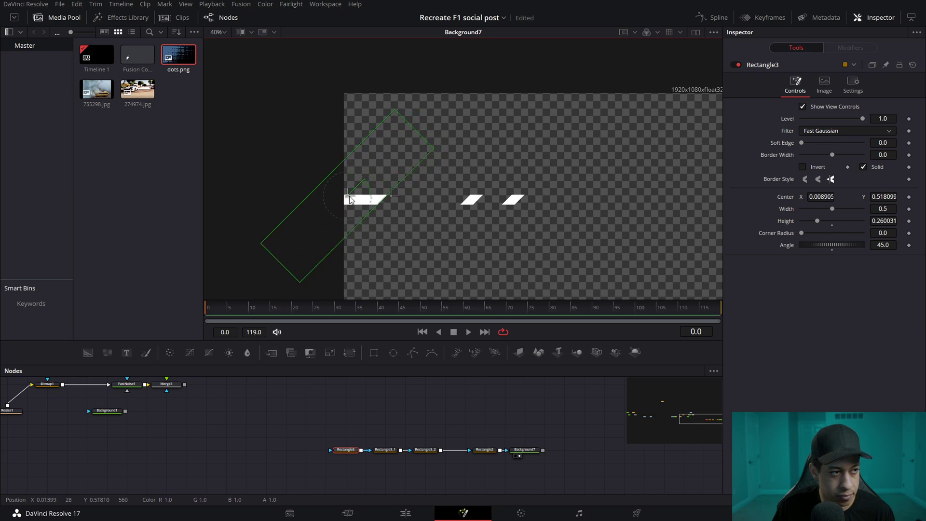
left_click(385, 449)
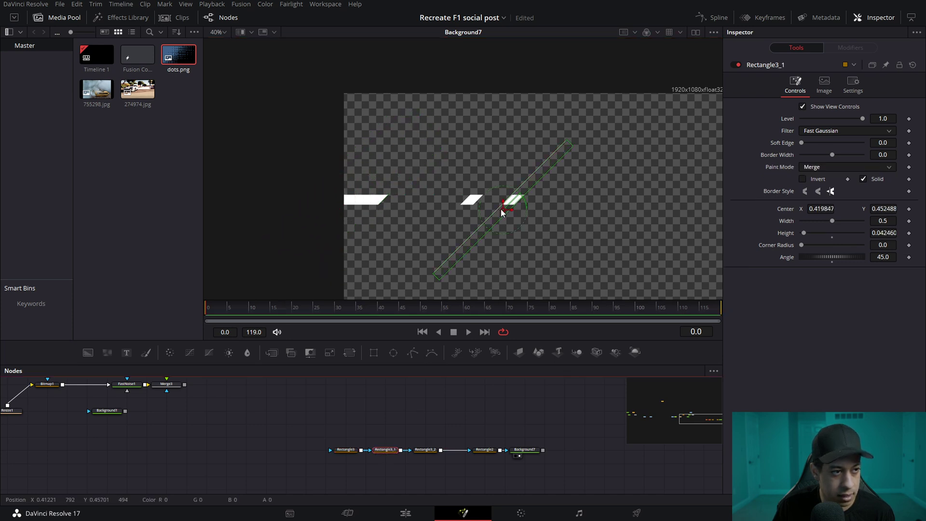
left_click_drag(504, 207, 412, 207)
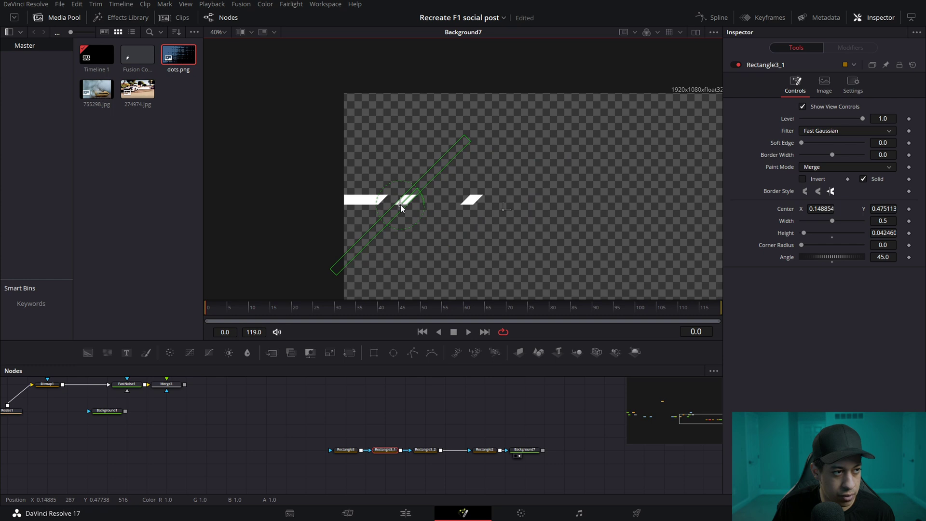
left_click(425, 449)
left_click_drag(471, 212, 430, 216)
left_click(475, 411)
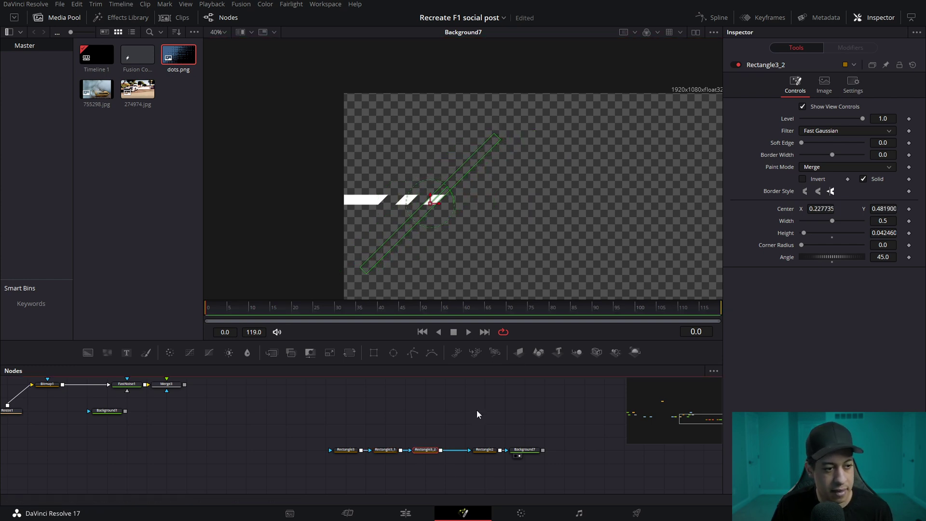
left_click(345, 450)
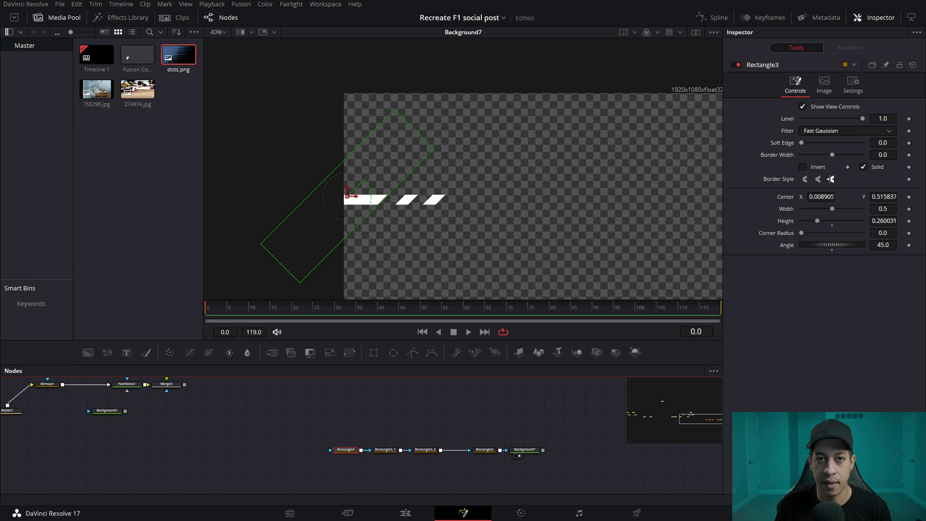
left_click(527, 387)
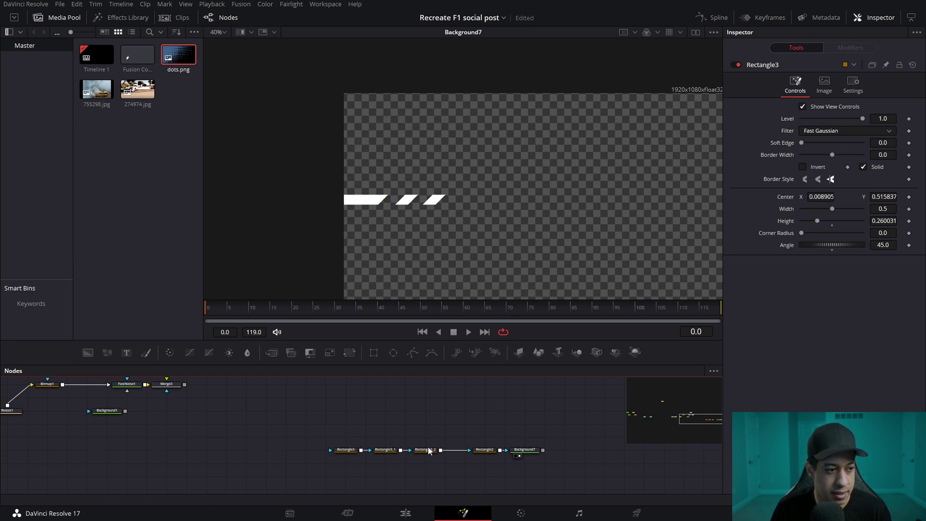
left_click(385, 449)
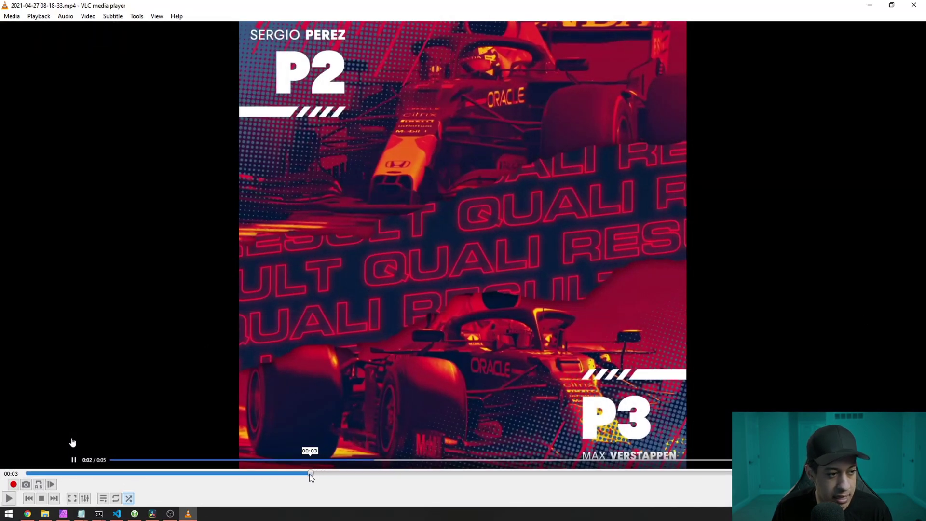
Step: Switch to VLC media player, play through the reference clip to examine the white bars and slanted stripes, and return to DaVinci Resolve
key("space")
key("space")
left_click(250, 473)
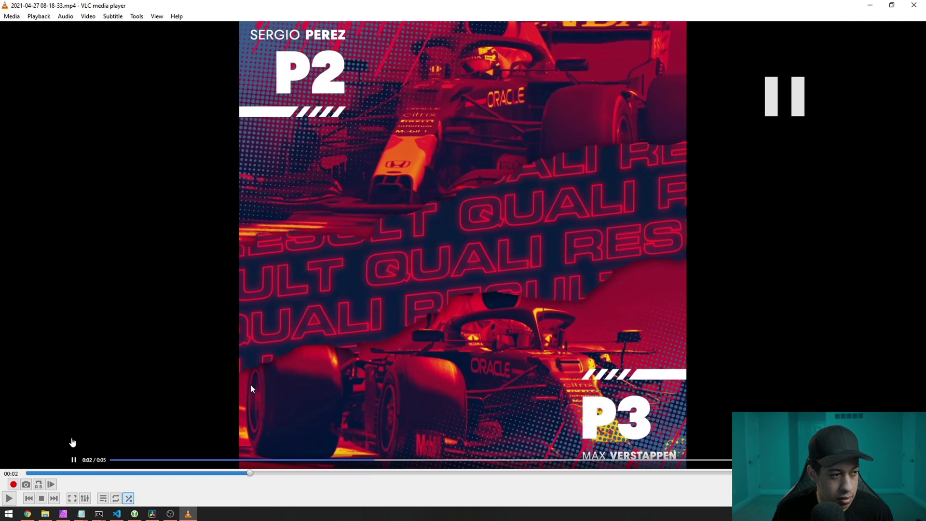
key("space")
key("space")
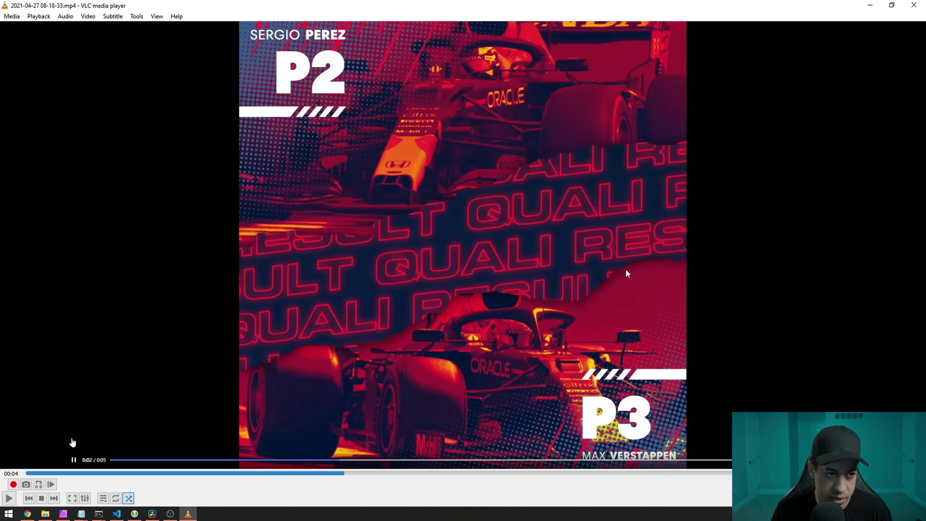
left_click(869, 5)
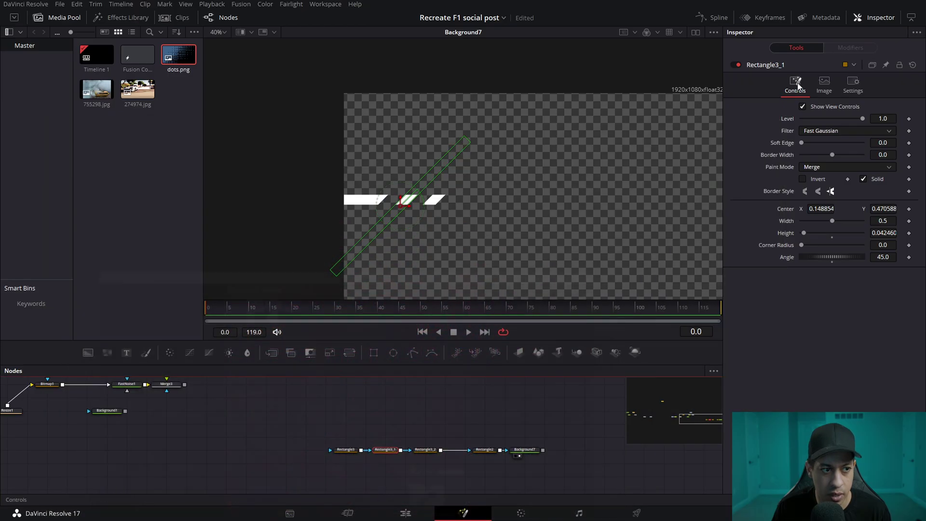
Step: Search the tools for "drop" and add a Drop Shadow node above the rectangle mask chain
left_click(403, 407)
key("shift+space")
type("pcu")
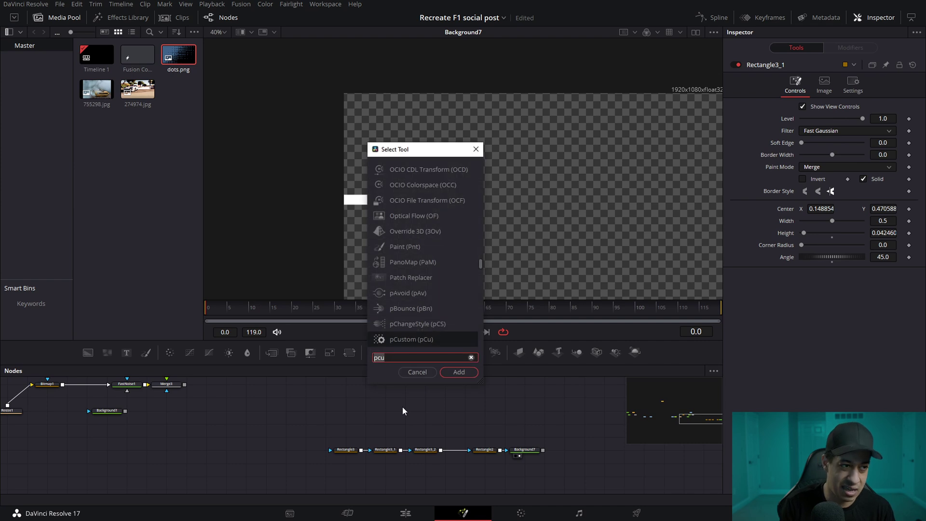
key("BackSpace")
key("BackSpace")
key("BackSpace")
type("drop")
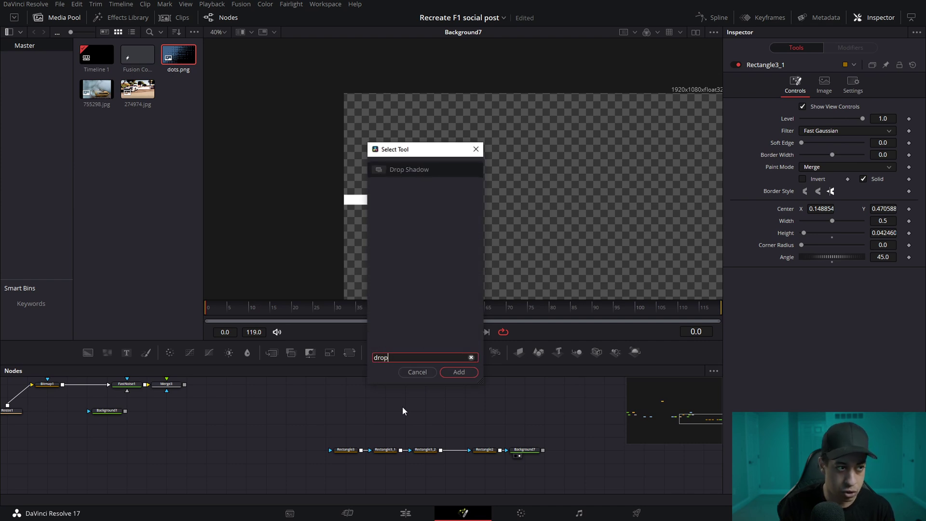
key("Return")
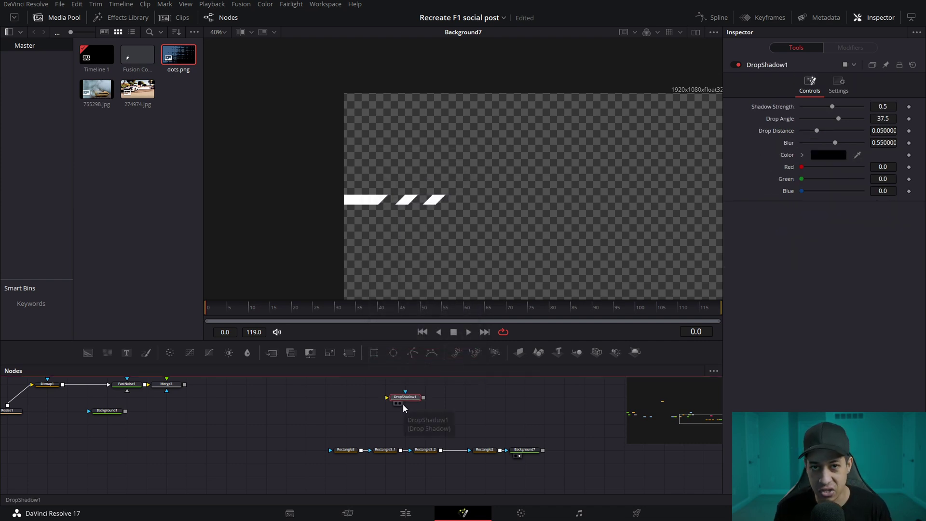
Step: Reposition the Drop Shadow node beside Background7, feed Background7's output into it, and show it in the viewer
left_click_drag(405, 398, 445, 411)
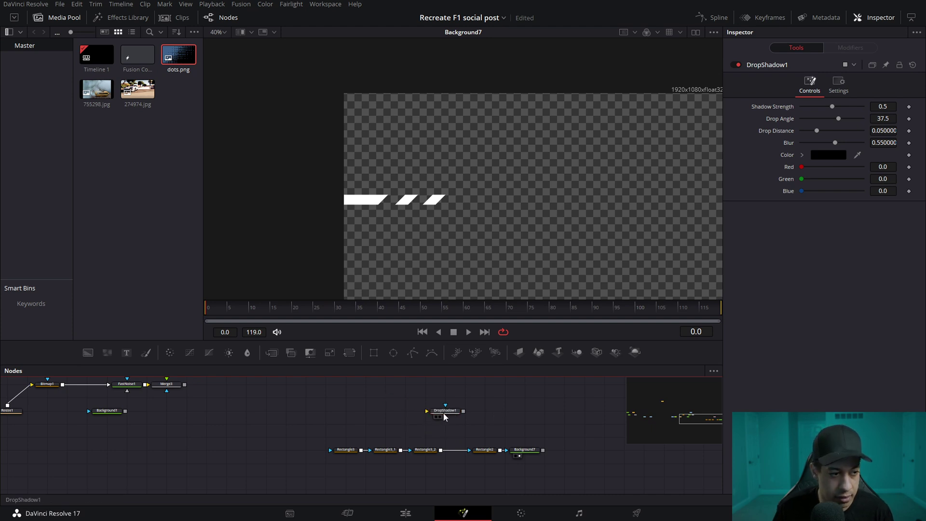
left_click_drag(544, 450, 544, 411)
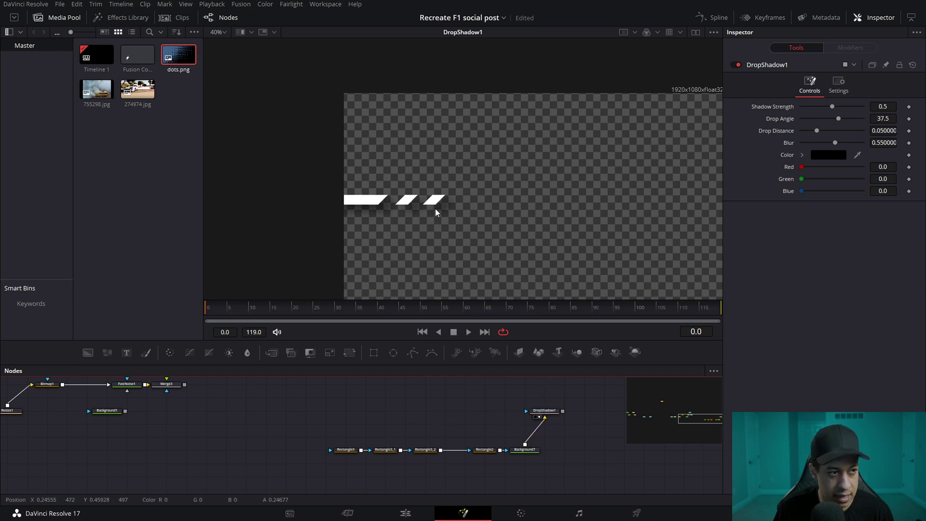
left_click_drag(606, 470, 552, 466)
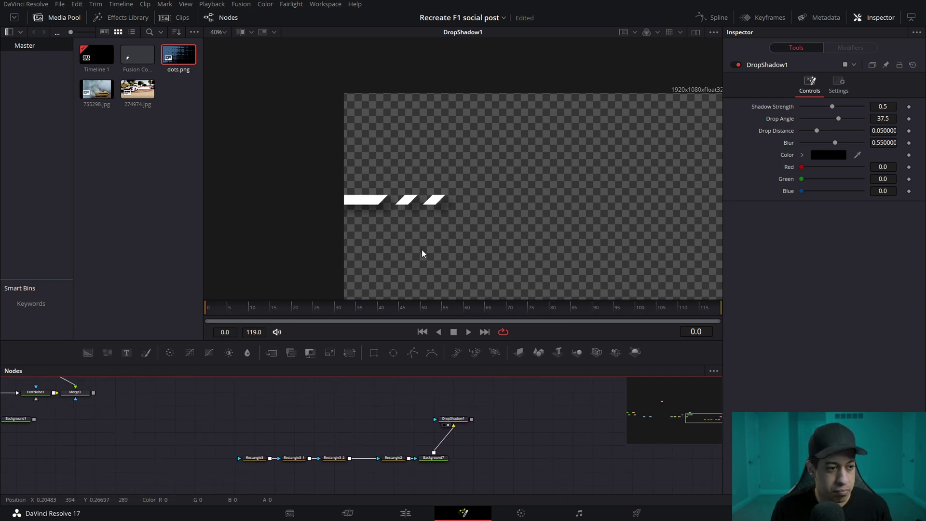